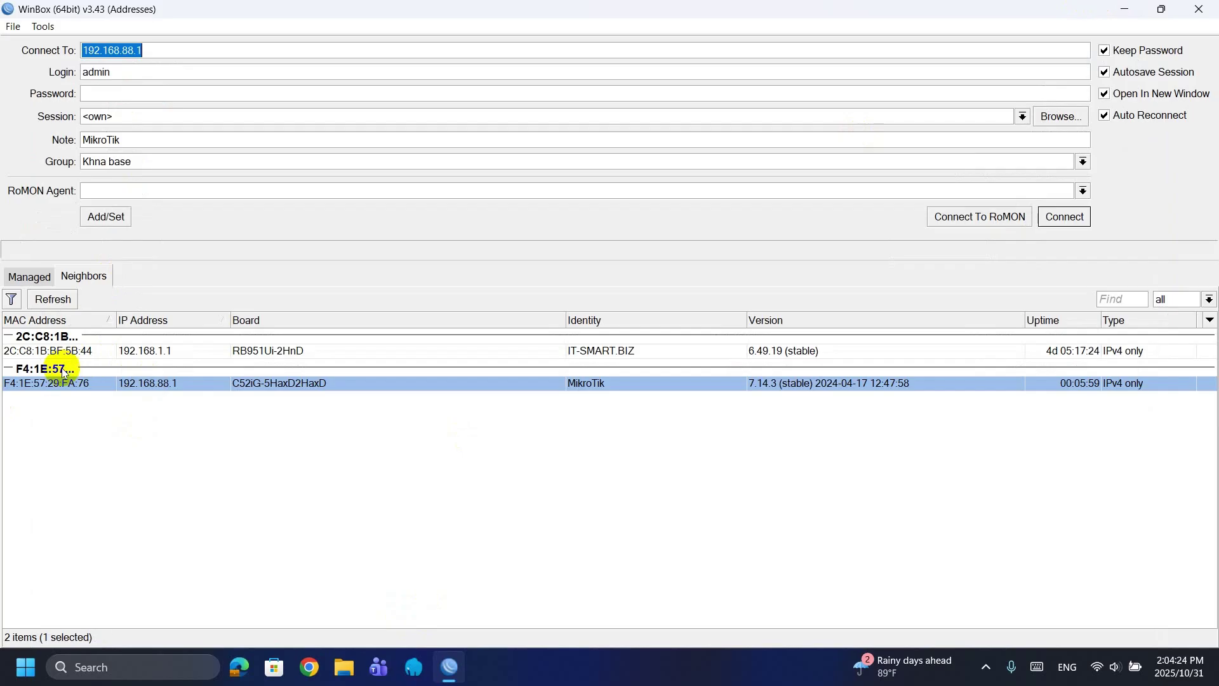
- Log in to the router at 192.168.88.1 as admin with the account password
left_click(111, 100)
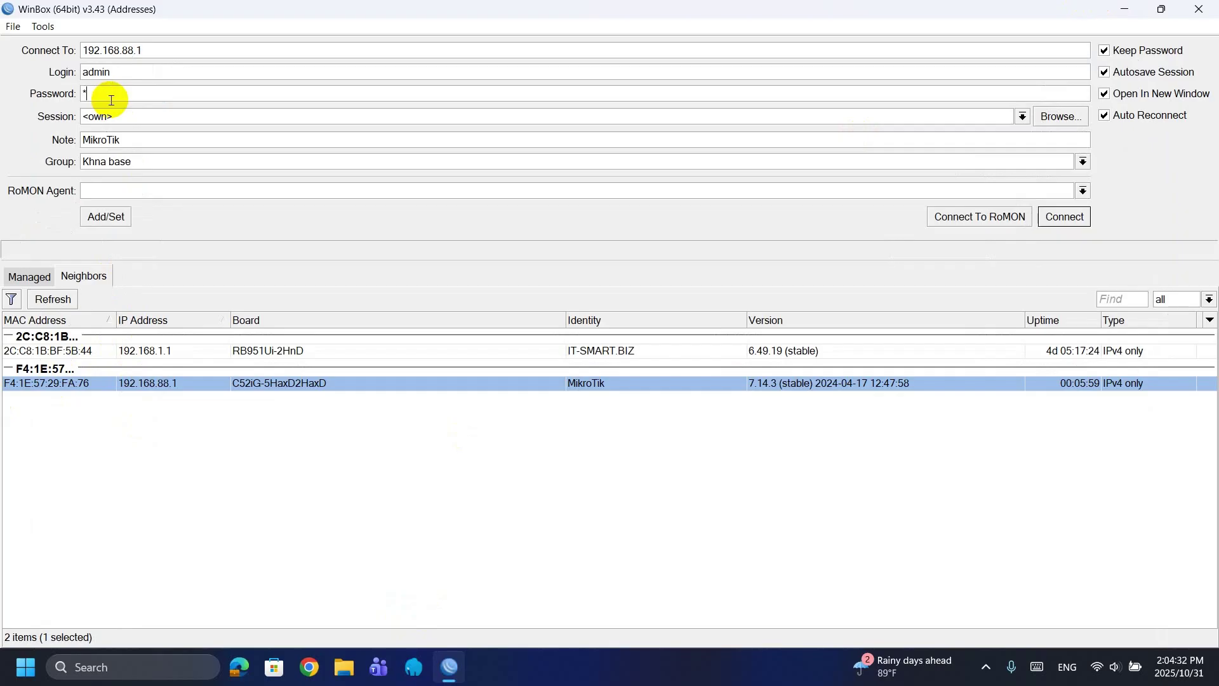
type("**")
type("****")
type("*")
type("*")
type("*")
key("Return")
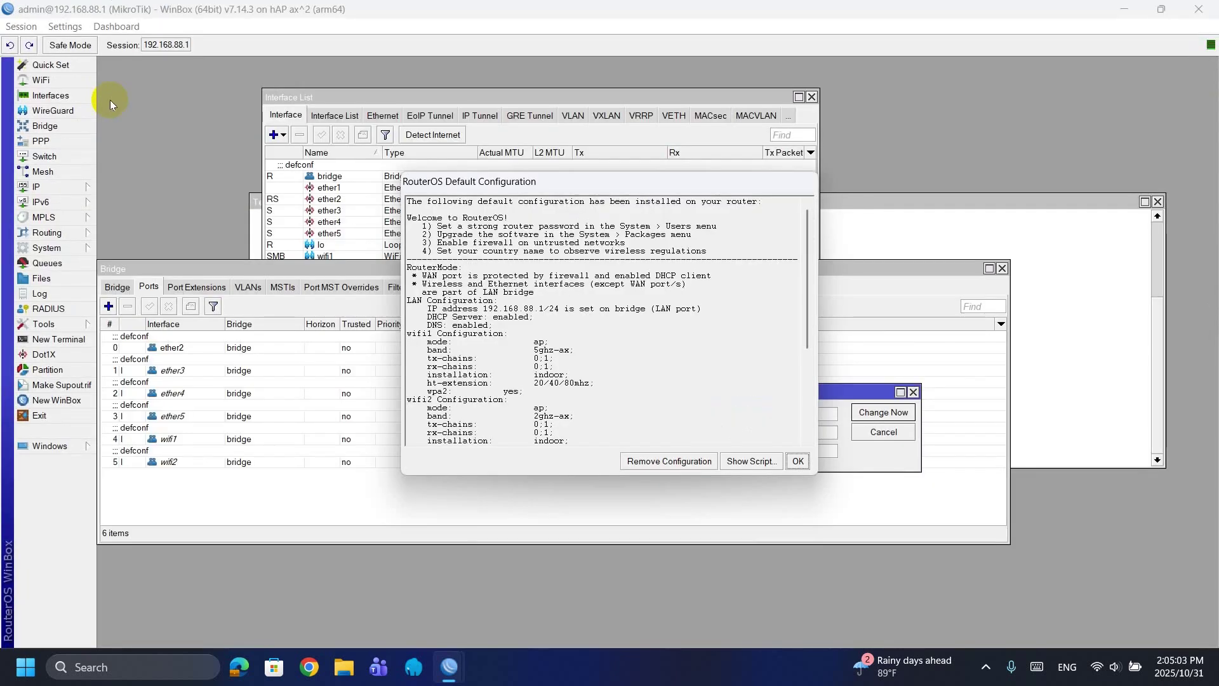
- Create a new router user named support in the full group
left_click(49, 246)
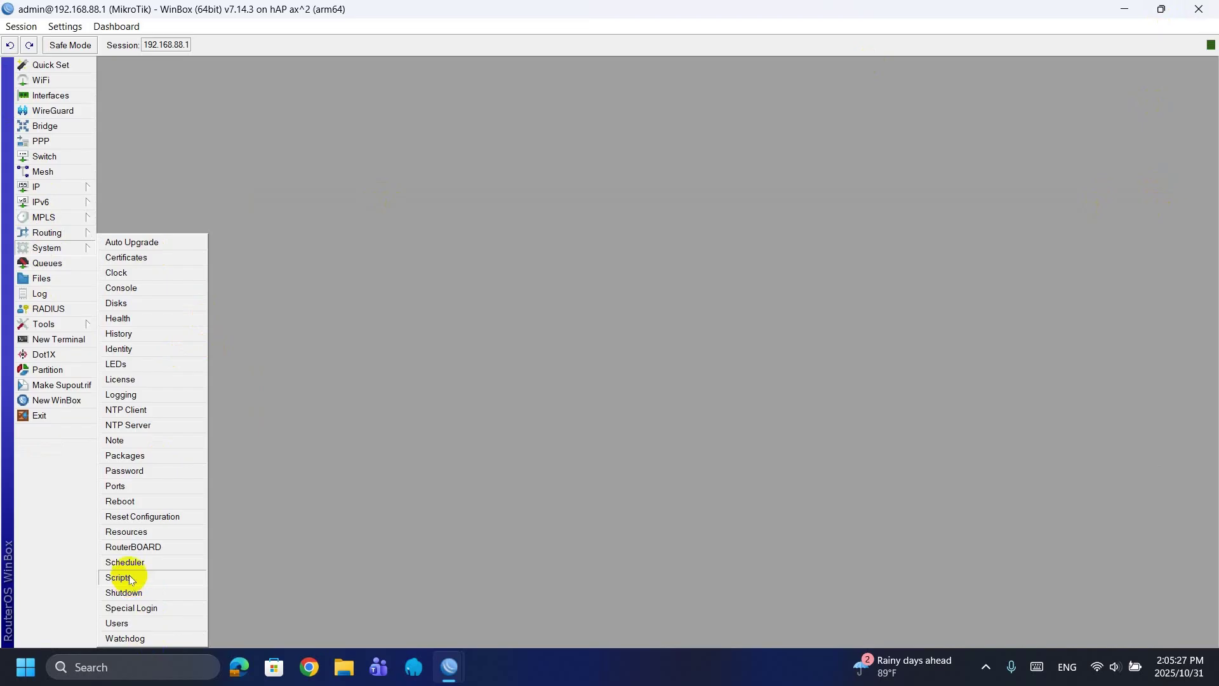
left_click(126, 624)
left_click(434, 256)
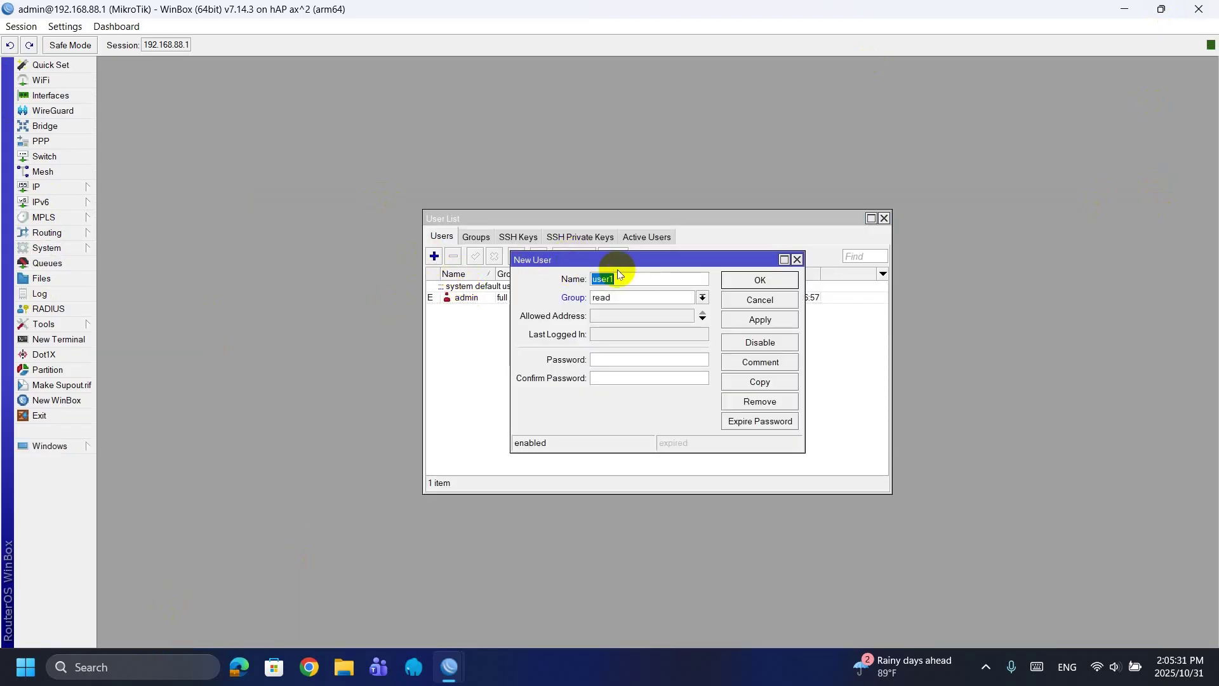
type("support")
left_click(612, 298)
left_click(609, 307)
left_click(614, 360)
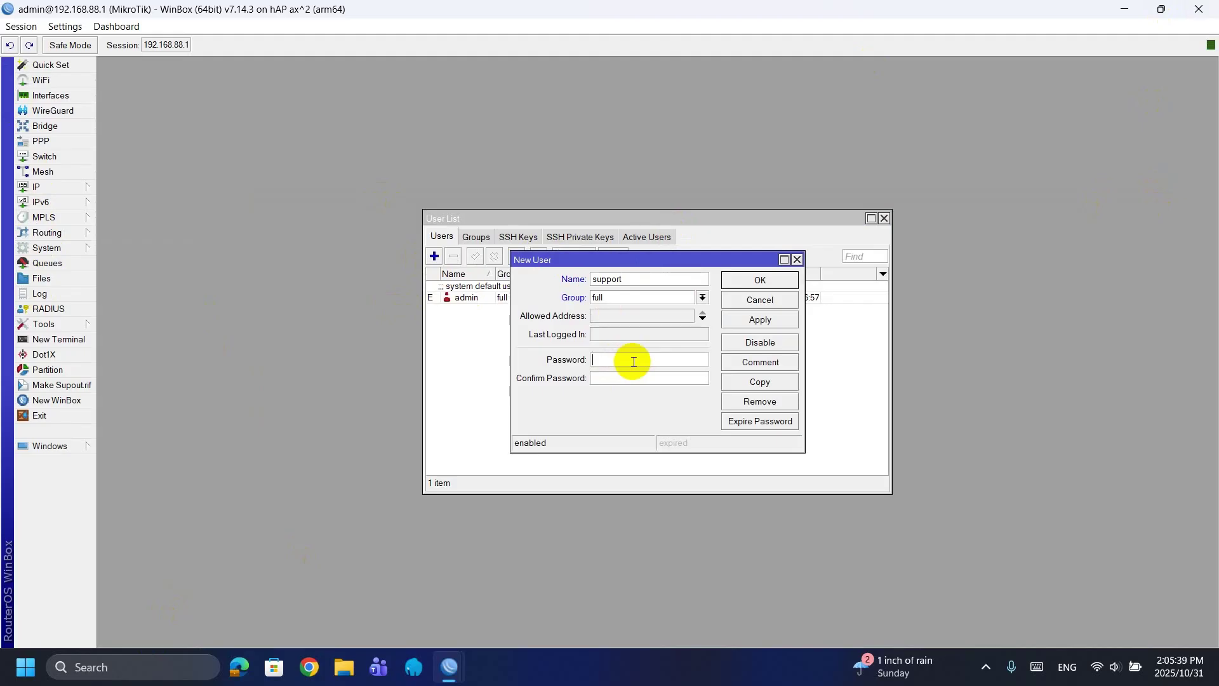
- Enter and confirm the new user's password, save the support user and close the user list
type("************")
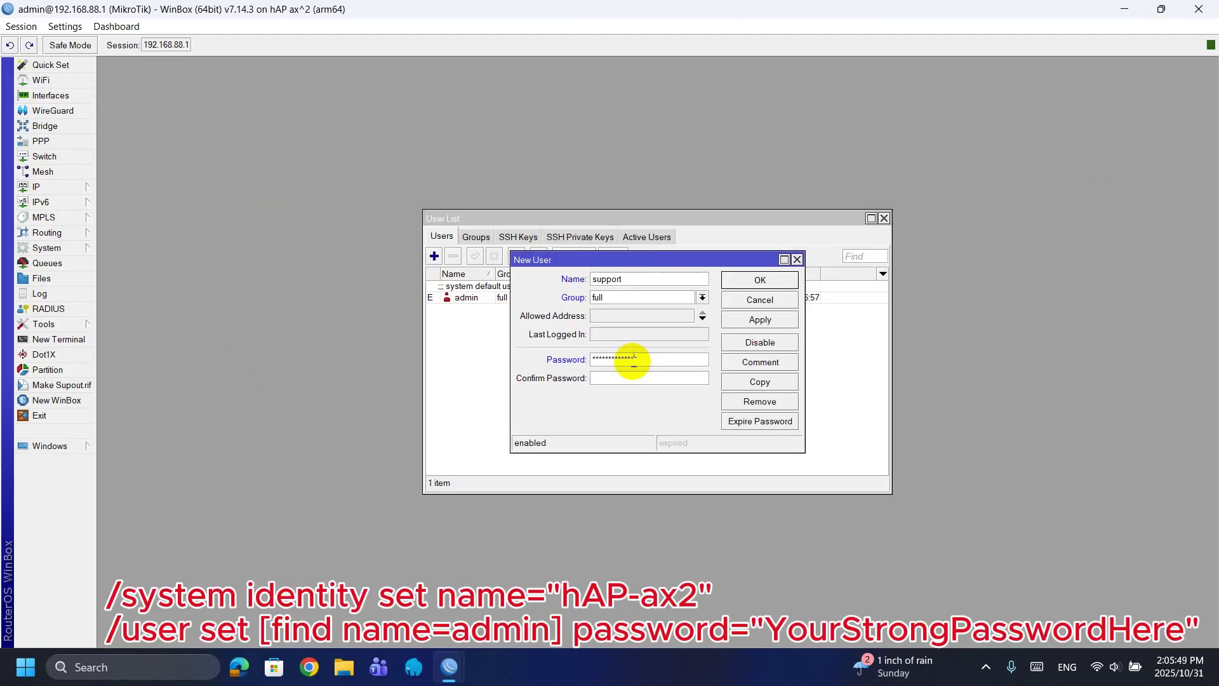
left_click(105, 22)
left_click(64, 26)
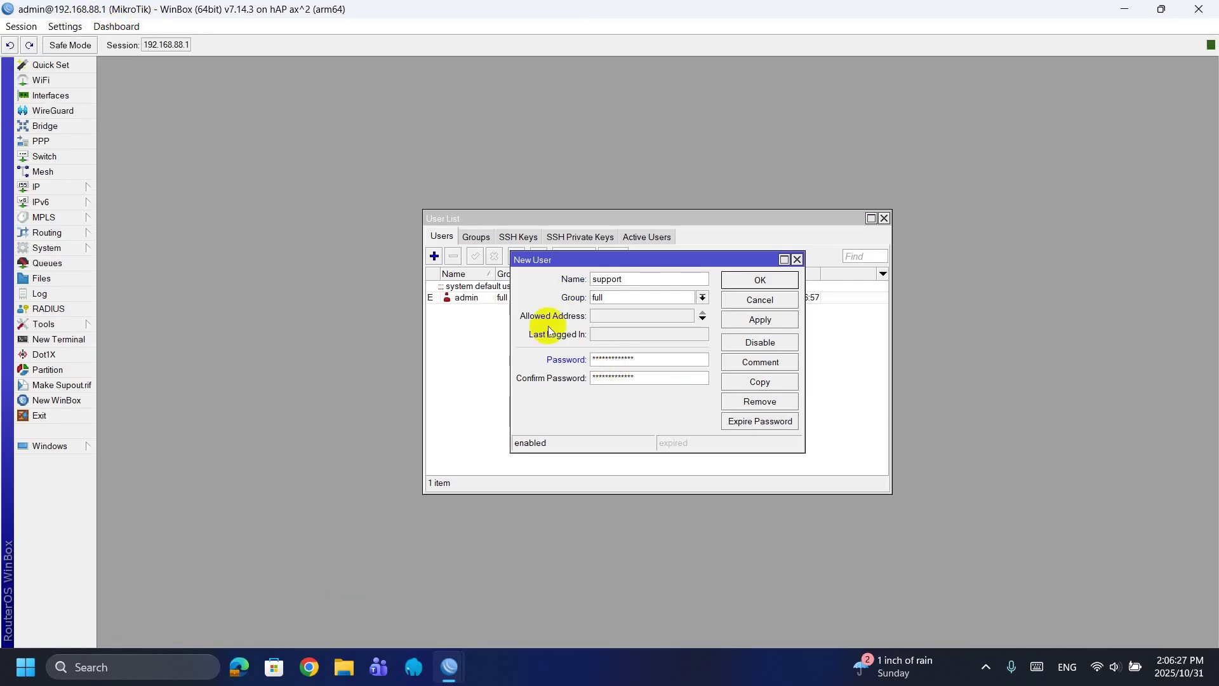
left_click(759, 278)
left_click(509, 310)
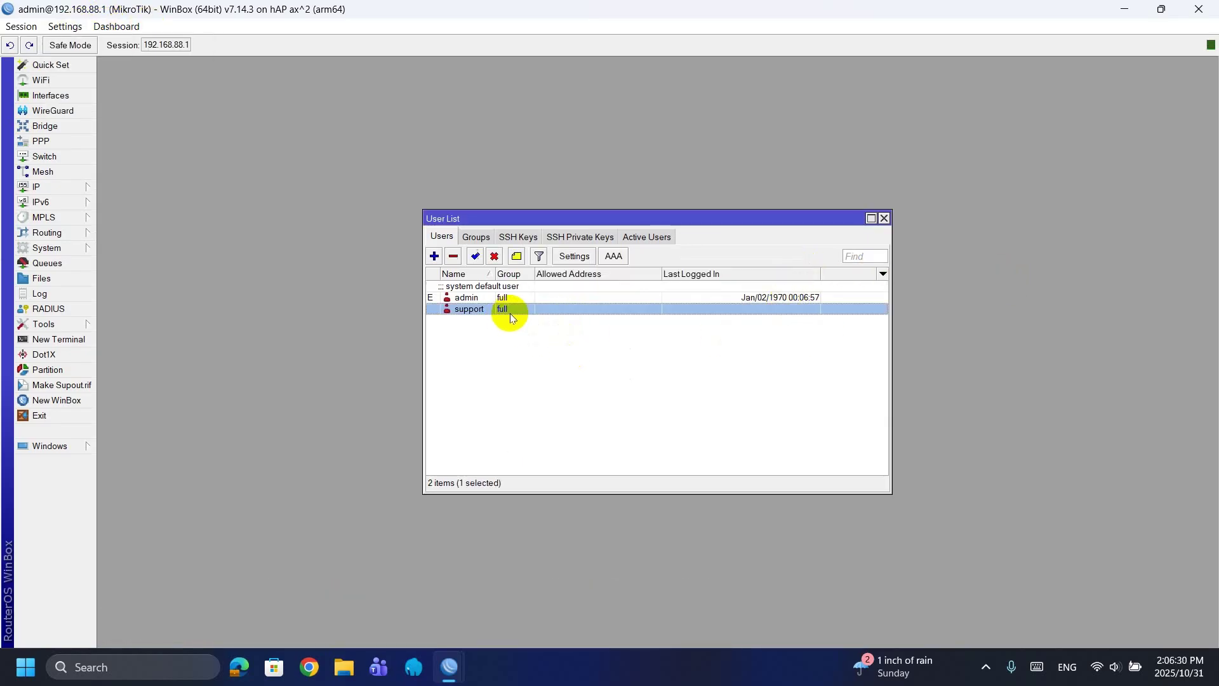
left_click(883, 217)
- Open a new WinBox connection window, choose the router at 192.168.88.1 and set the login to support
left_click(74, 401)
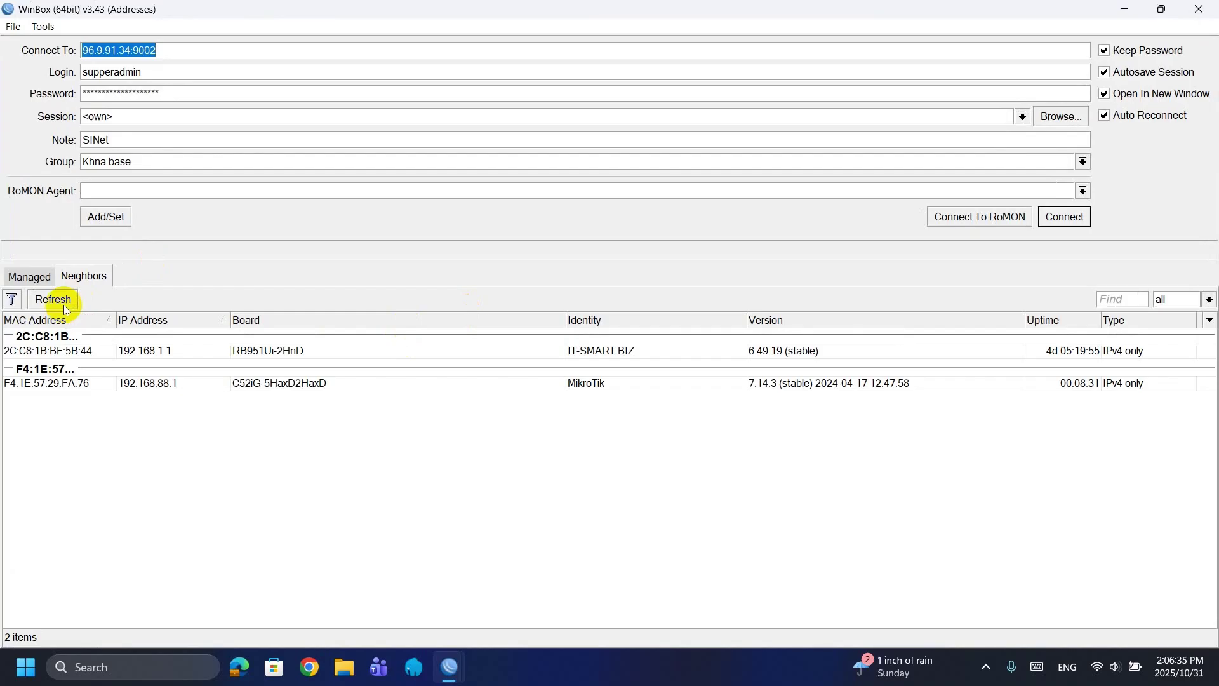
left_click(79, 383)
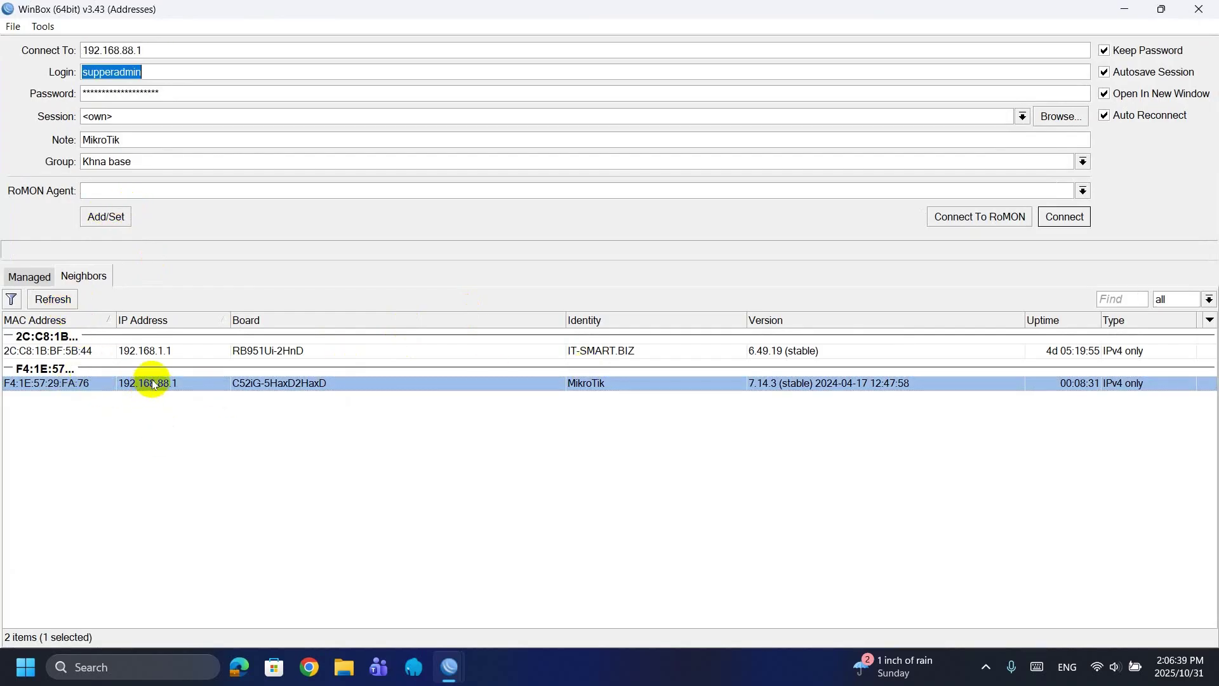
key("BackSpace")
type("support")
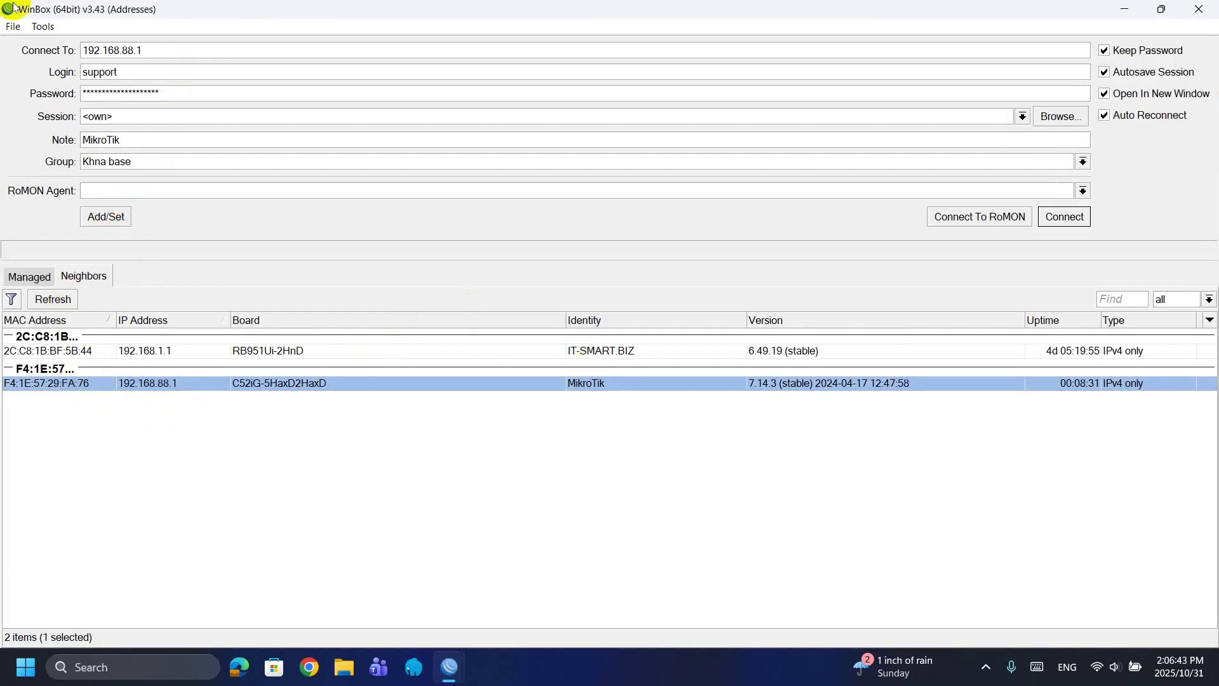
- Replace the filled-in login password with the support account's password
double_click(199, 90)
key("BackSpace")
type("*********")
key("BackSpace")
key("BackSpace")
key("BackSpace")
key("BackSpace")
key("BackSpace")
key("BackSpace")
key("BackSpace")
key("BackSpace")
key("BackSpace")
key("BackSpace")
type("*************")
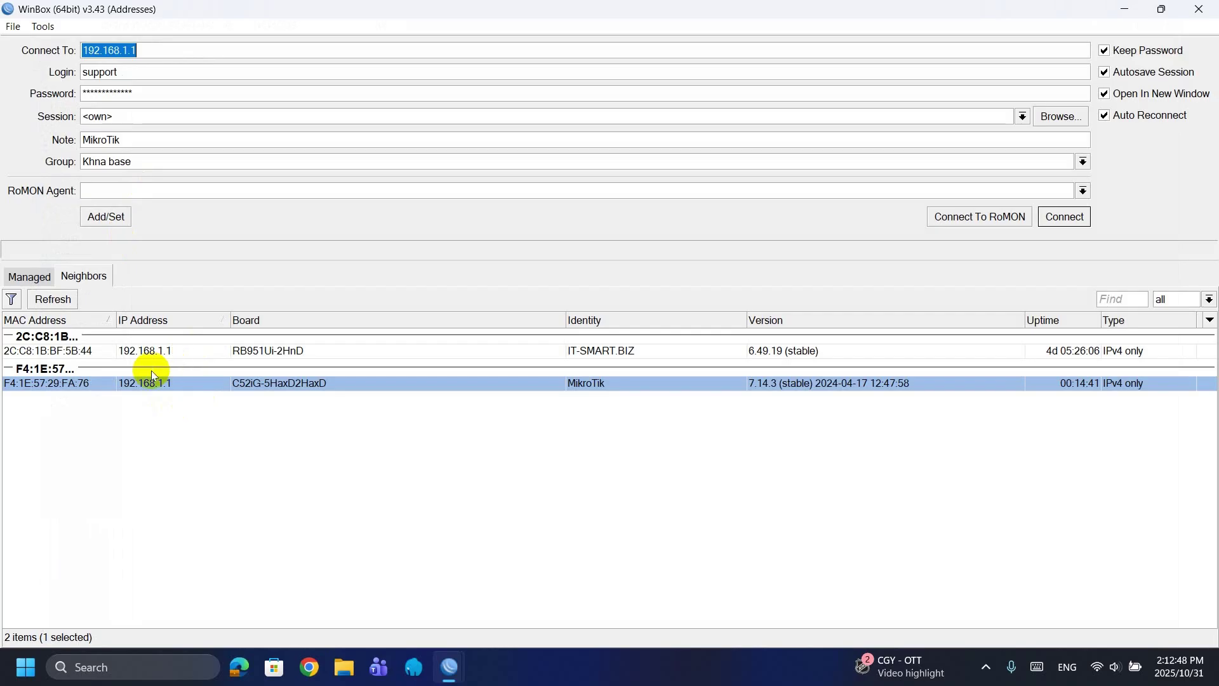
- Connect to the C52iG-5HaxD2HaxD router by its MAC address and maximize the session window
key("Tab")
left_click(52, 386)
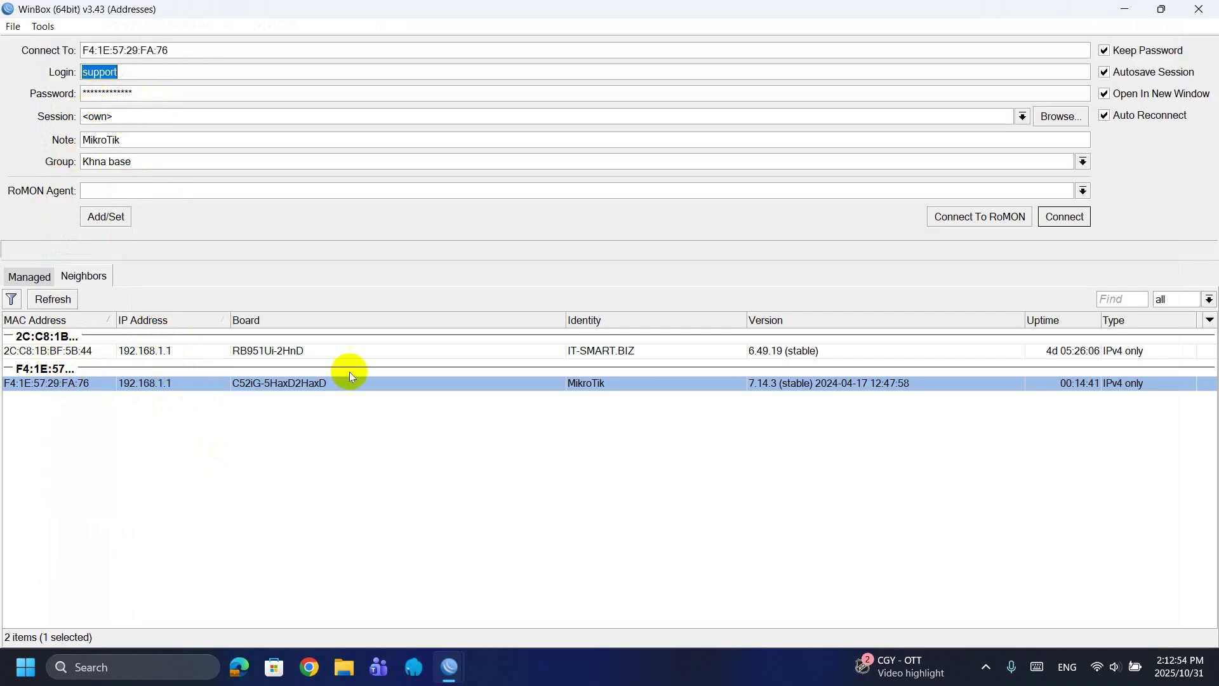
left_click(1069, 215)
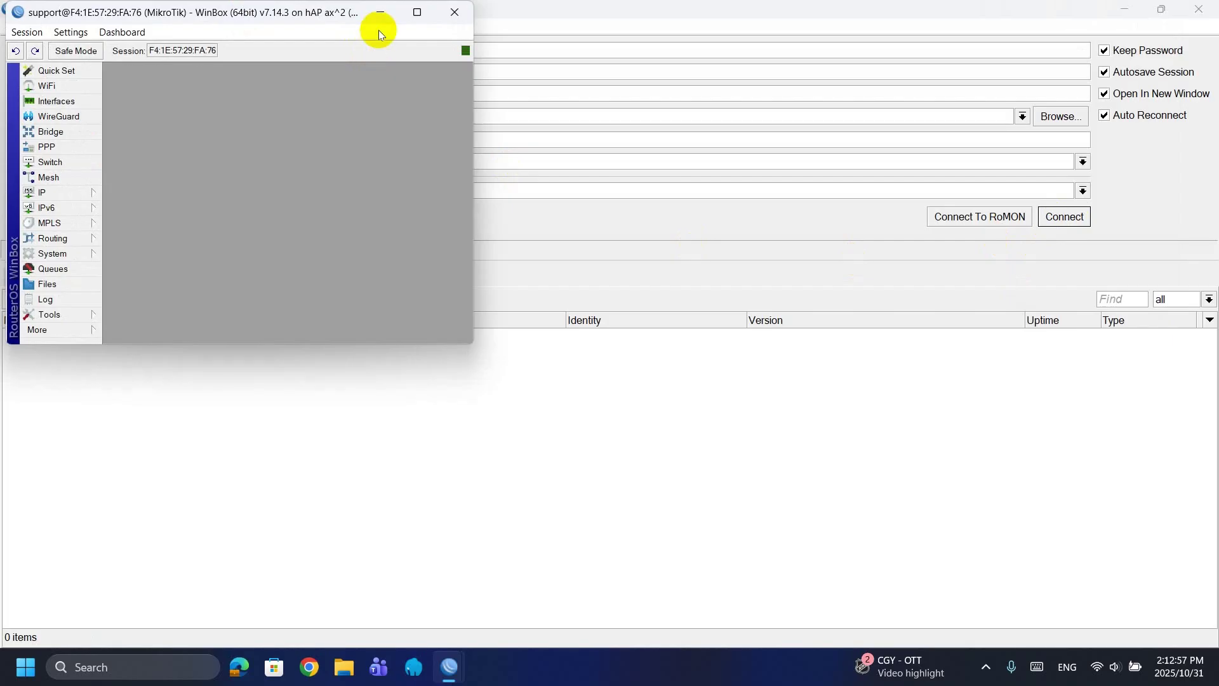
left_click(414, 14)
- Change the bridge interface's IP address to 192.168.10.1/24 with network 192.168.10.0 and save it
left_click(47, 246)
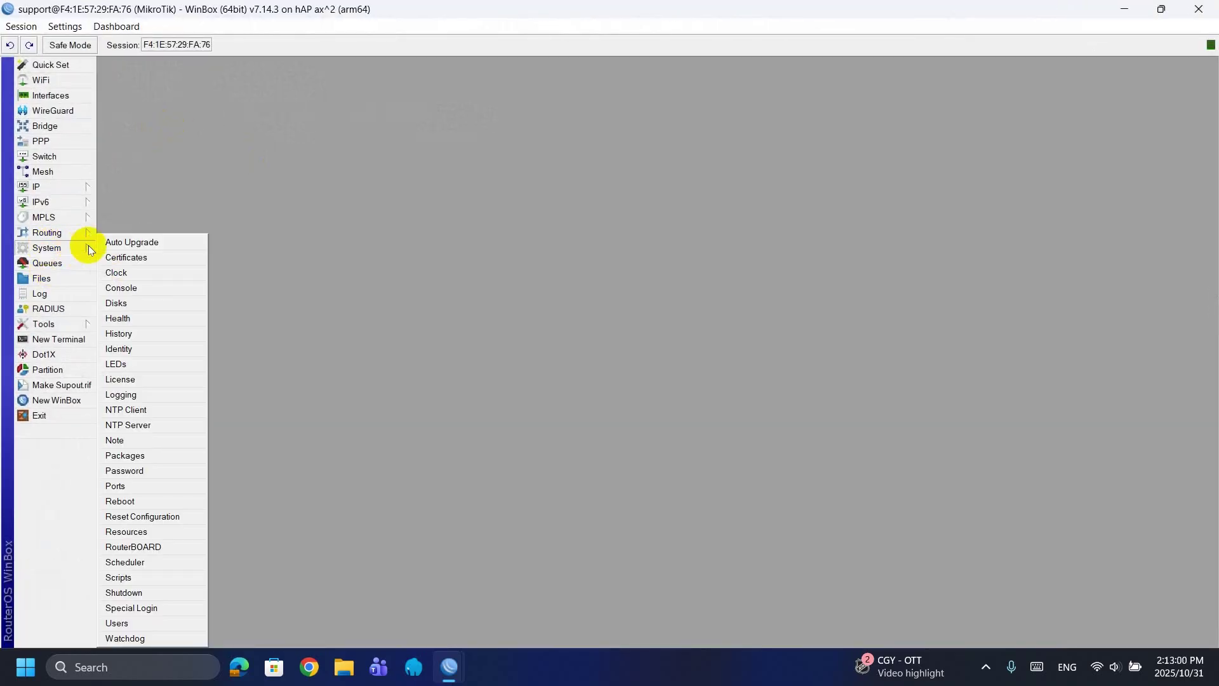
left_click(50, 189)
left_click(125, 203)
double_click(623, 275)
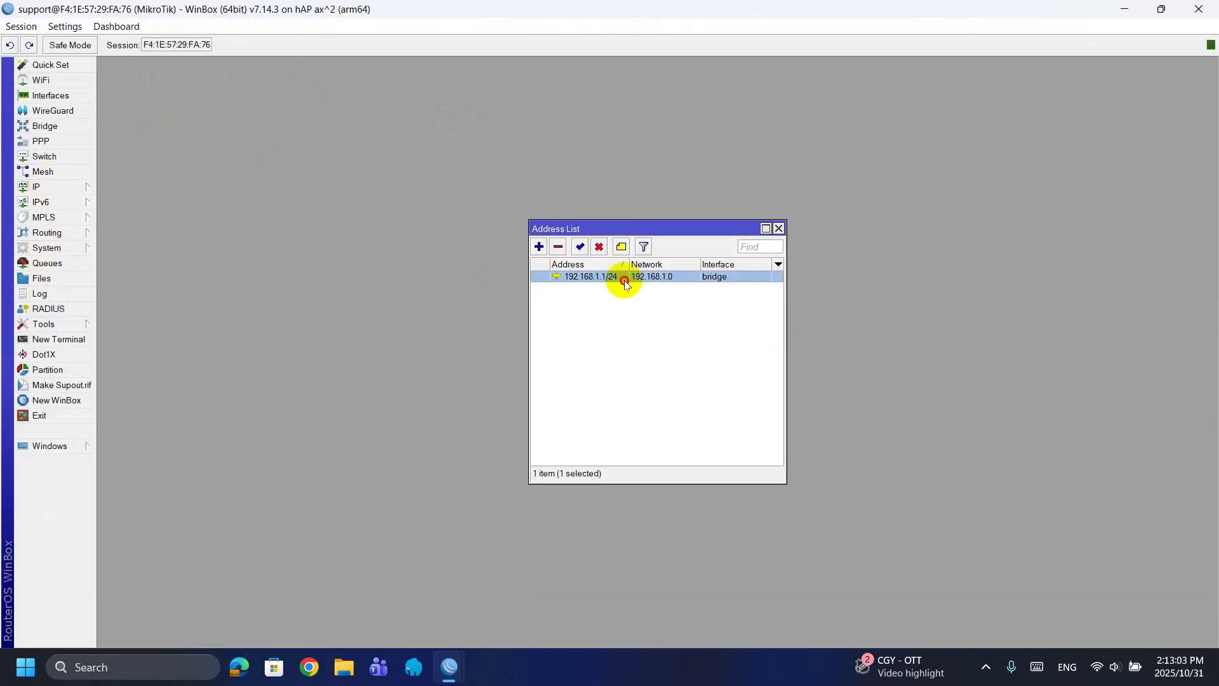
left_click(623, 289)
key("BackSpace")
type("10.0")
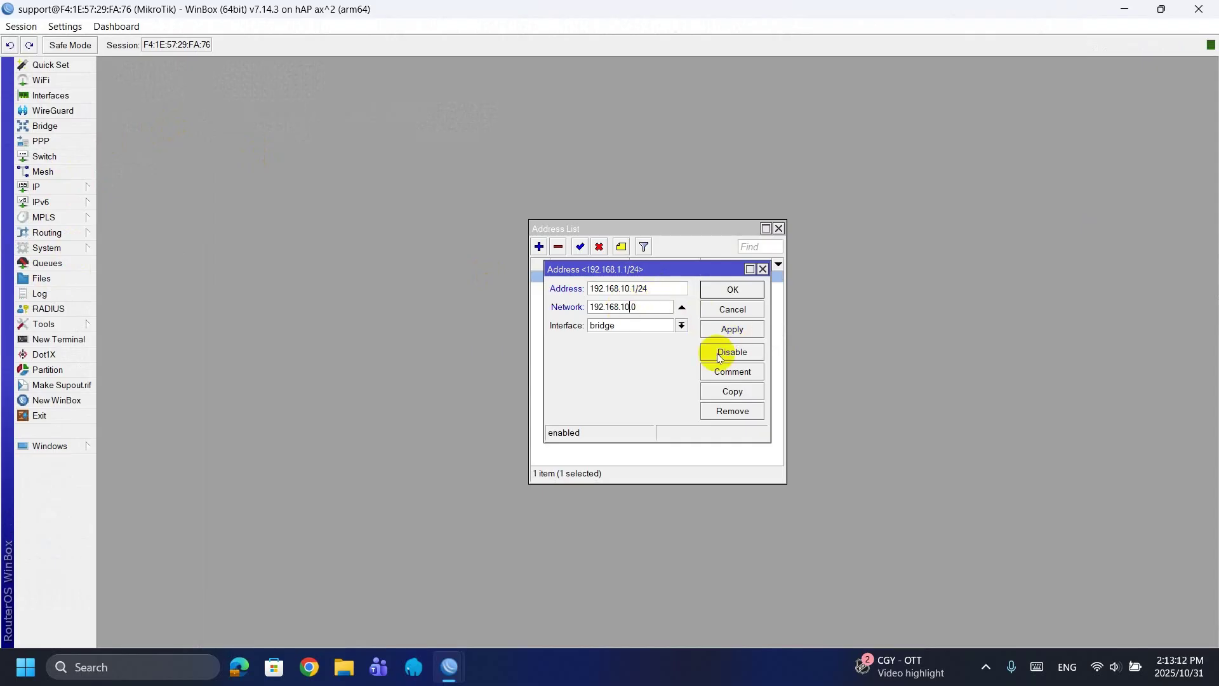
left_click(737, 296)
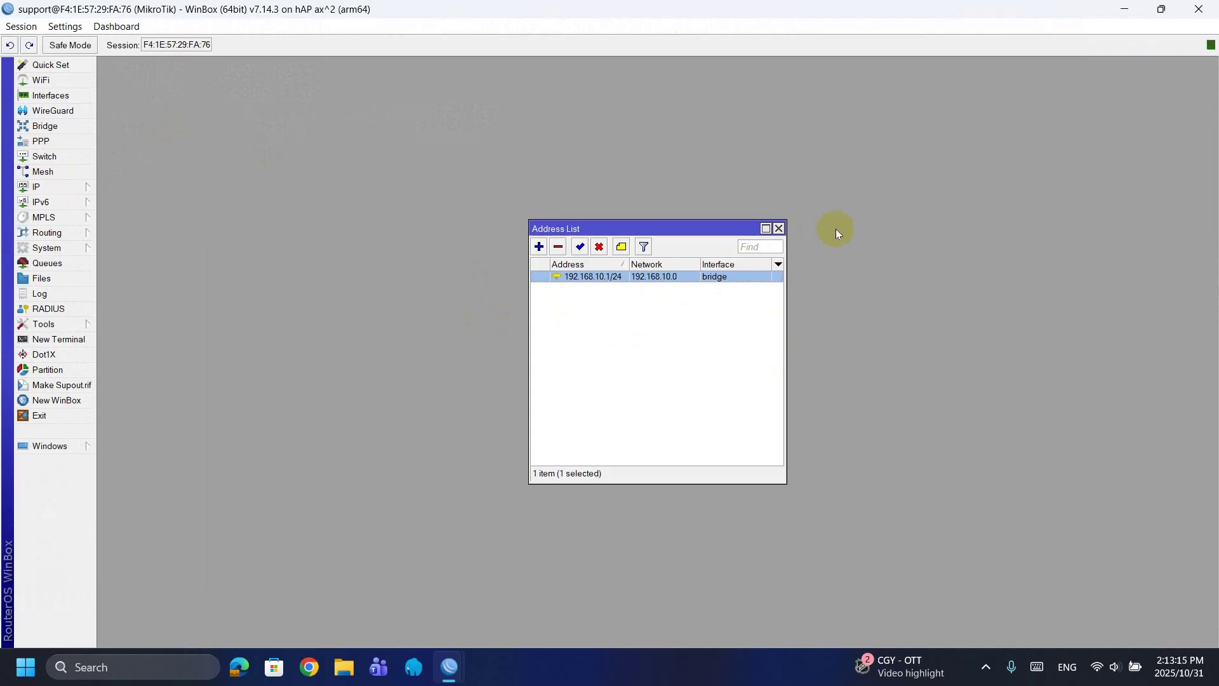
left_click(778, 228)
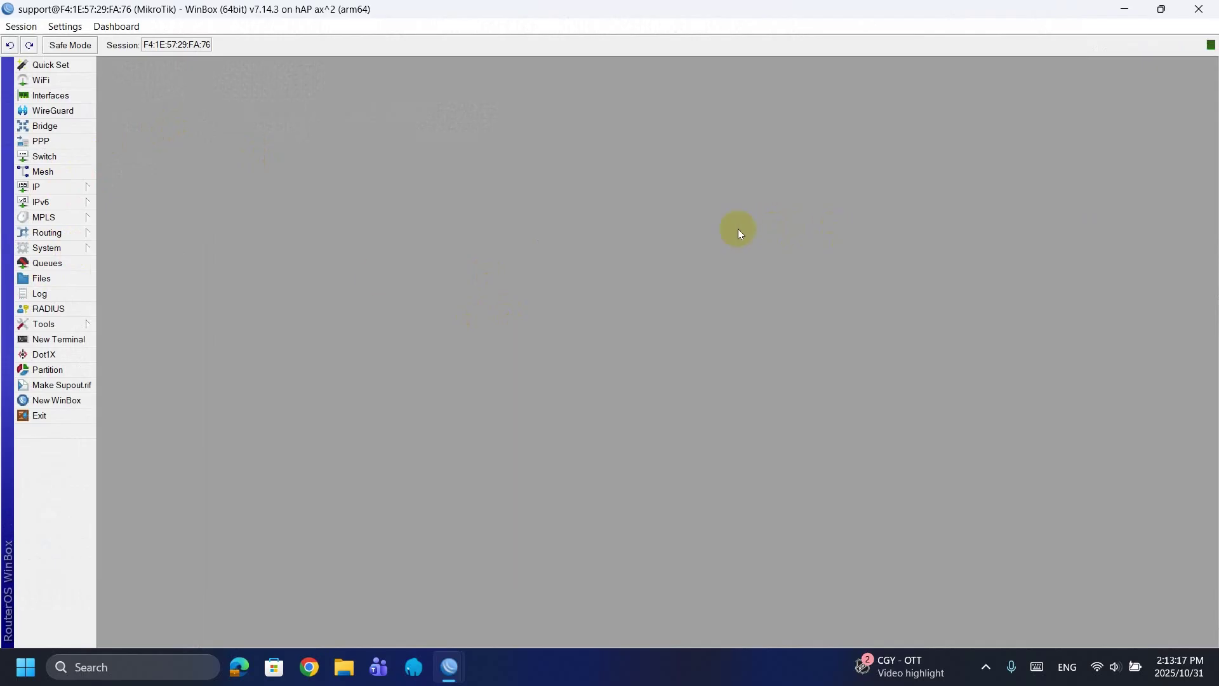
- Rename the default-dhcp IP pool as LAN1
left_click(59, 188)
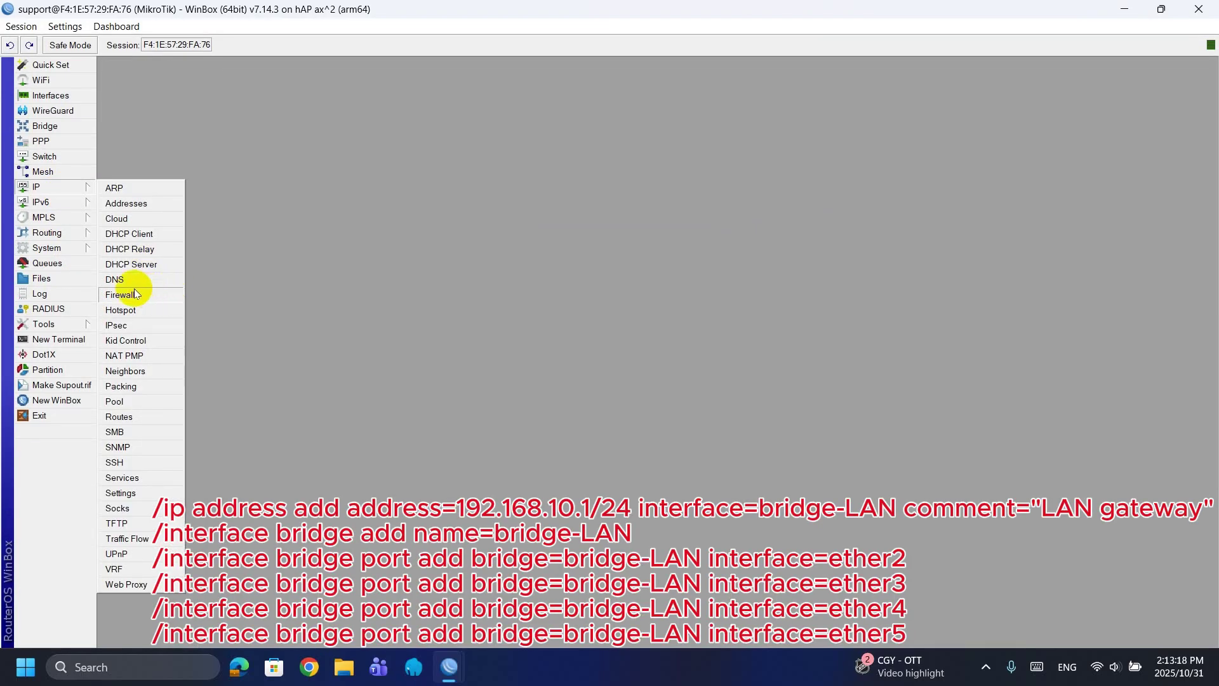
left_click(127, 400)
double_click(606, 293)
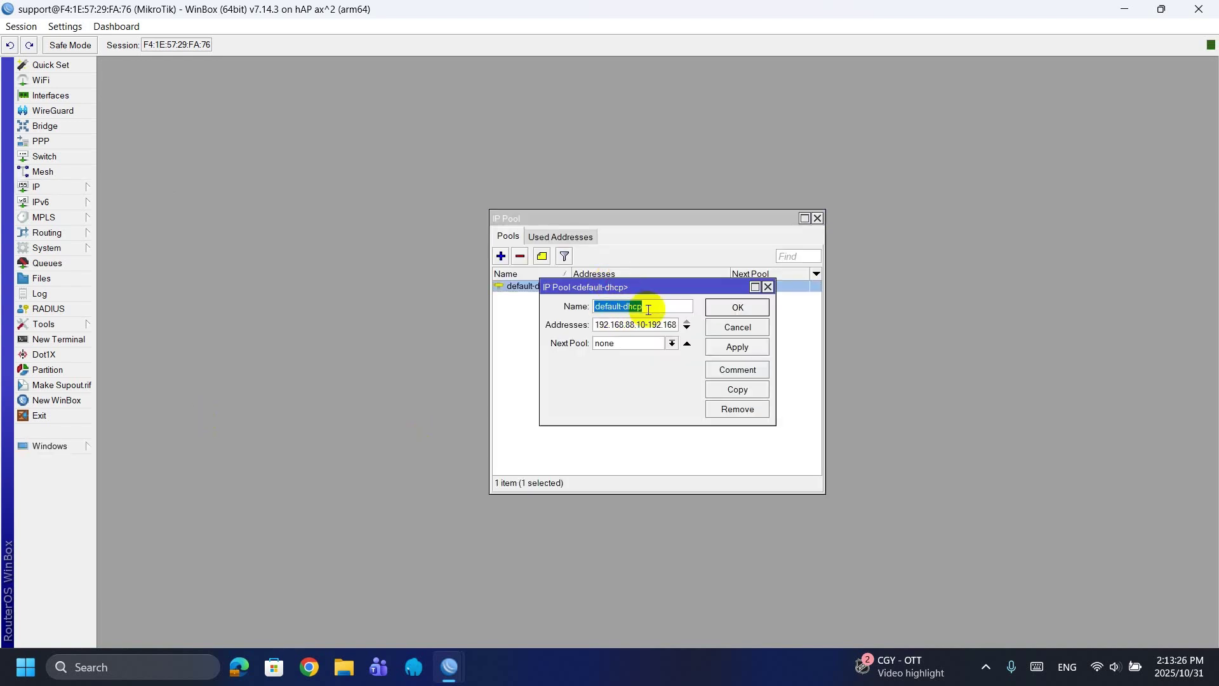
key("BackSpace")
type("LA")
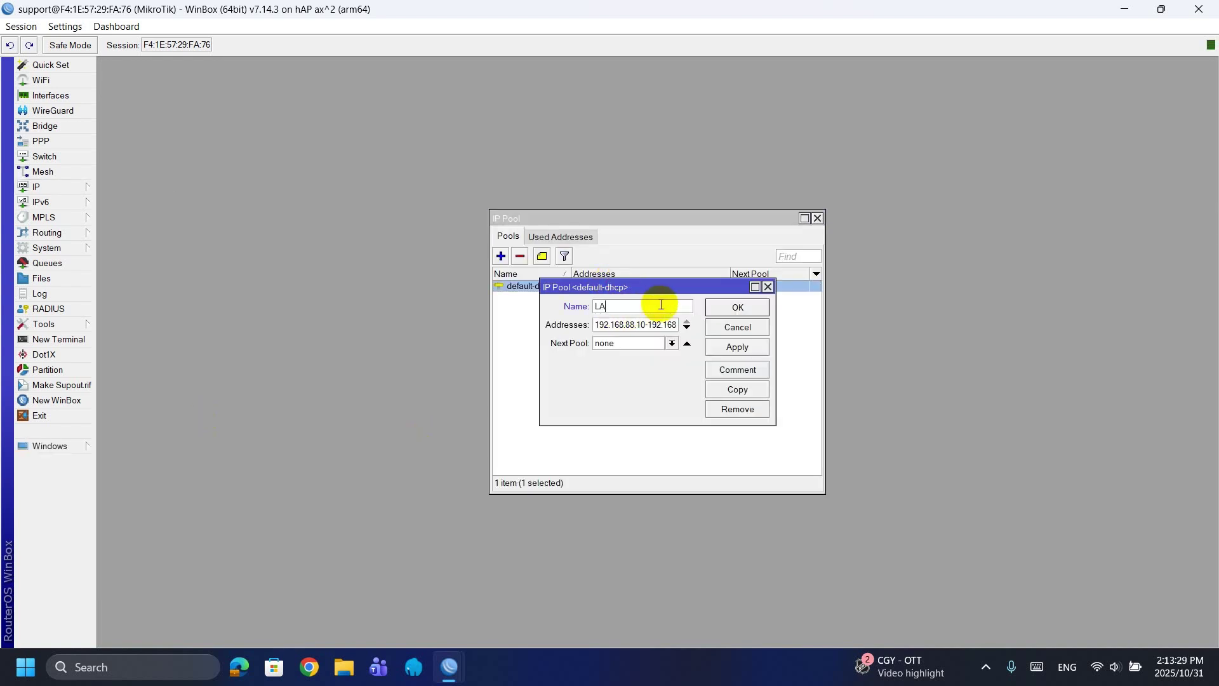
type("N1")
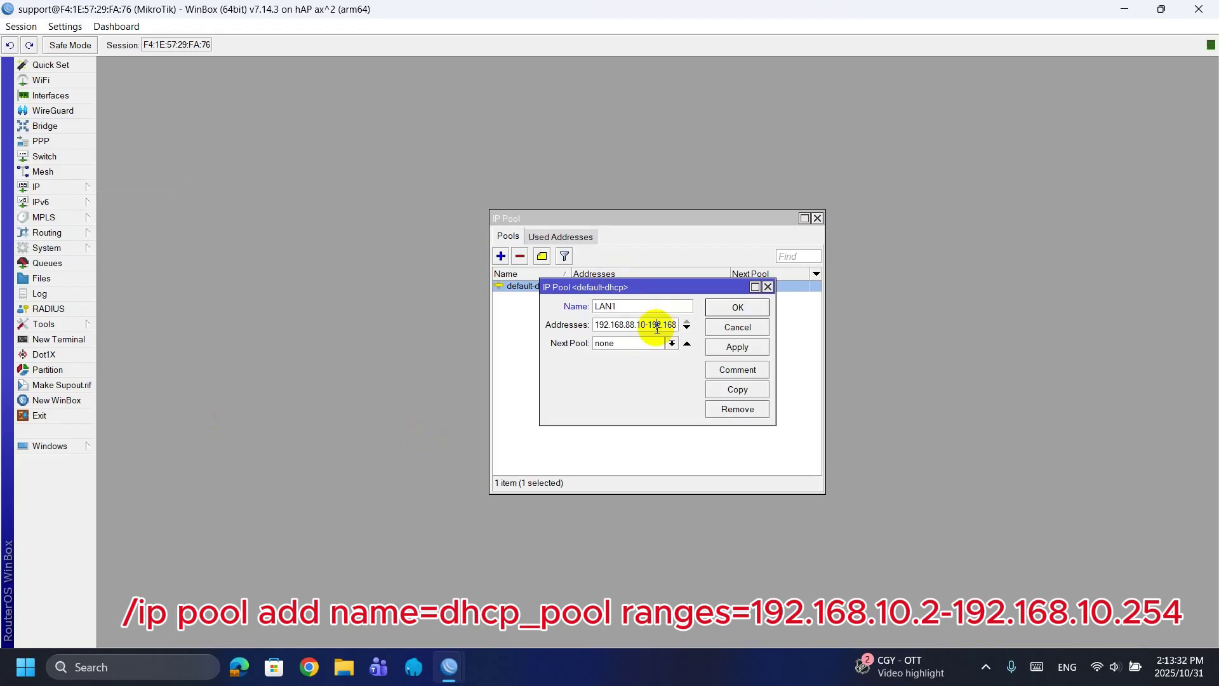
- Set the pool's address range to 192.168.10.2-192.168.10.254, save it and close the pool list
type("10")
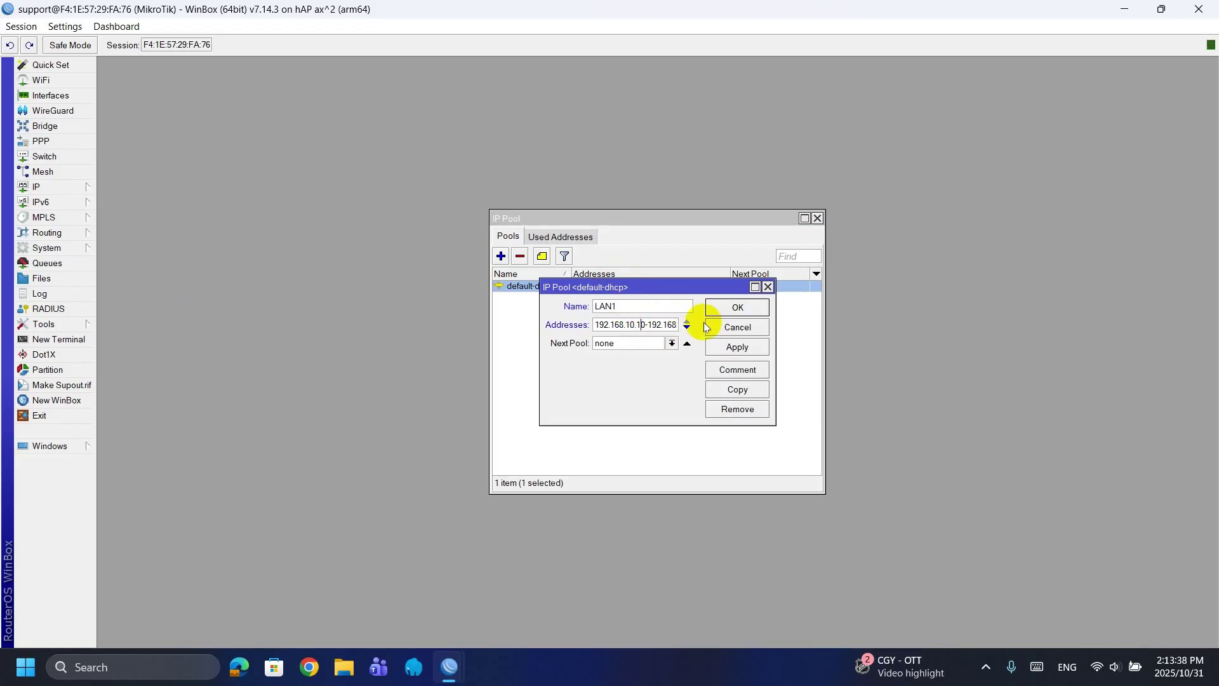
key("Delete")
type("2")
key("BackSpace")
key("BackSpace")
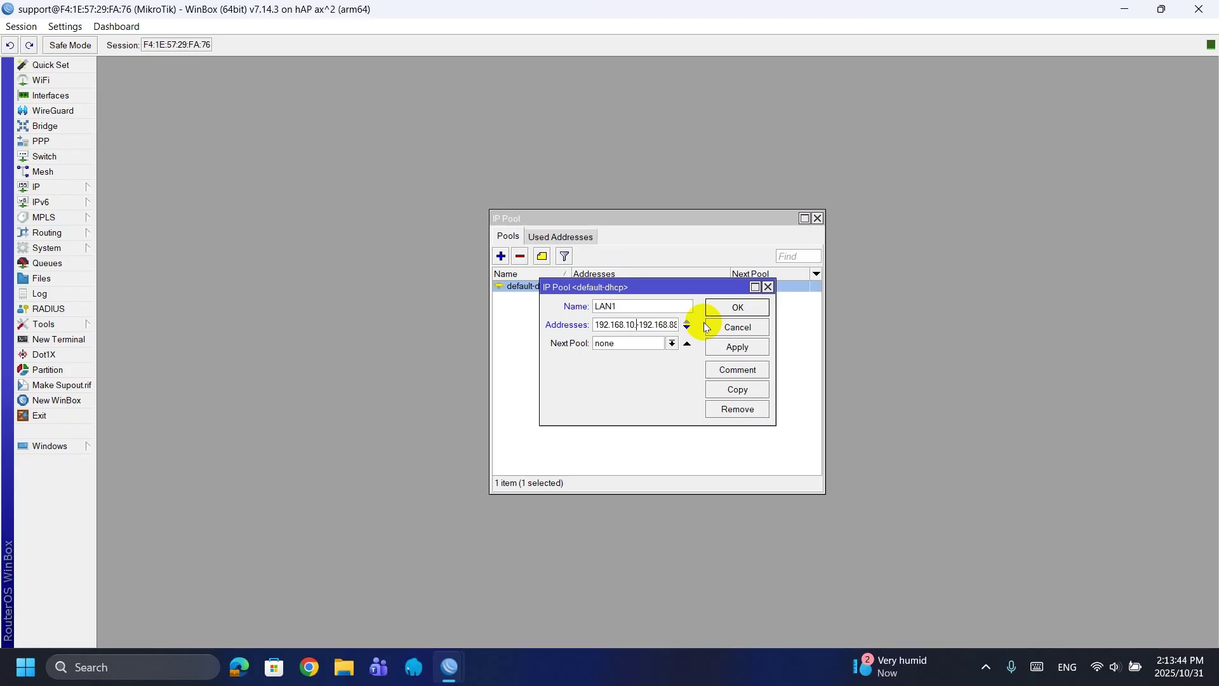
type("2")
key("Right")
key("Right")
key("Right")
key("Right")
key("Right")
key("Right")
key("Right")
key("Right")
key("Right")
key("Right")
key("Right")
key("Left")
key("Left")
key("Left")
key("BackSpace")
key("BackSpace")
type("10")
left_click(737, 308)
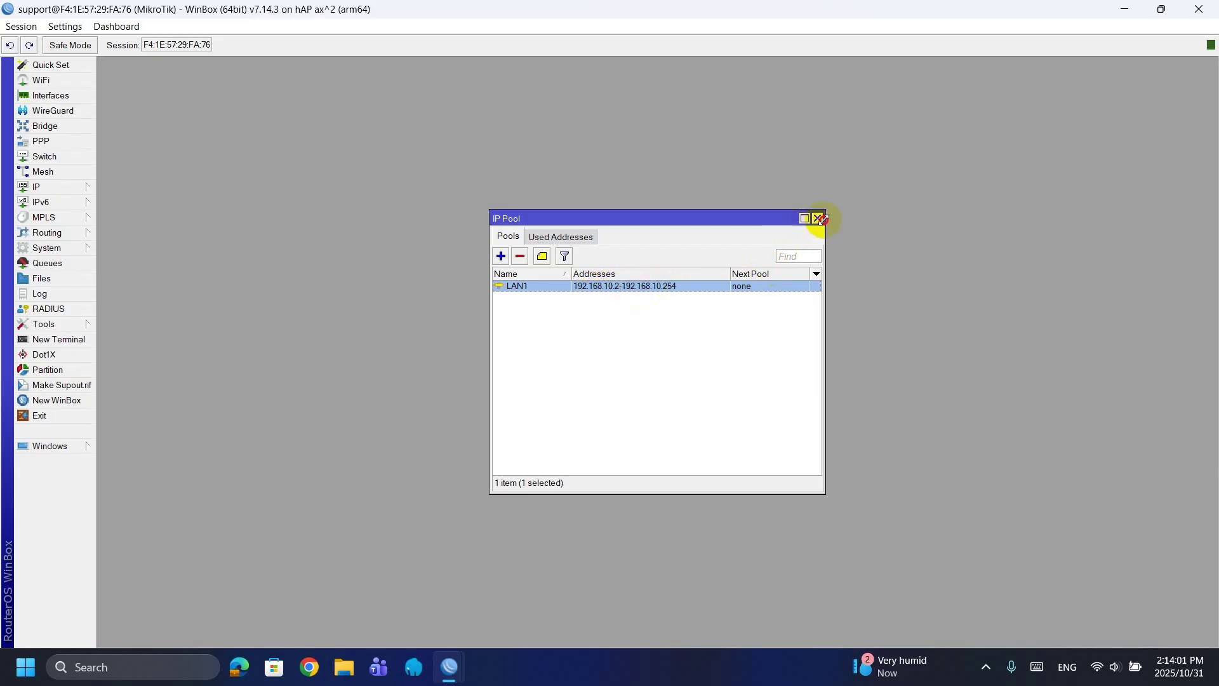
left_click(817, 218)
- Set the router's DNS servers to 8.8.8.8 and 1.1.1.1 and save the settings
left_click(36, 186)
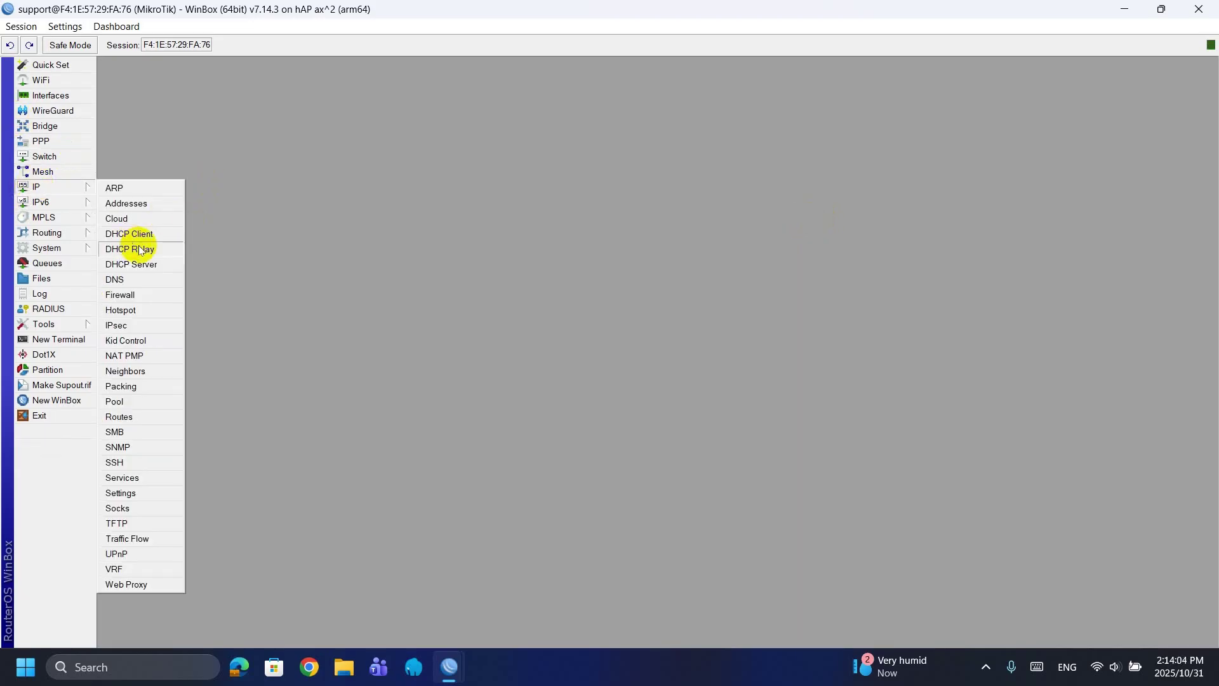
left_click(115, 279)
double_click(652, 241)
type("8.8.8.8")
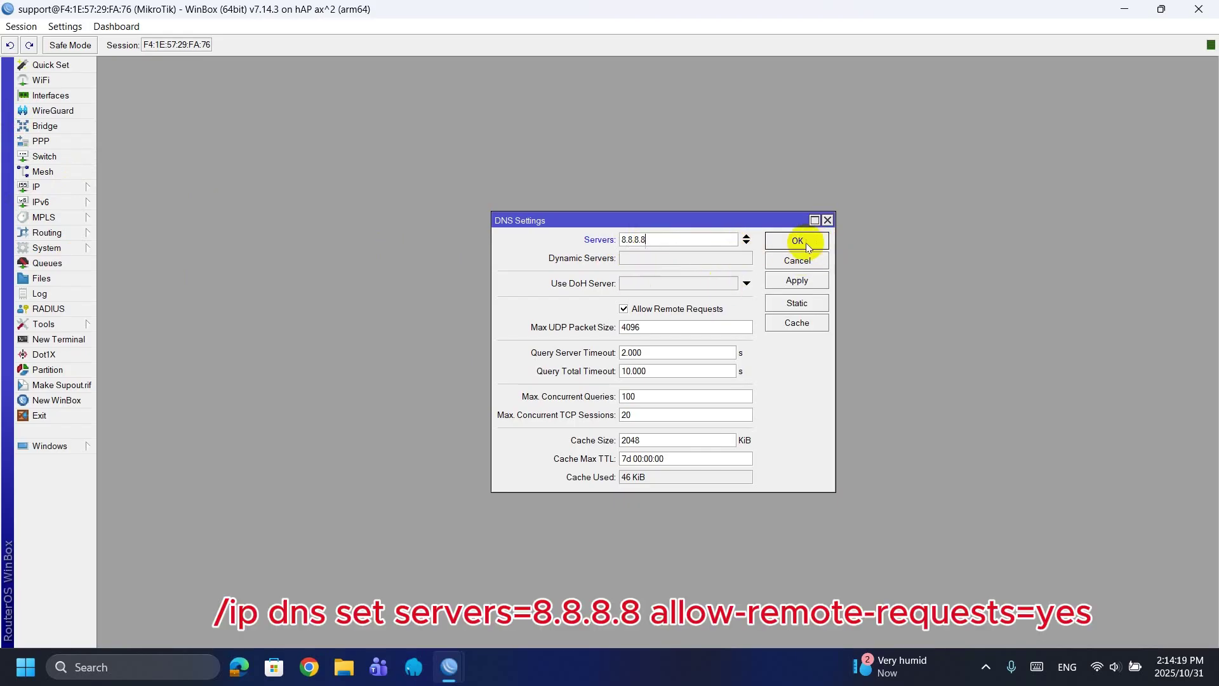
left_click(745, 242)
type("1.1.1.1")
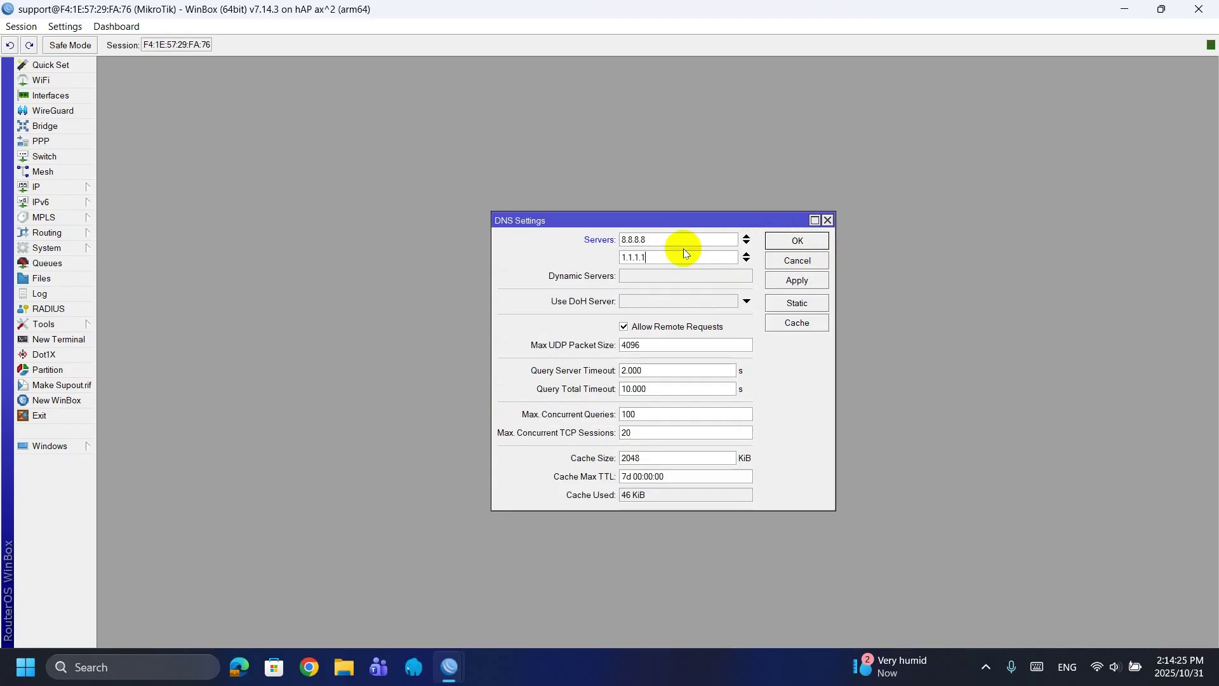
key("Return")
- Delete the existing defconf DHCP server
left_click(58, 186)
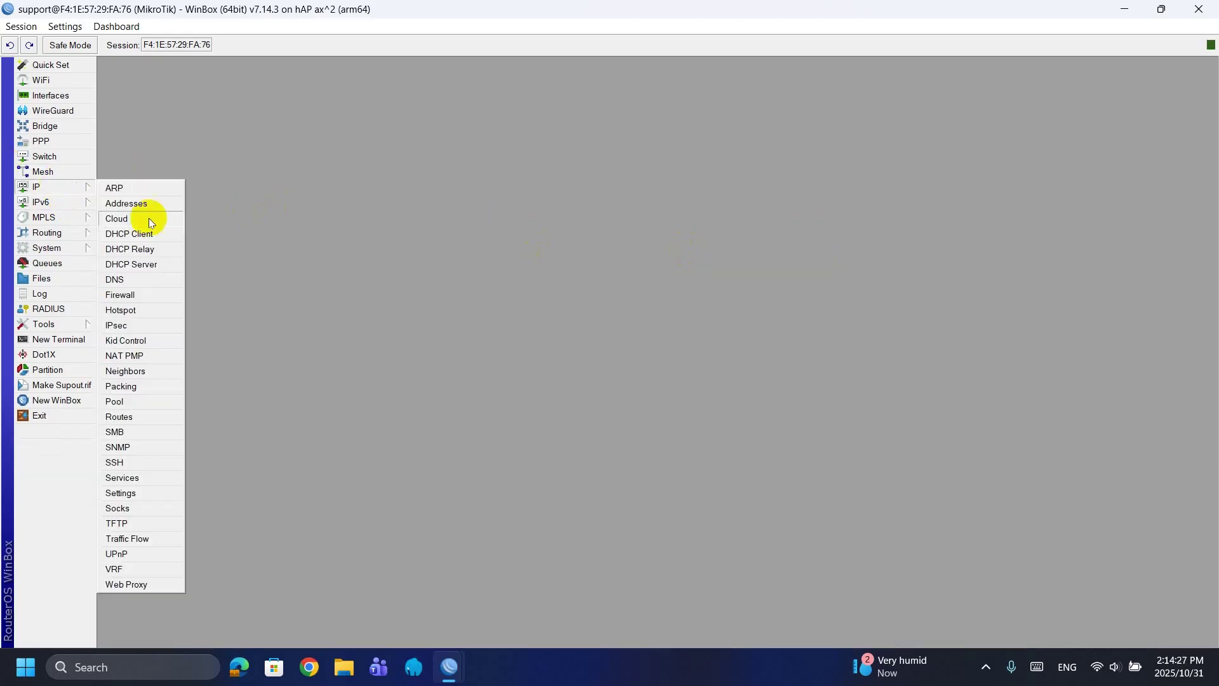
left_click(153, 264)
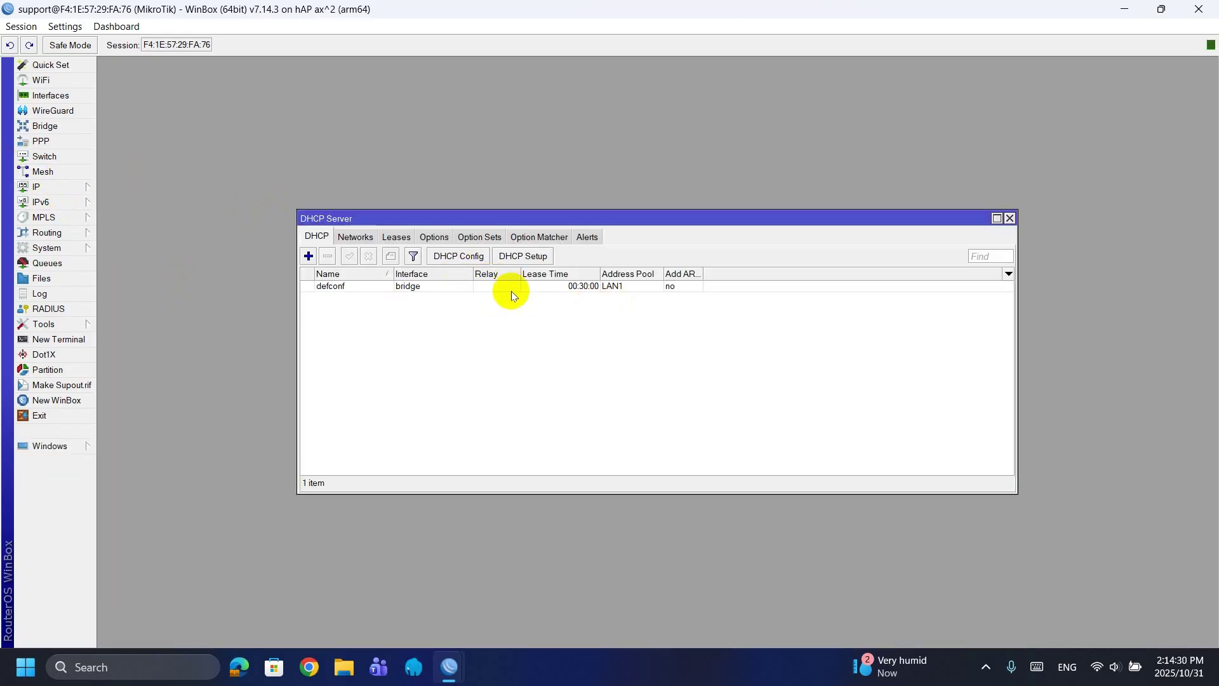
left_click(514, 287)
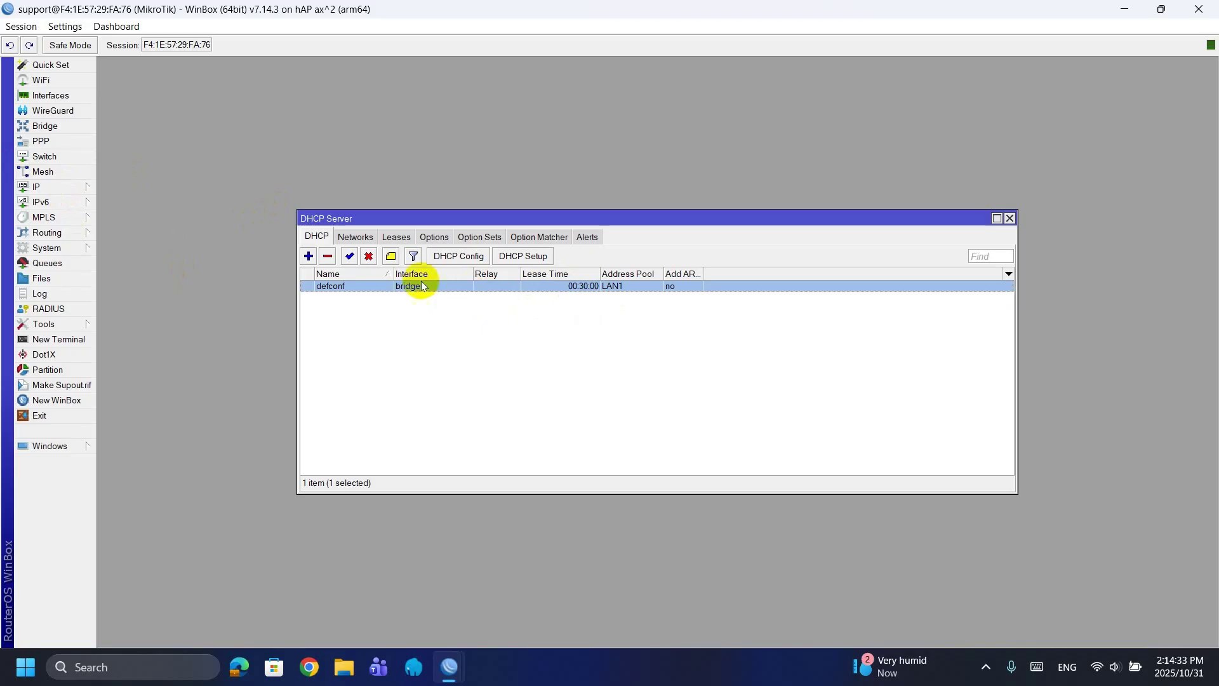
left_click(328, 256)
- Add a DHCP server on the bridge interface with address pool LAN1 and server address 192.168.10.1, and save it
left_click(309, 256)
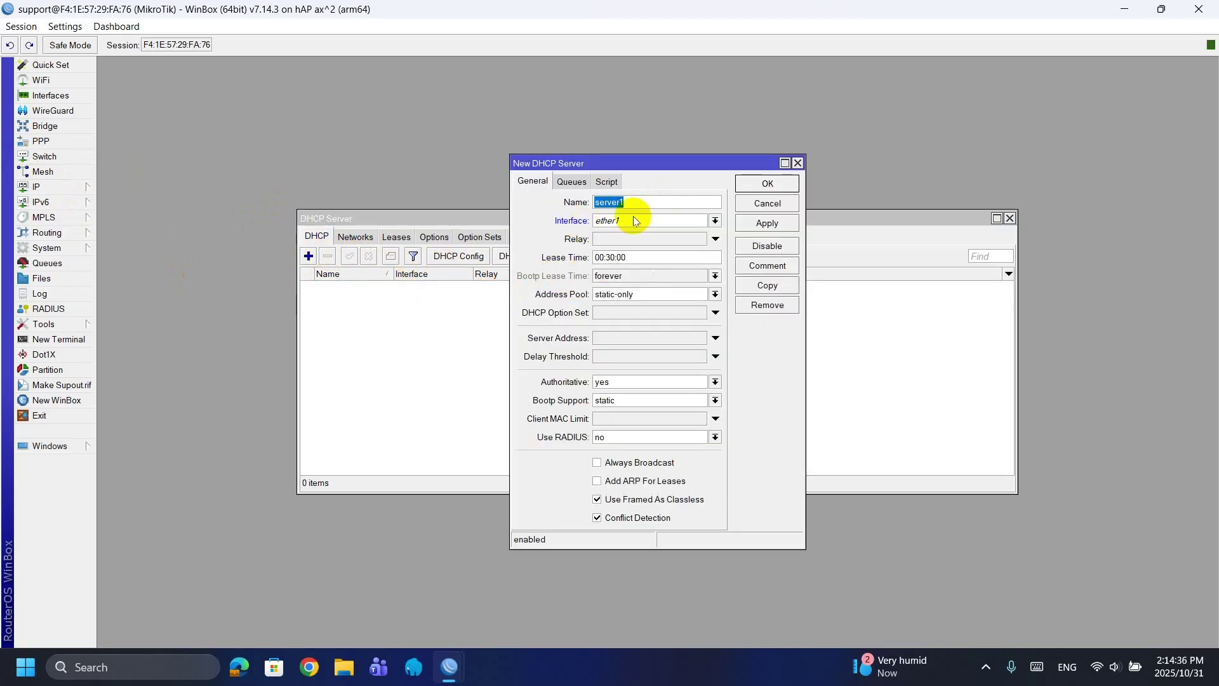
left_click(608, 222)
left_click(609, 246)
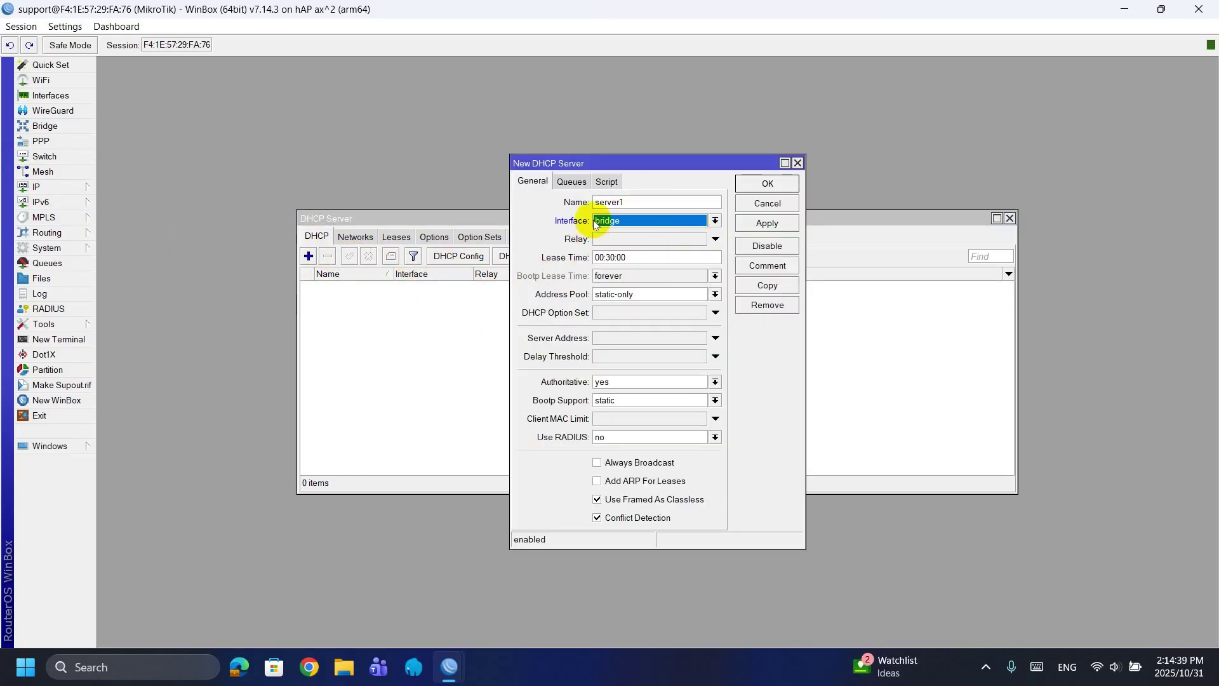
left_click(632, 294)
left_click(609, 307)
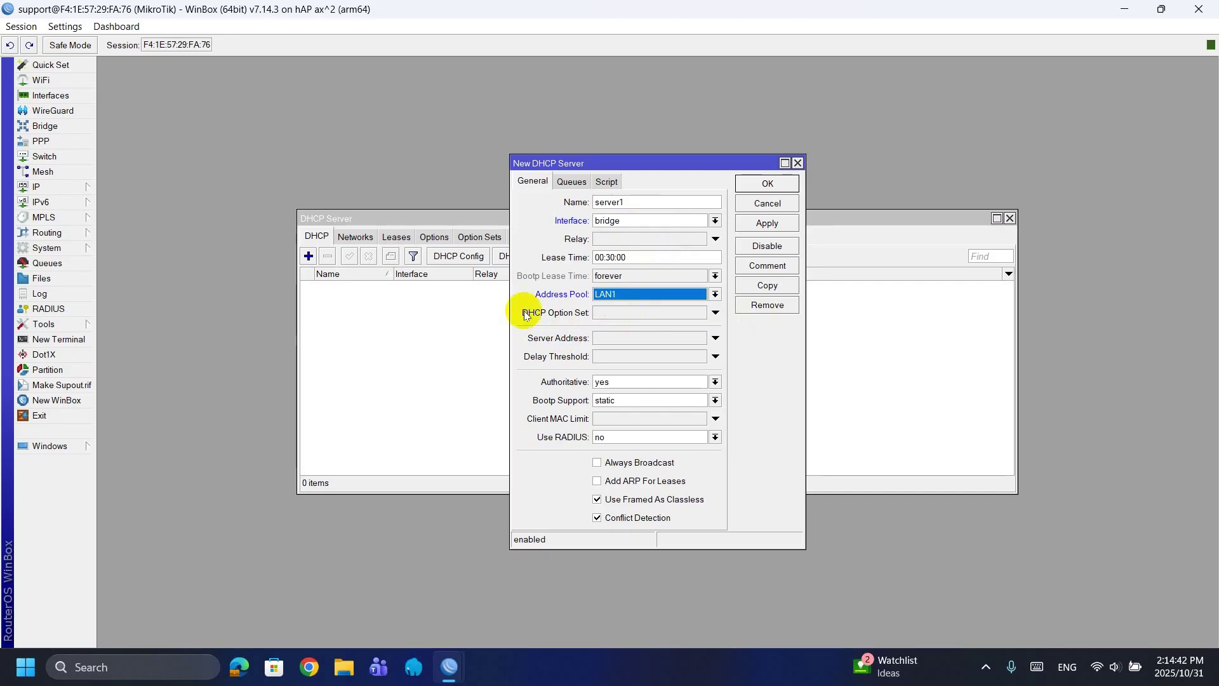
left_click(603, 338)
type("192.168.10.1")
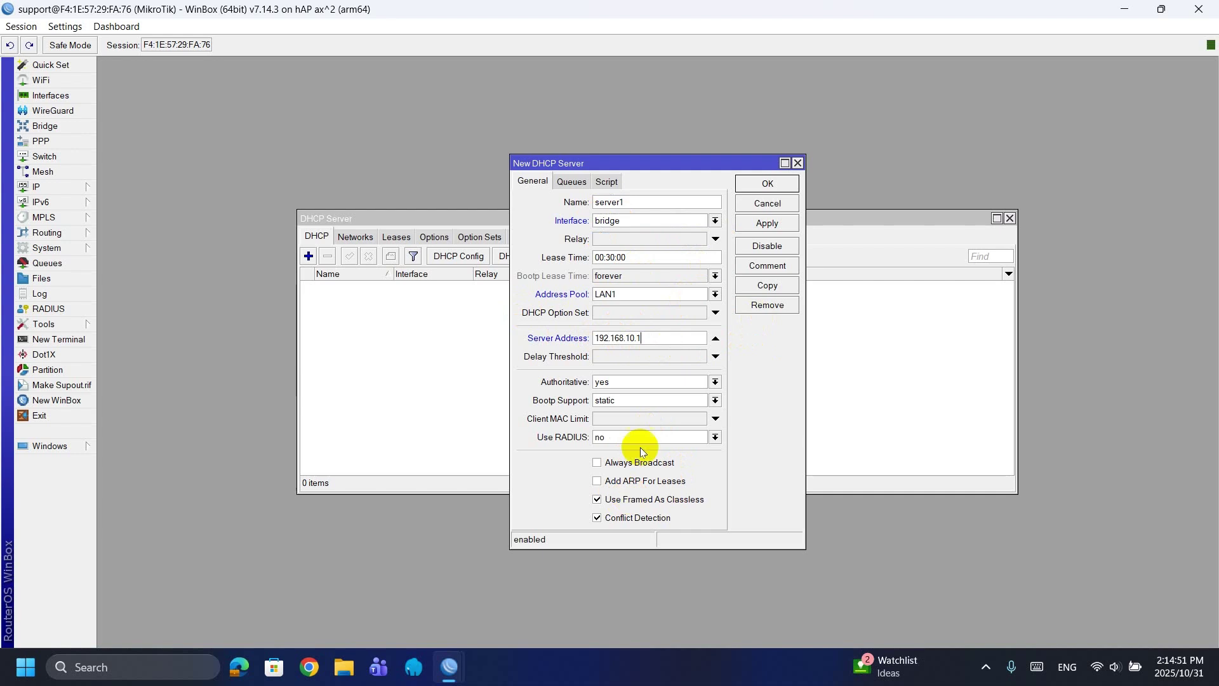
left_click(768, 183)
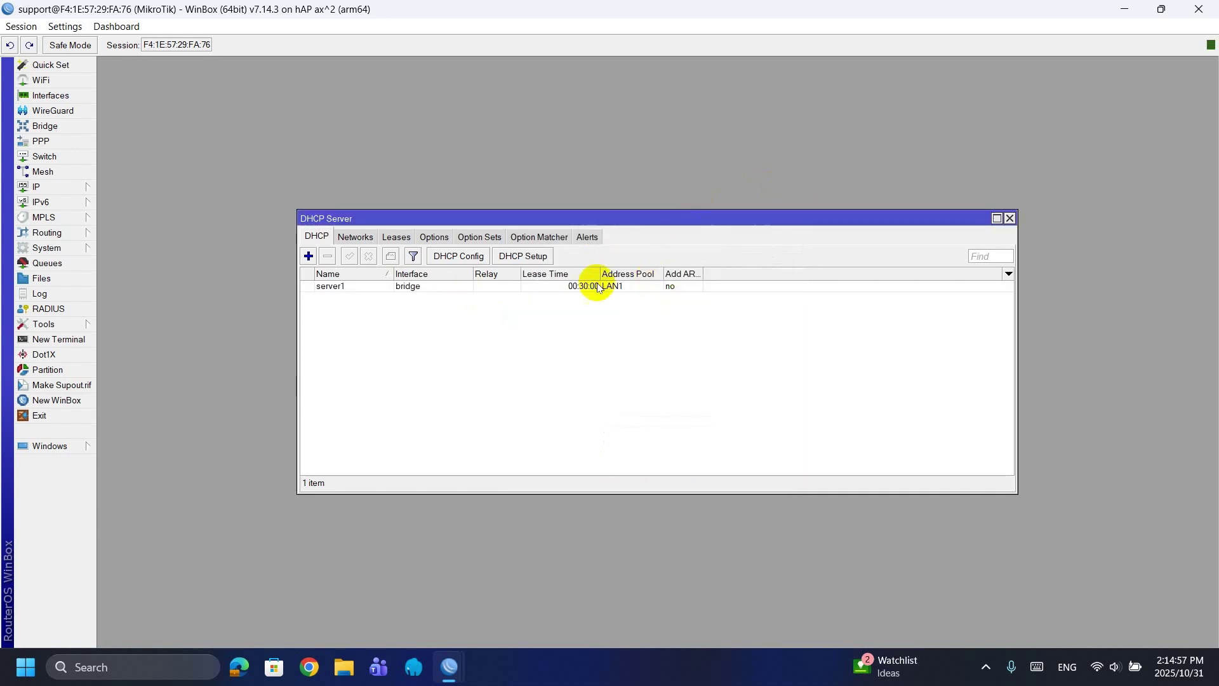
left_click(589, 286)
- Delete the existing defconf 192.168.88.0/24 entry from the DHCP networks
left_click(355, 236)
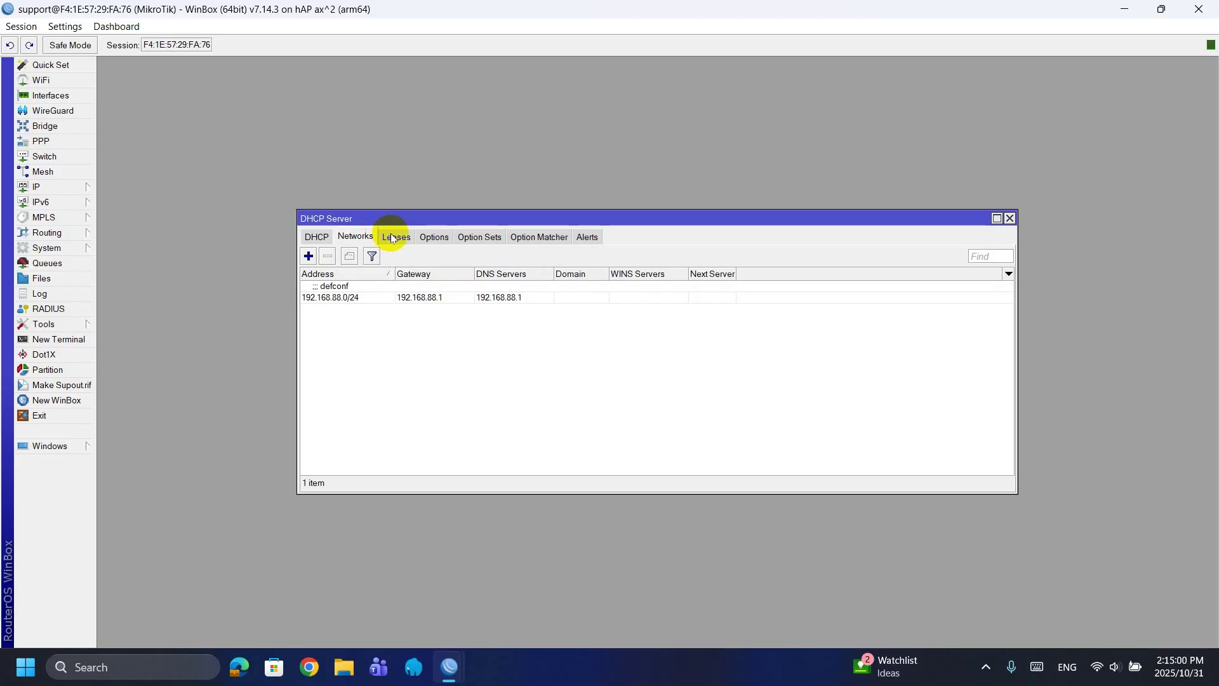
left_click(329, 296)
left_click(327, 256)
- Create a DHCP network with address 192.168.10.0/24, gateway 192.168.10.1 and netmask 255.255.255.0
left_click(309, 256)
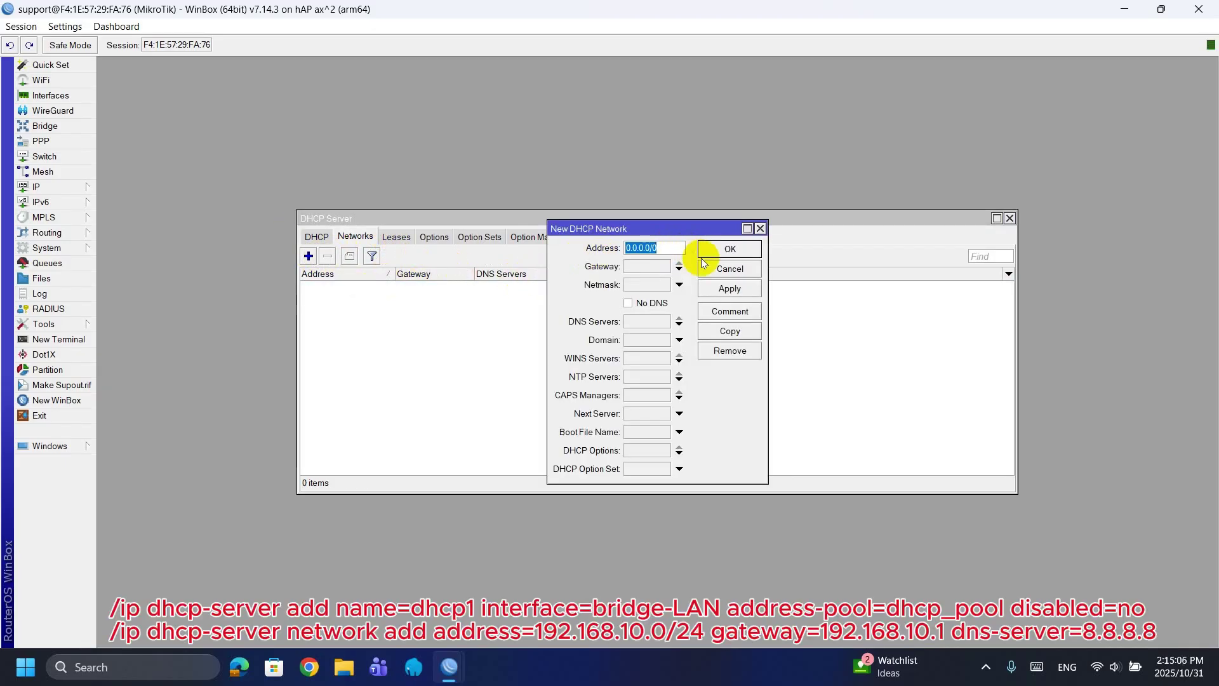
type("192.168.10.0/24")
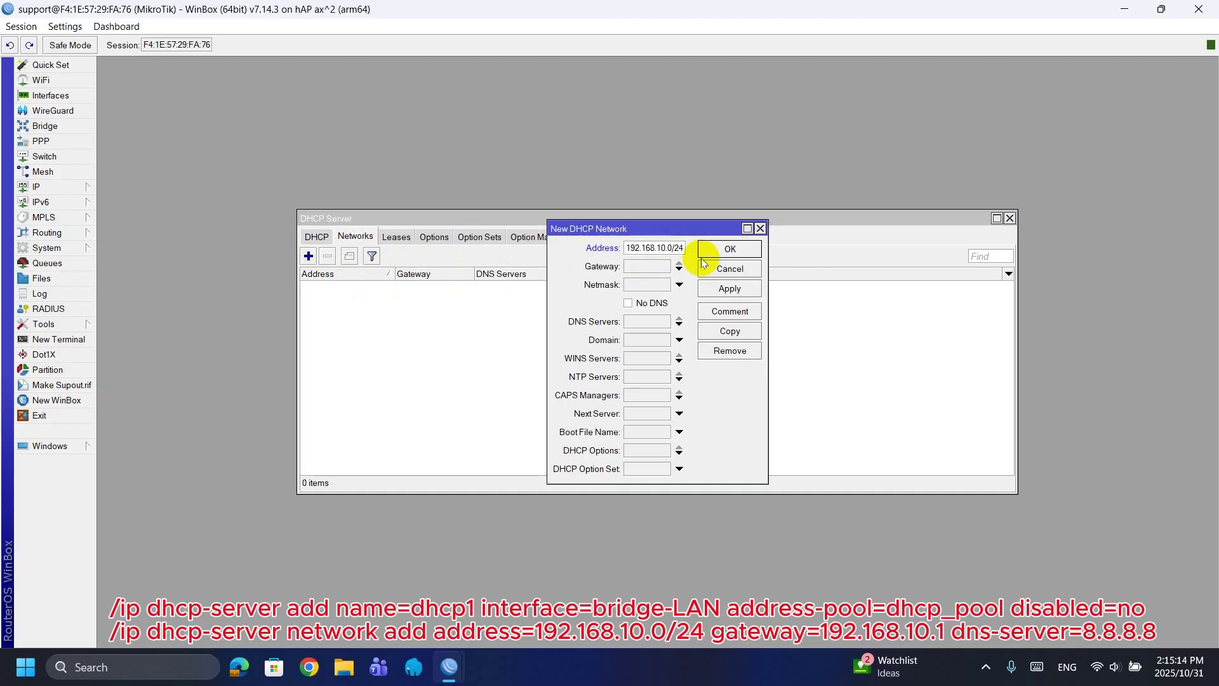
left_click(642, 265)
type("192.168.10.1")
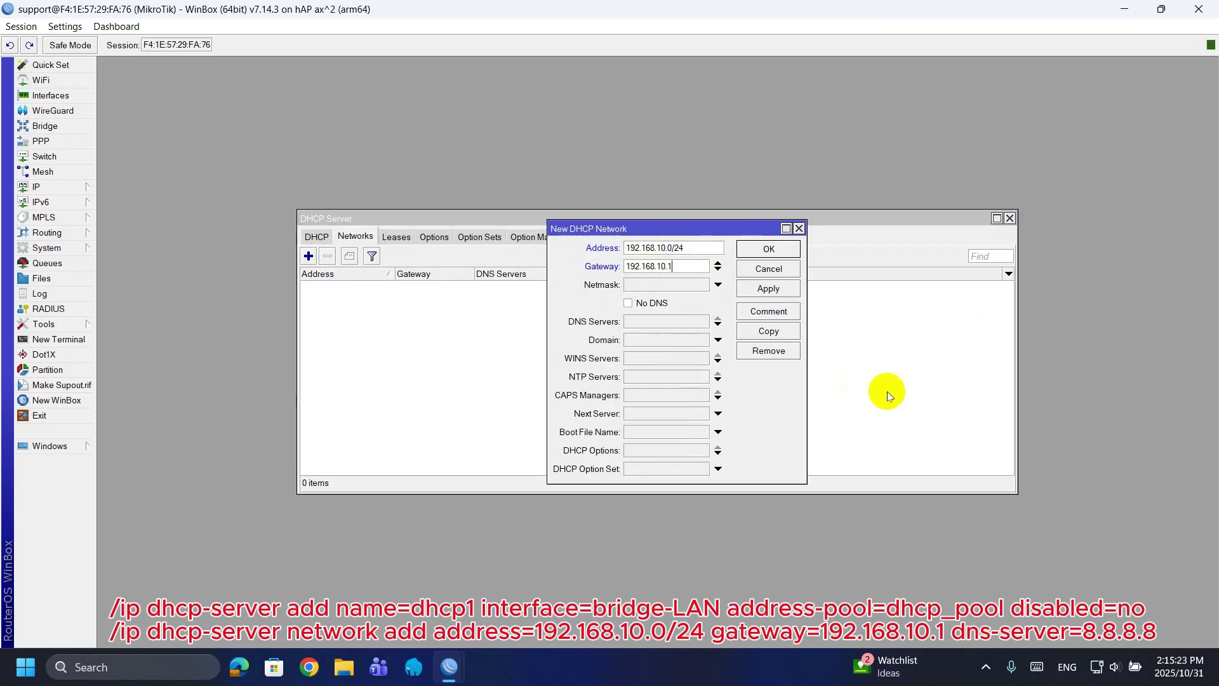
left_click(676, 290)
type("2")
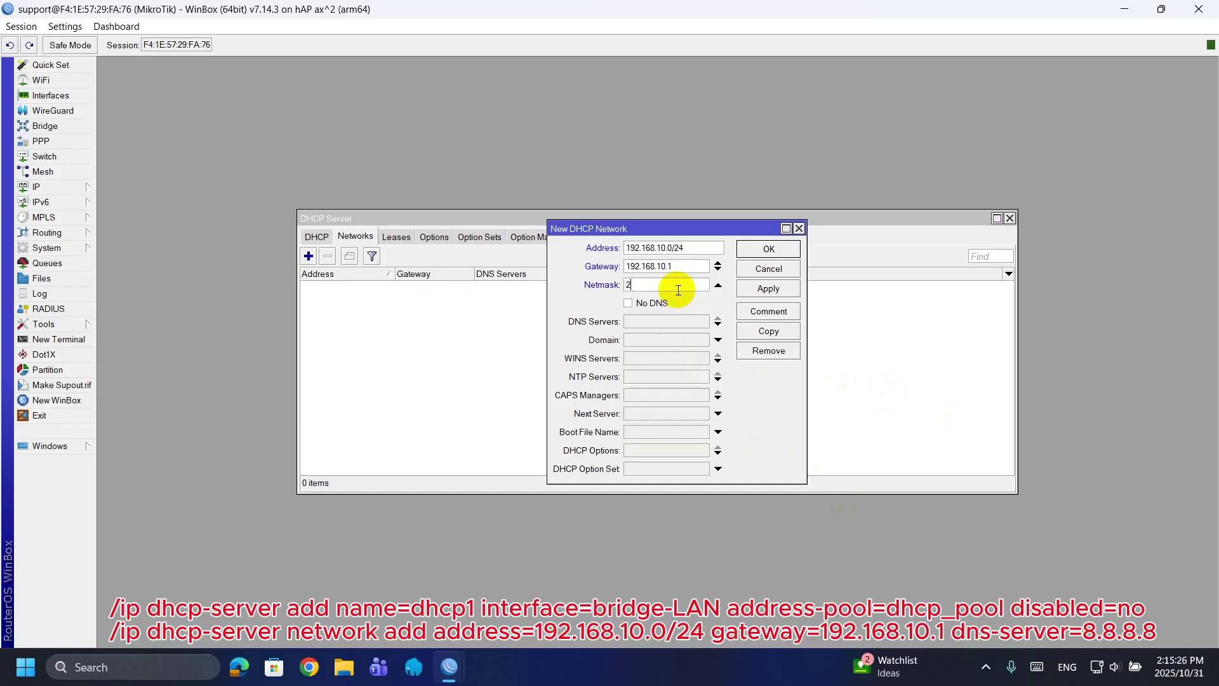
type("55.255.255.0")
- Set the new DHCP network's DNS server to 8.8.8.8, save the network and close the DHCP server window
left_click(676, 320)
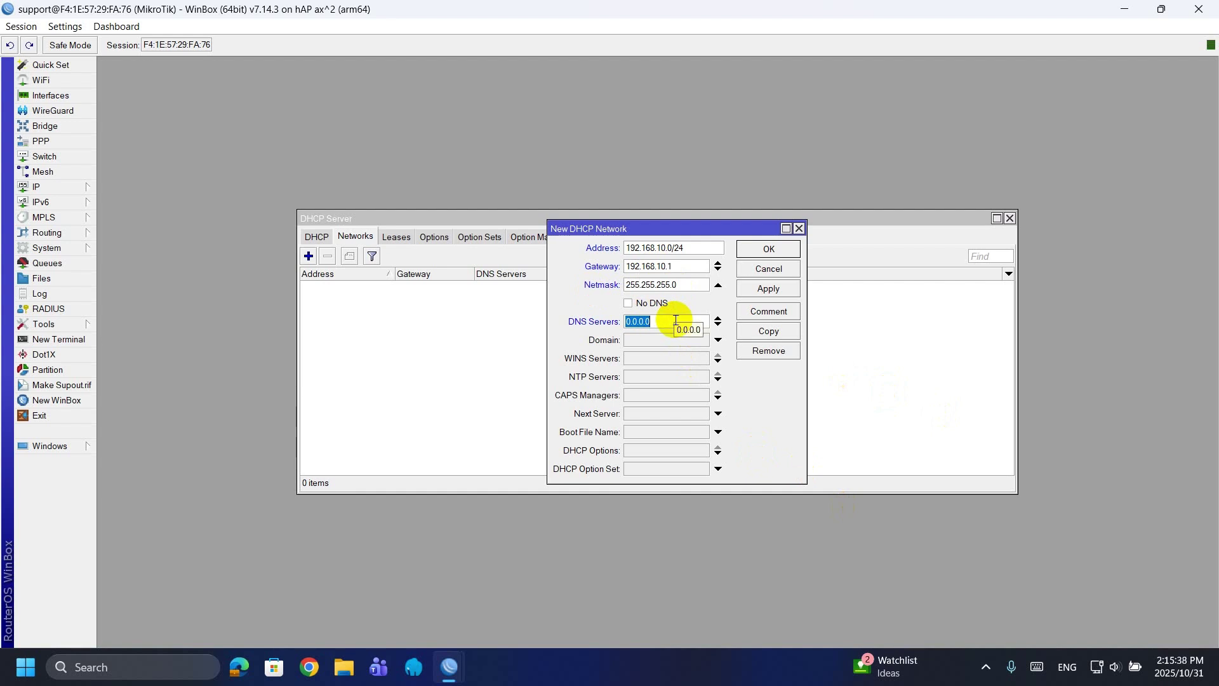
type("8.8.8.8")
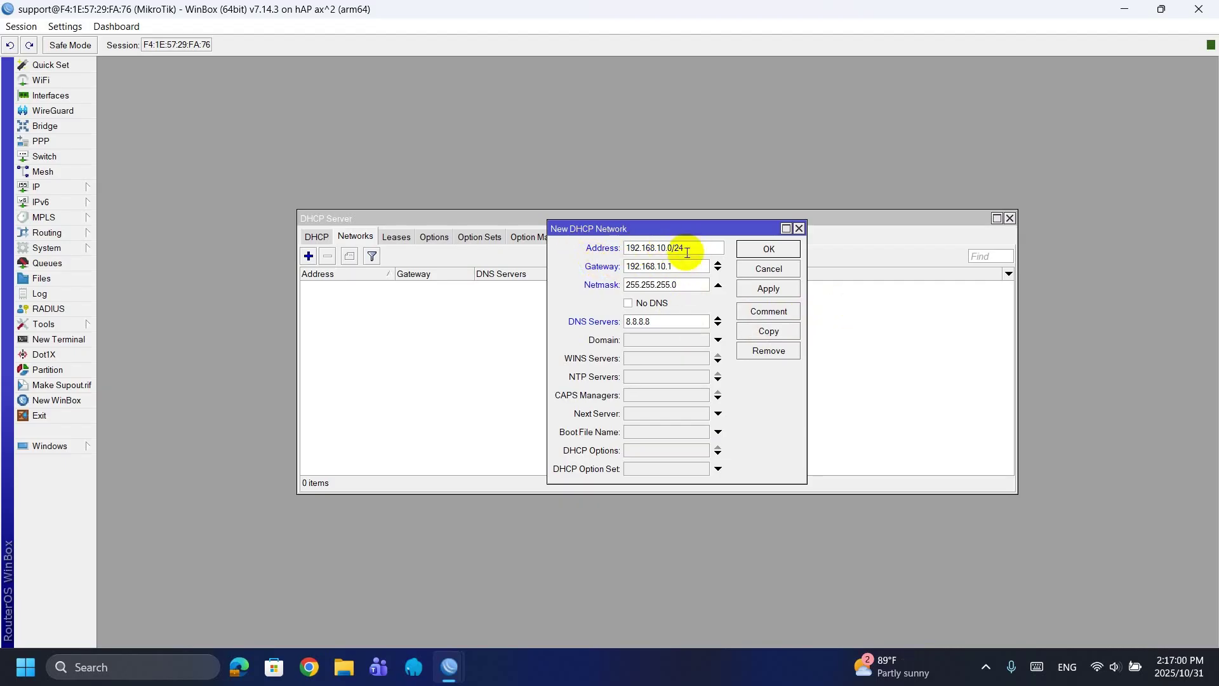
left_click(769, 249)
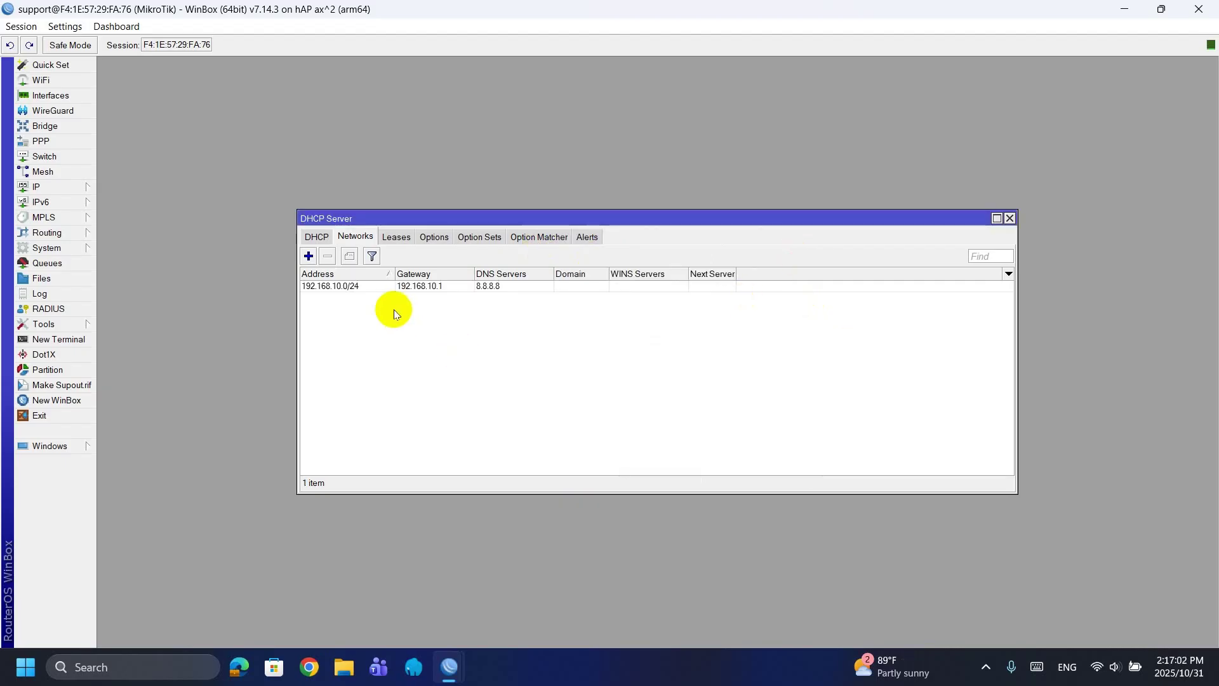
left_click(316, 237)
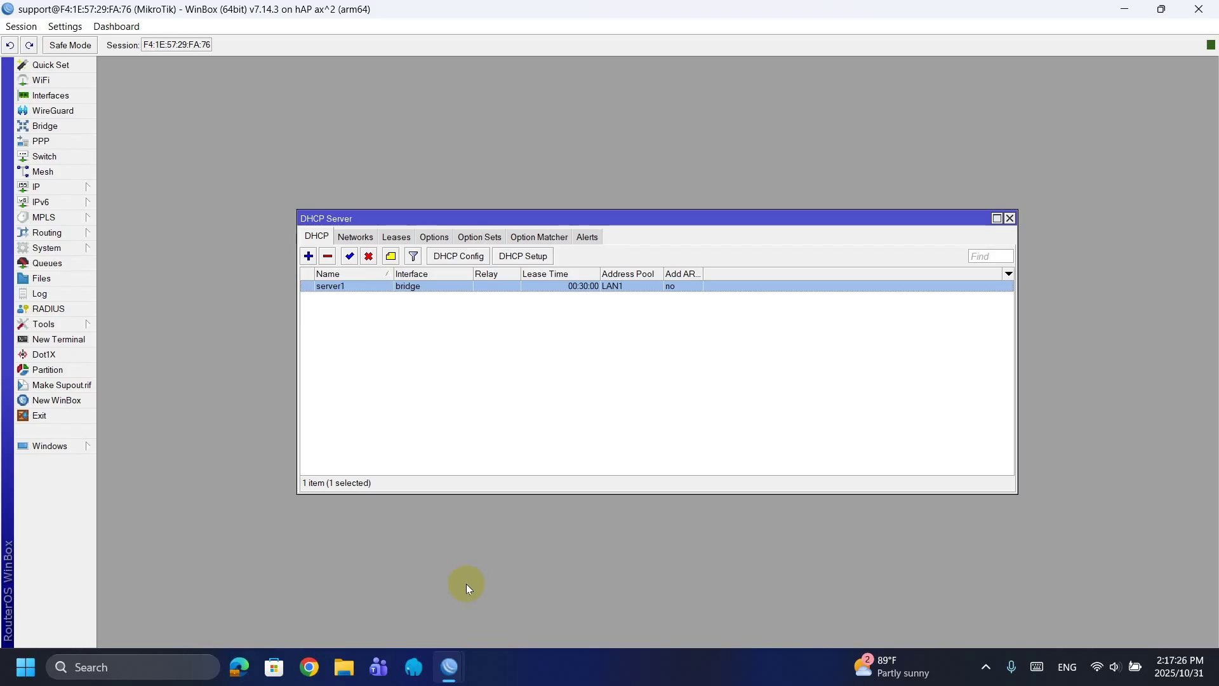
left_click(1010, 219)
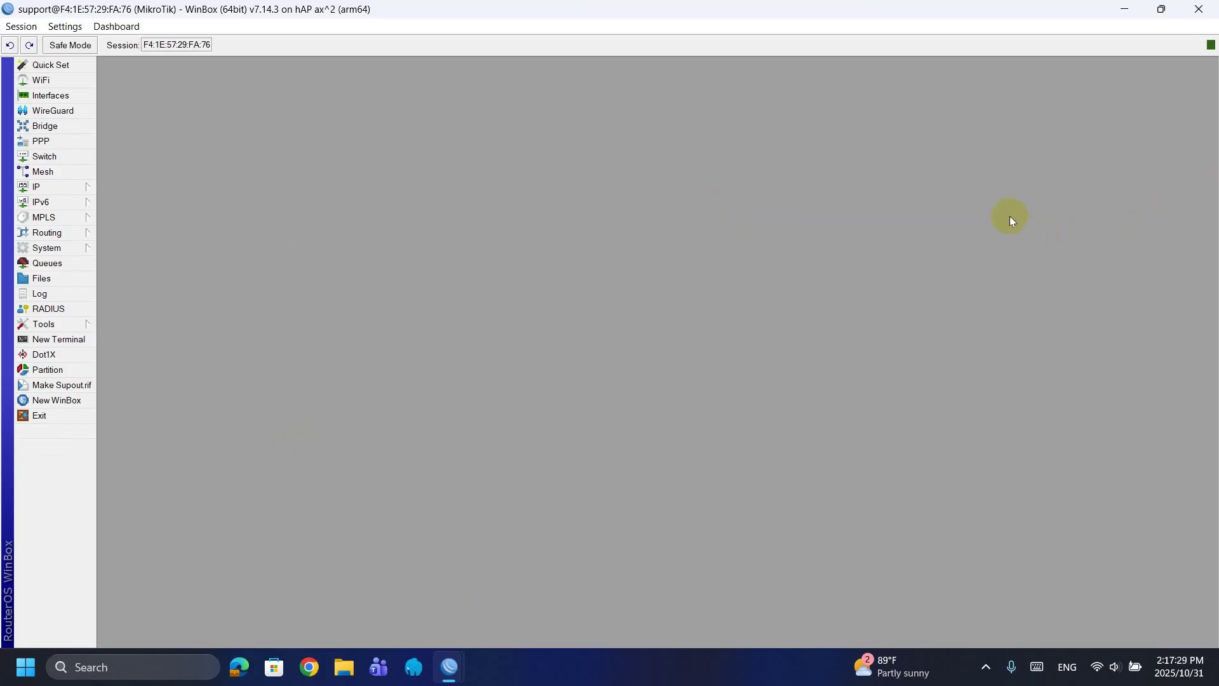
- Open the defconf masquerade rule in the firewall's NAT rules for editing
left_click(37, 187)
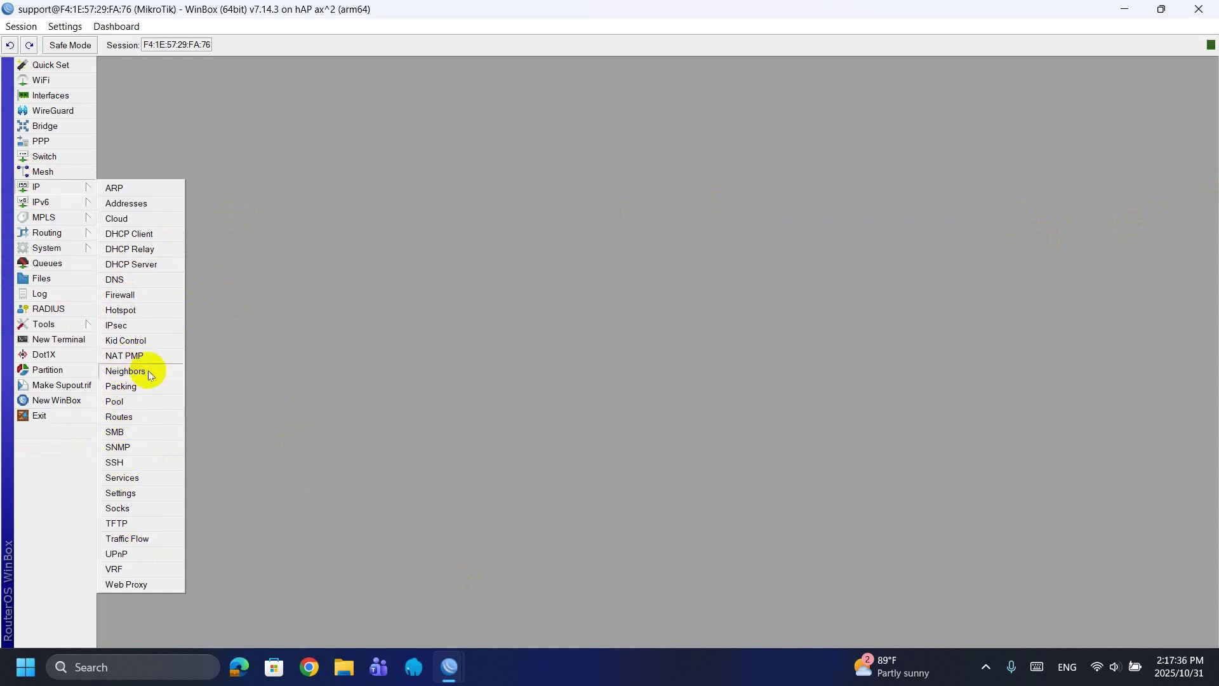
left_click(284, 177)
left_click(37, 186)
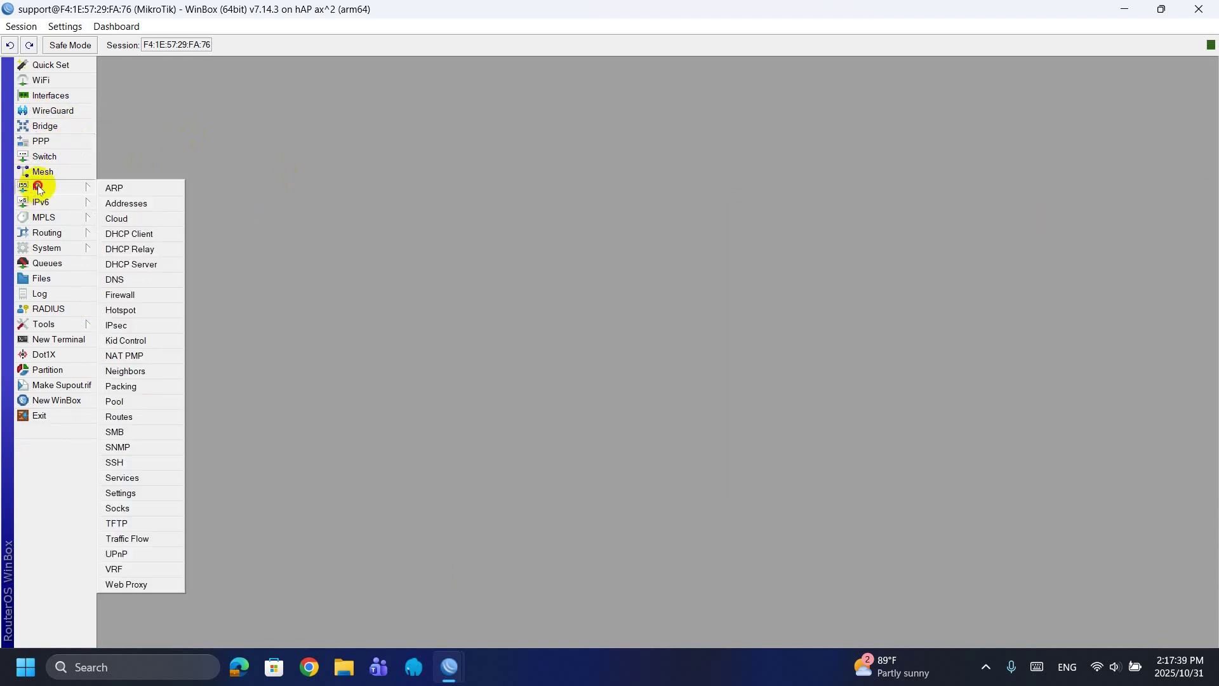
left_click(130, 295)
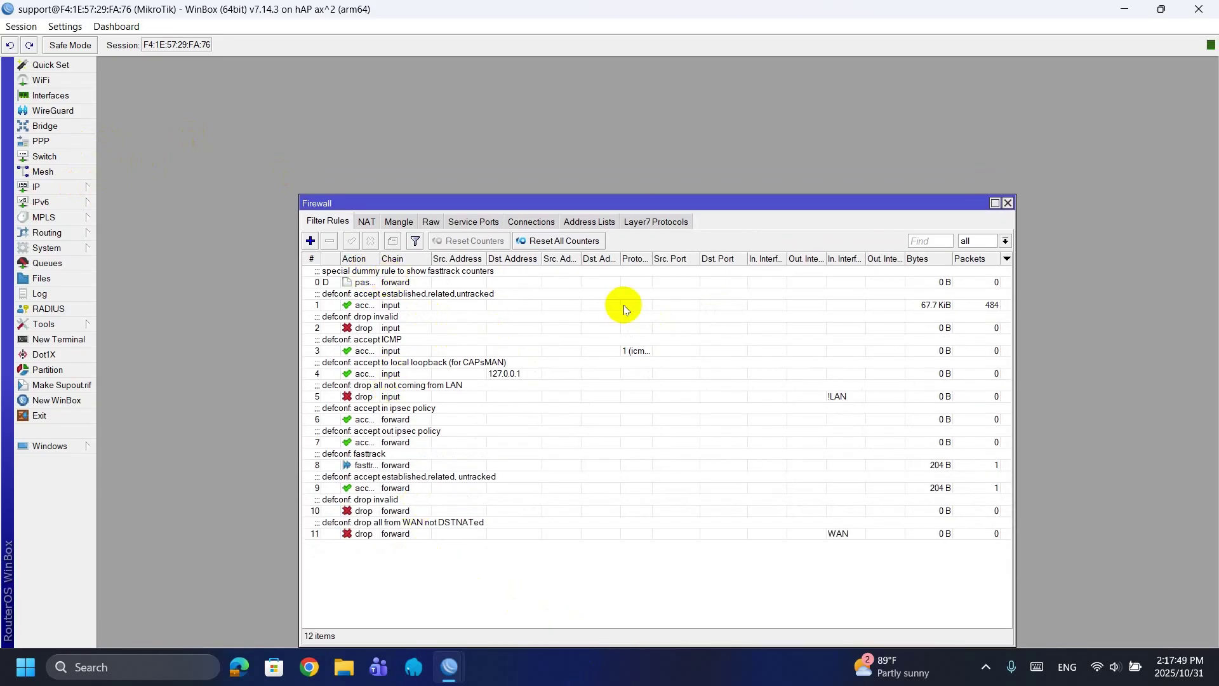
left_click(367, 221)
left_click(494, 279)
double_click(494, 277)
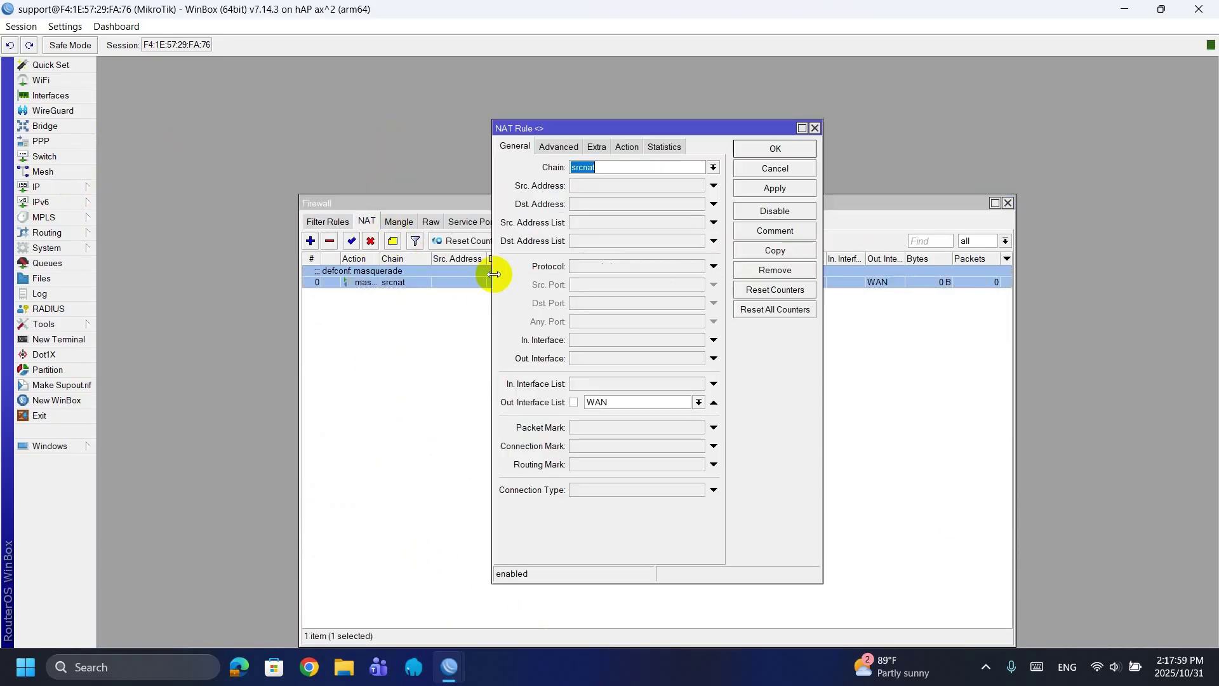
- Set the masquerade rule's outgoing interface to ether1, clear its outgoing interface list and save the rule
left_click(599, 402)
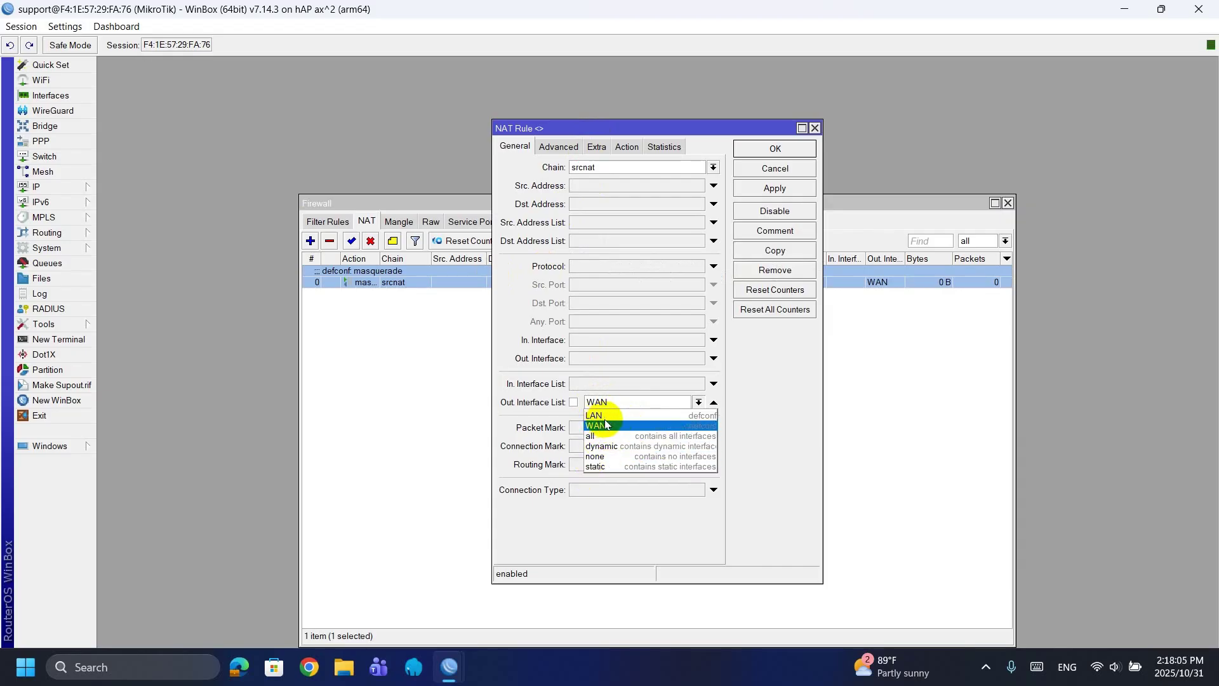
left_click(716, 152)
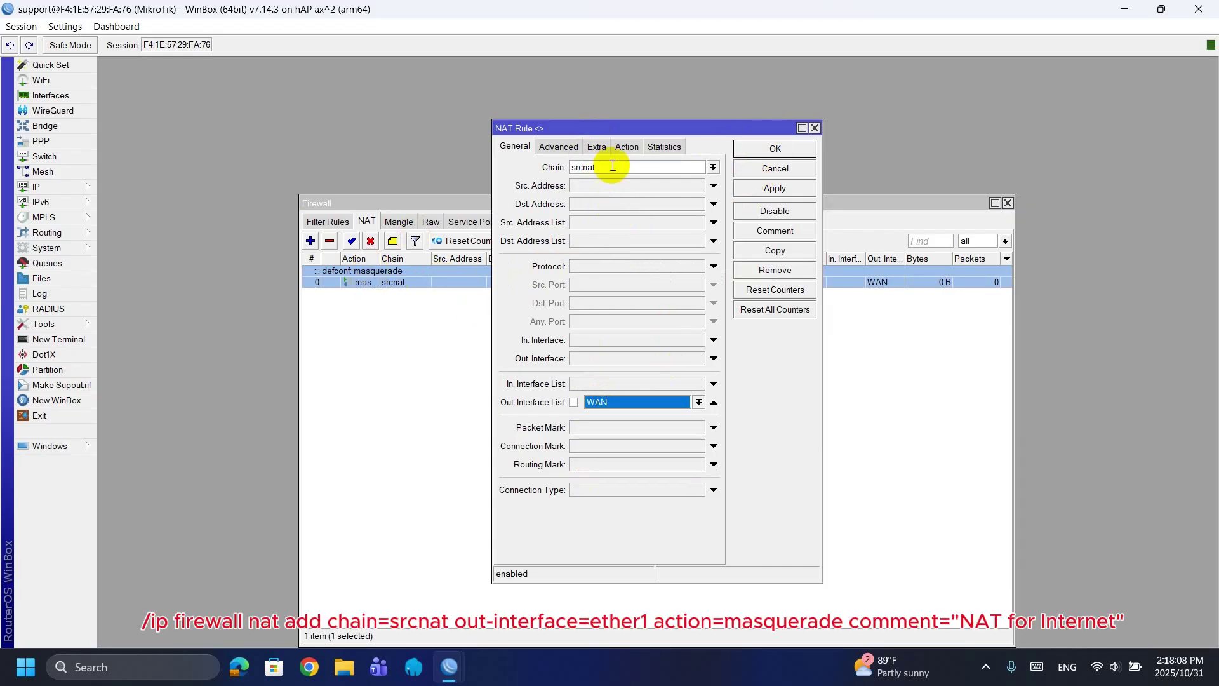
left_click(600, 146)
left_click(626, 147)
left_click(535, 147)
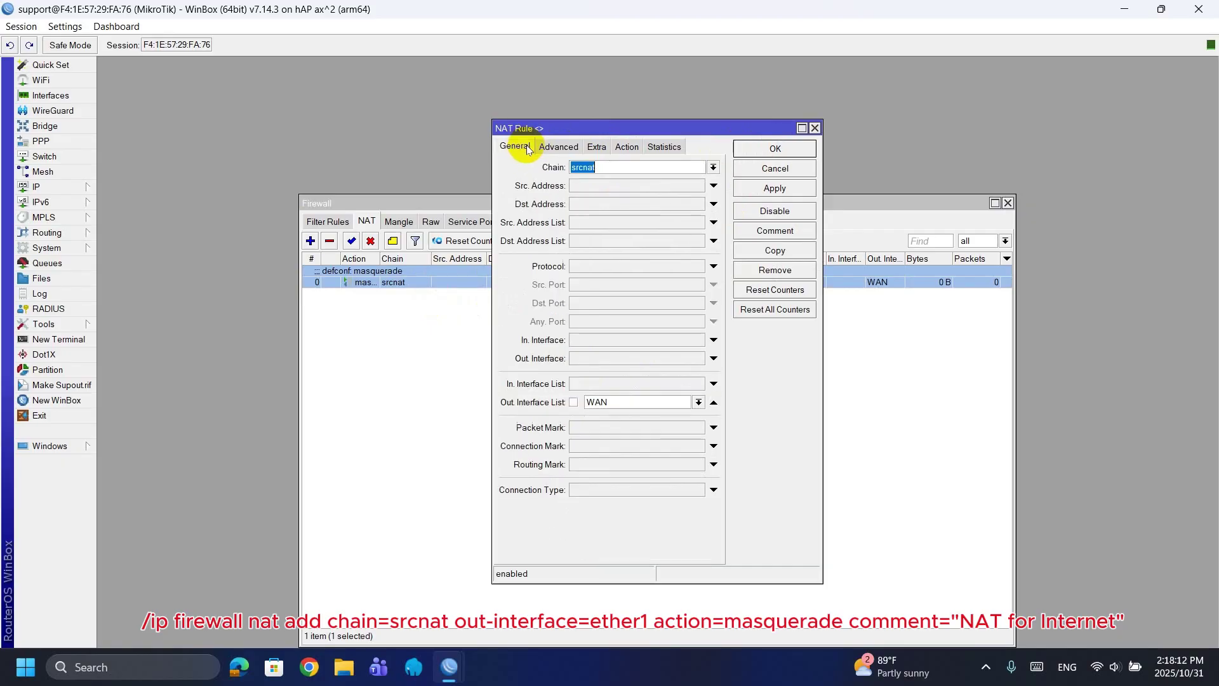
left_click(597, 358)
left_click(595, 357)
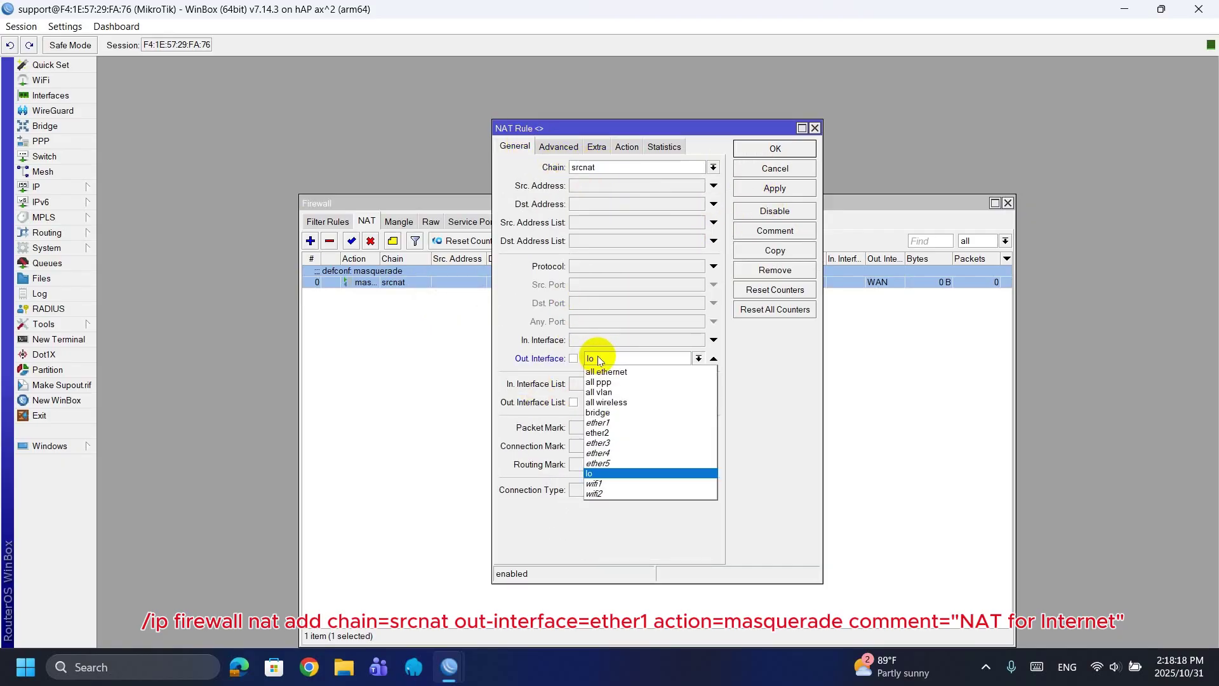
left_click(597, 422)
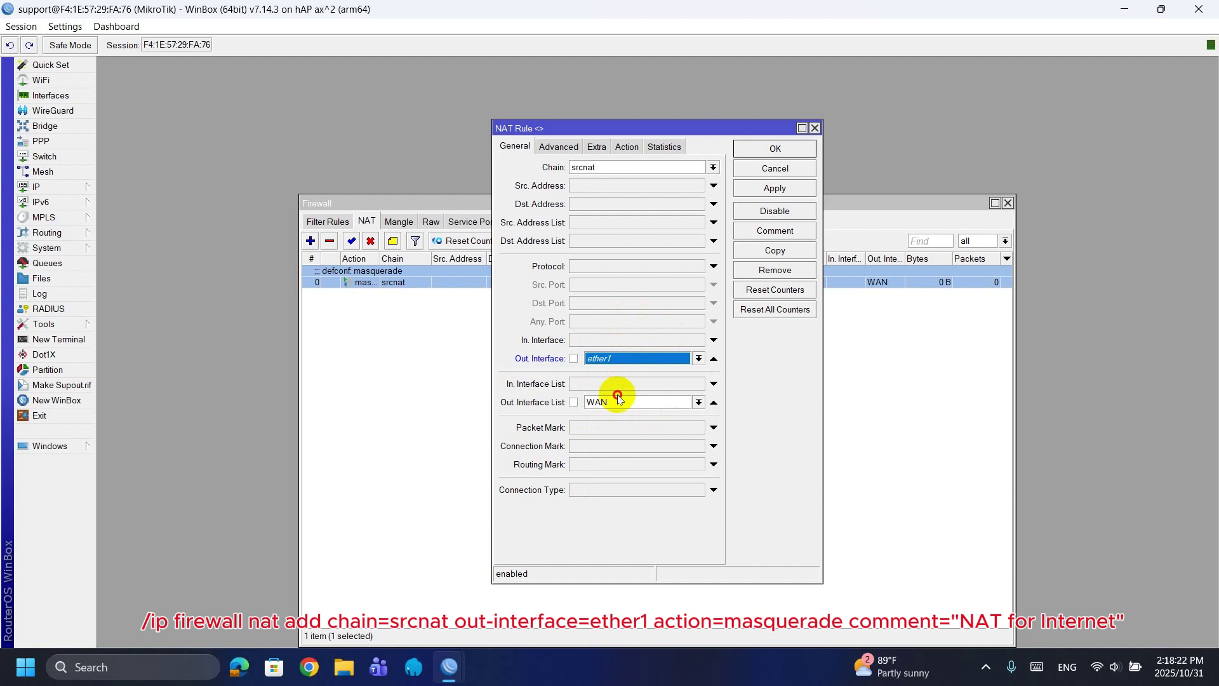
left_click(717, 404)
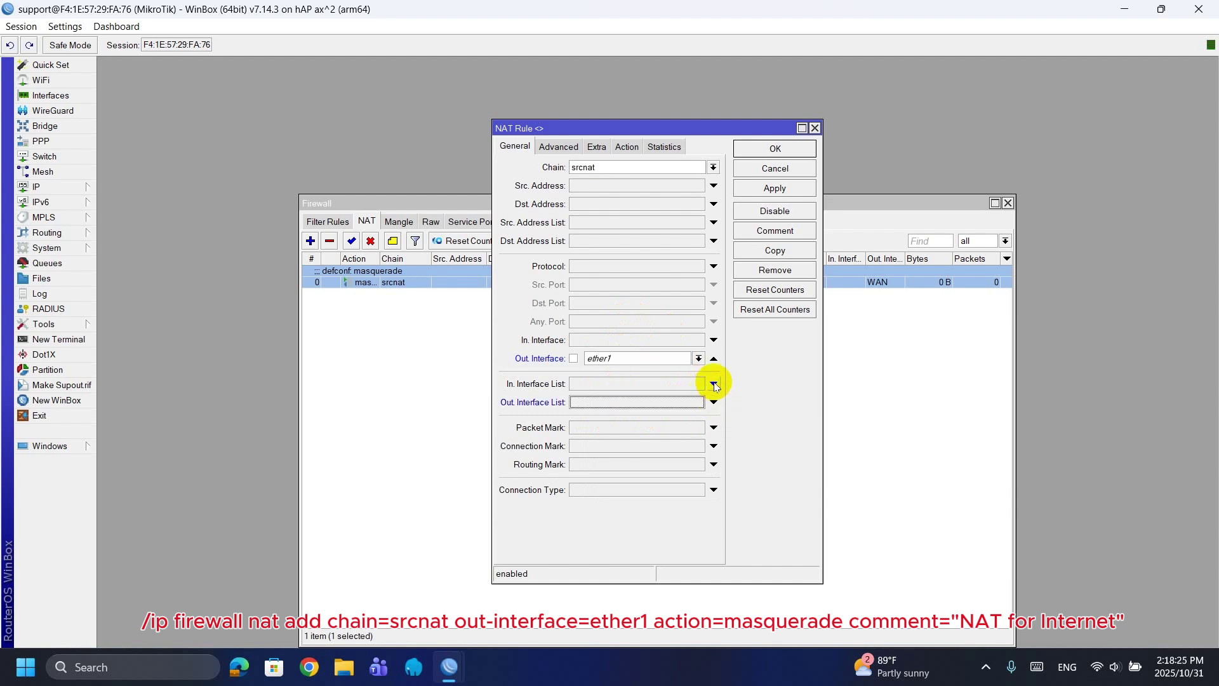
left_click(781, 148)
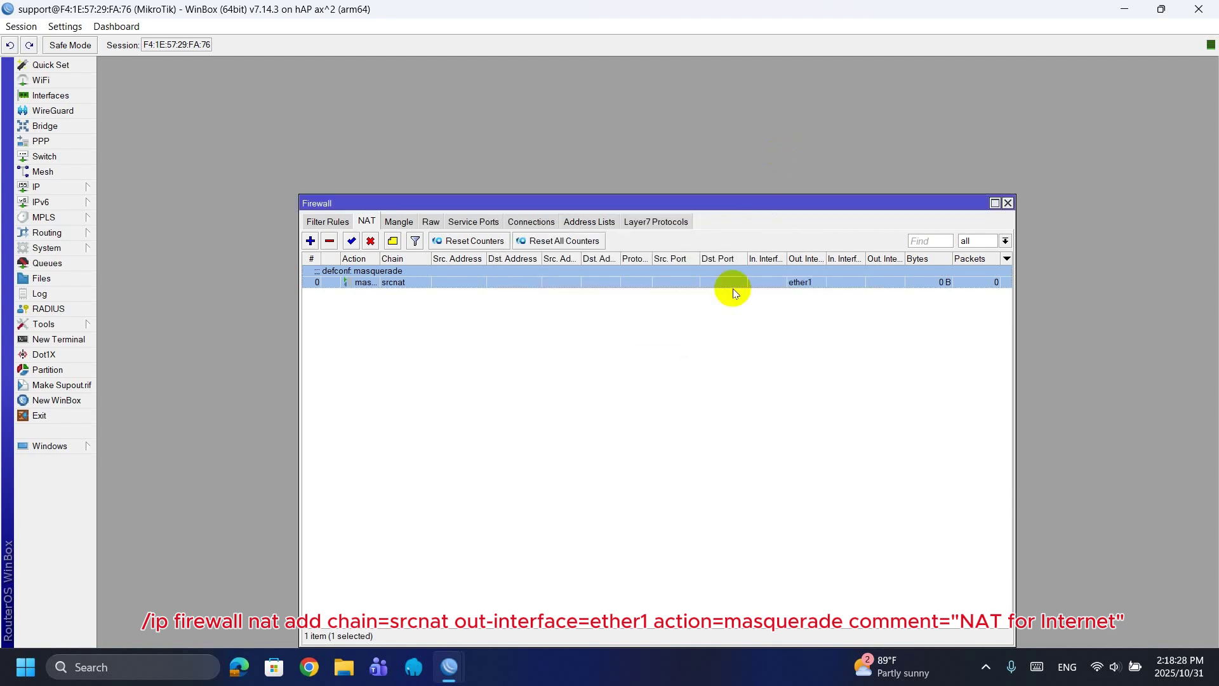
- Change the masquerade NAT rule's comment to WAN and save the rule
double_click(914, 296)
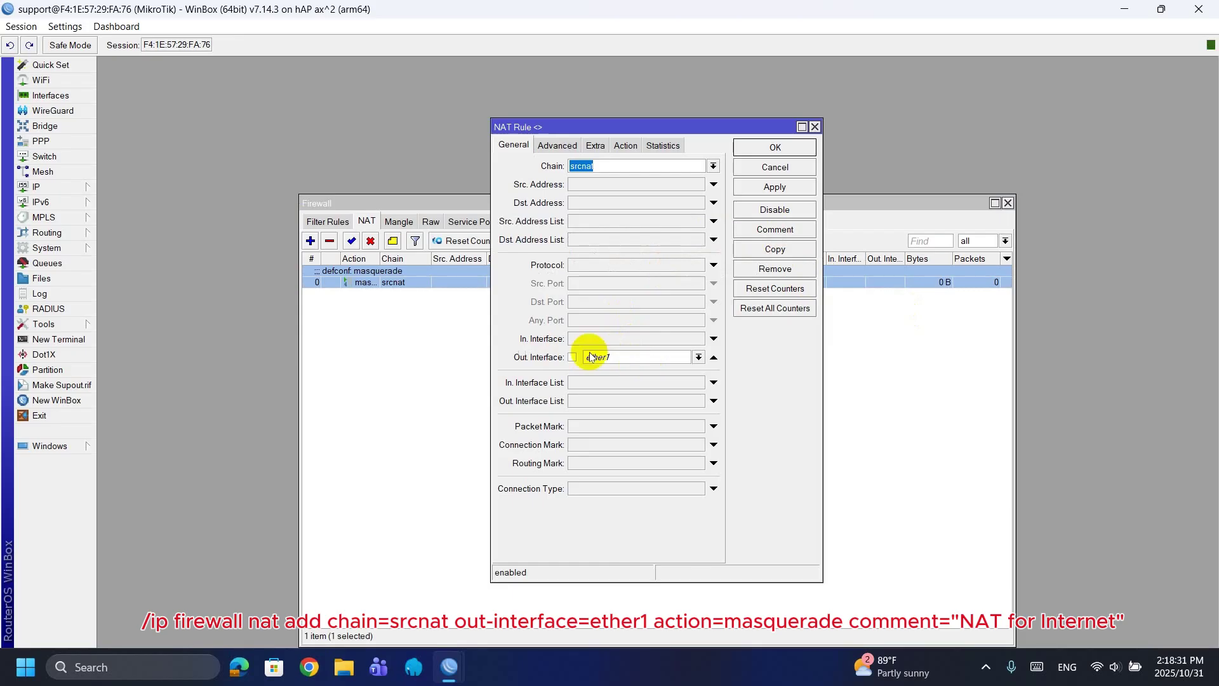
left_click(767, 229)
type("WAN")
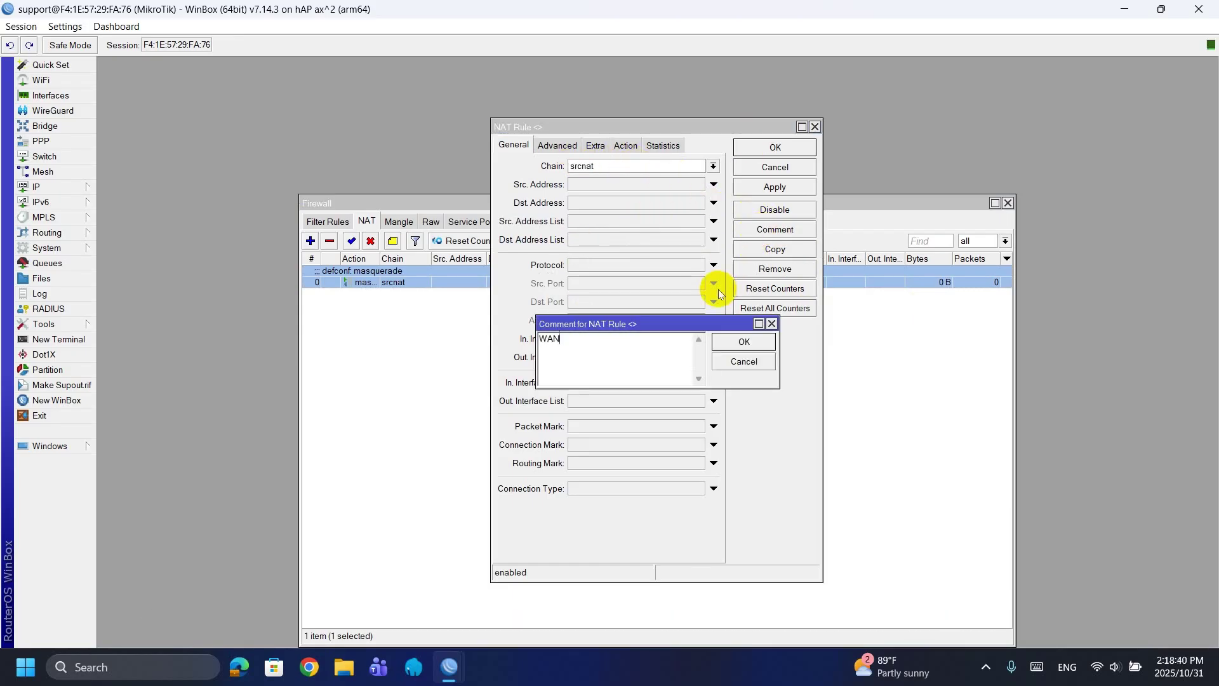
key("Return")
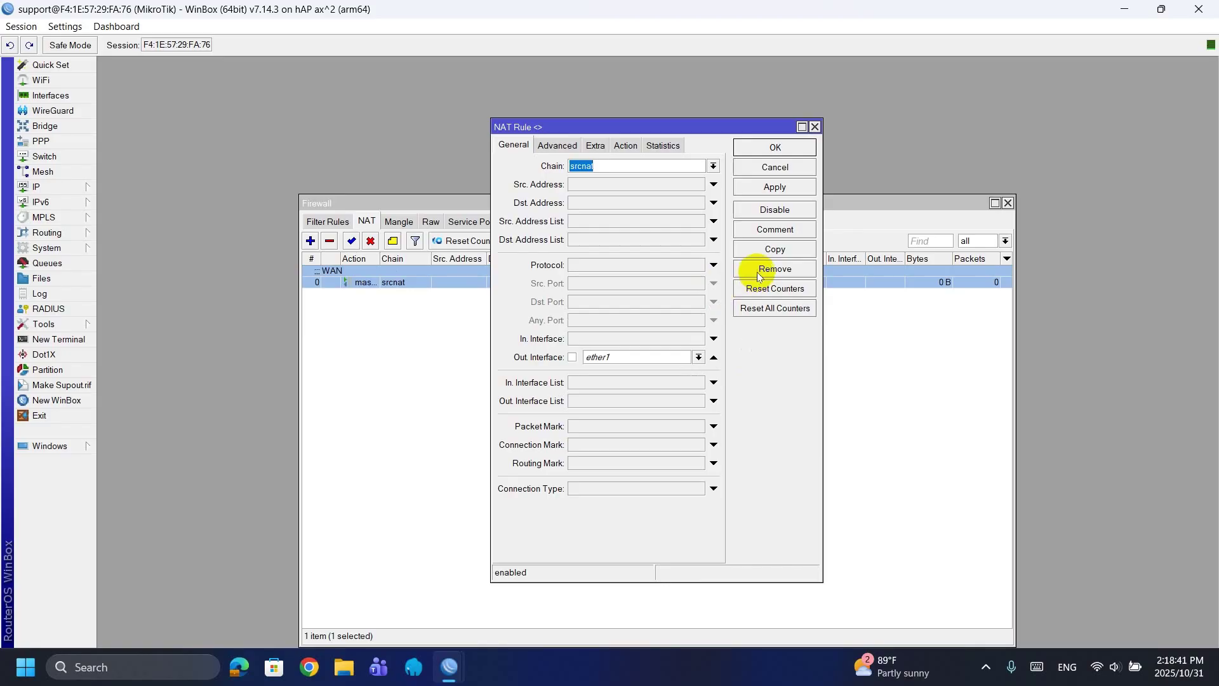
left_click(776, 147)
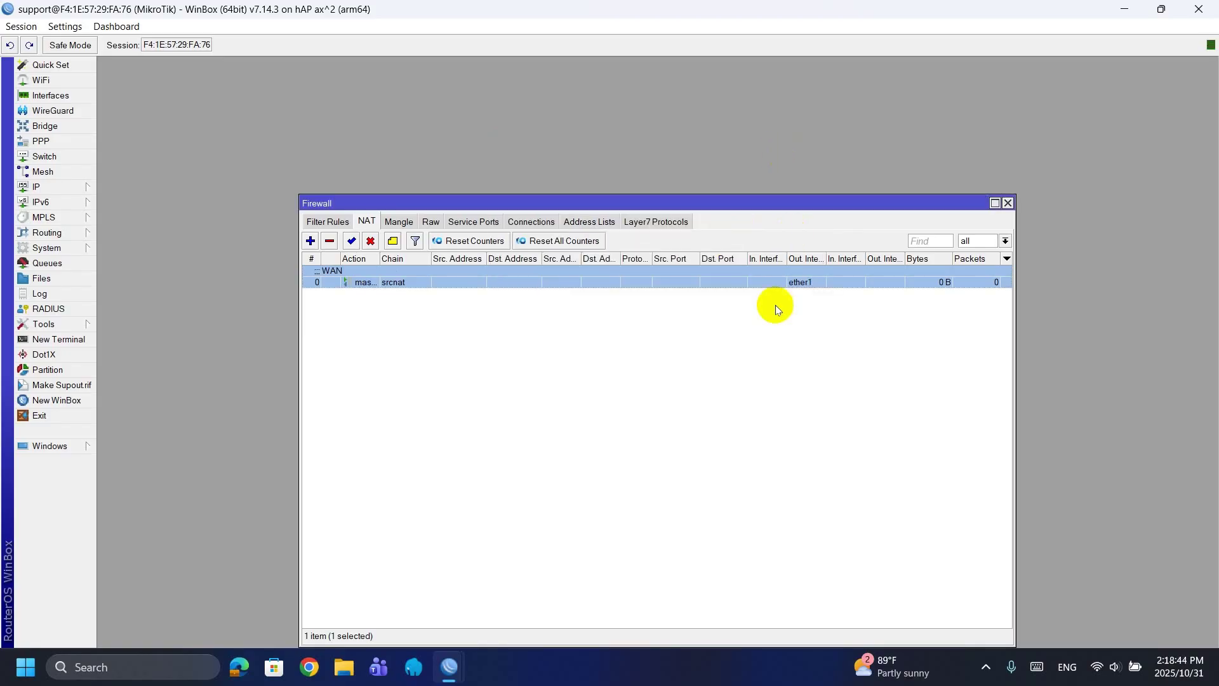
- Examine the default firewall filter rules and the settings of the rule dropping non-DSTNATed WAN traffic, and close the firewall window
left_click(341, 220)
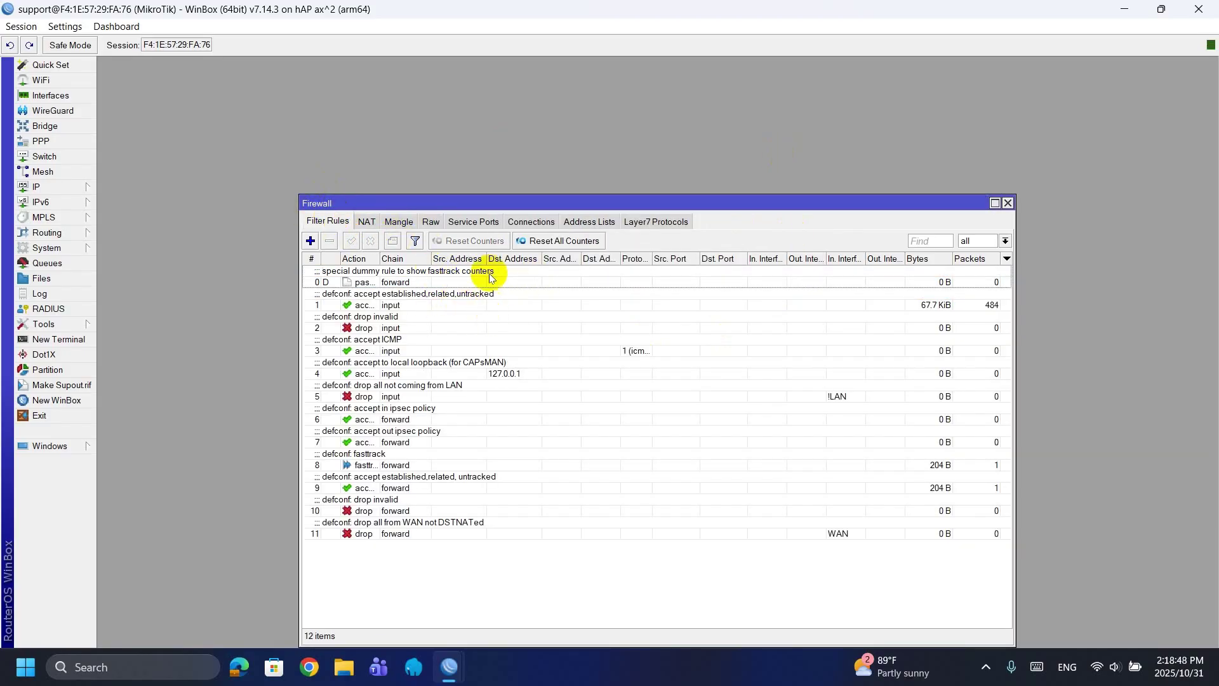
left_click(391, 304)
left_click(413, 327)
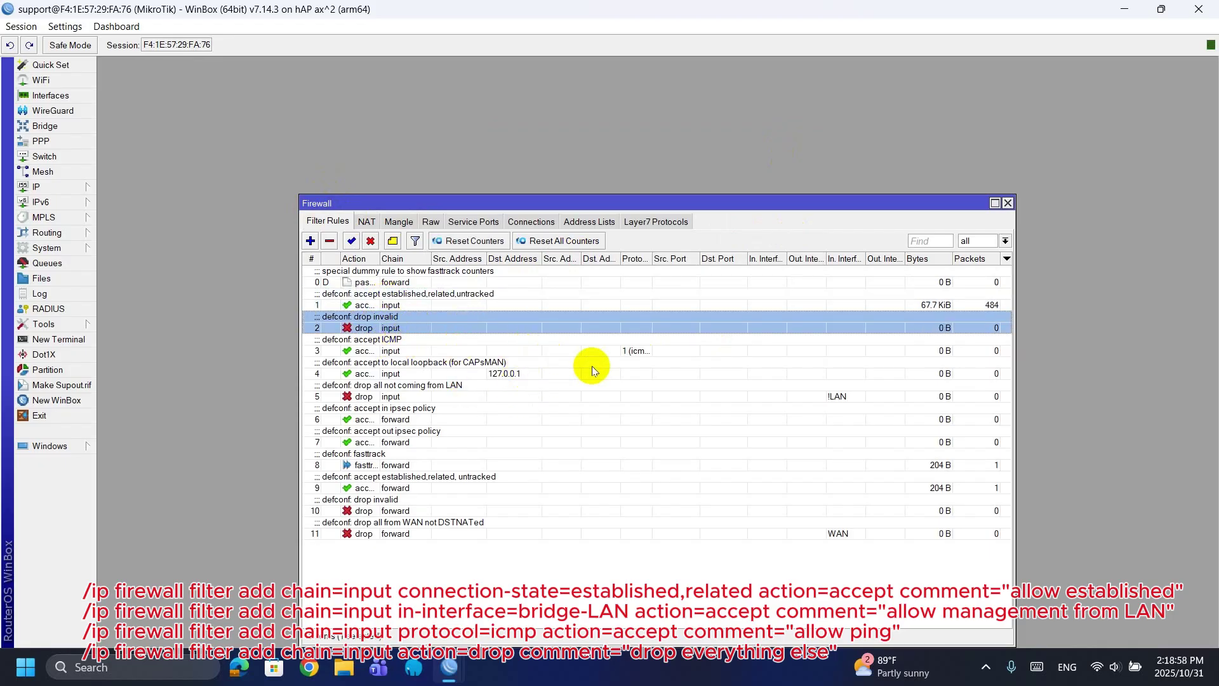
left_click(624, 535)
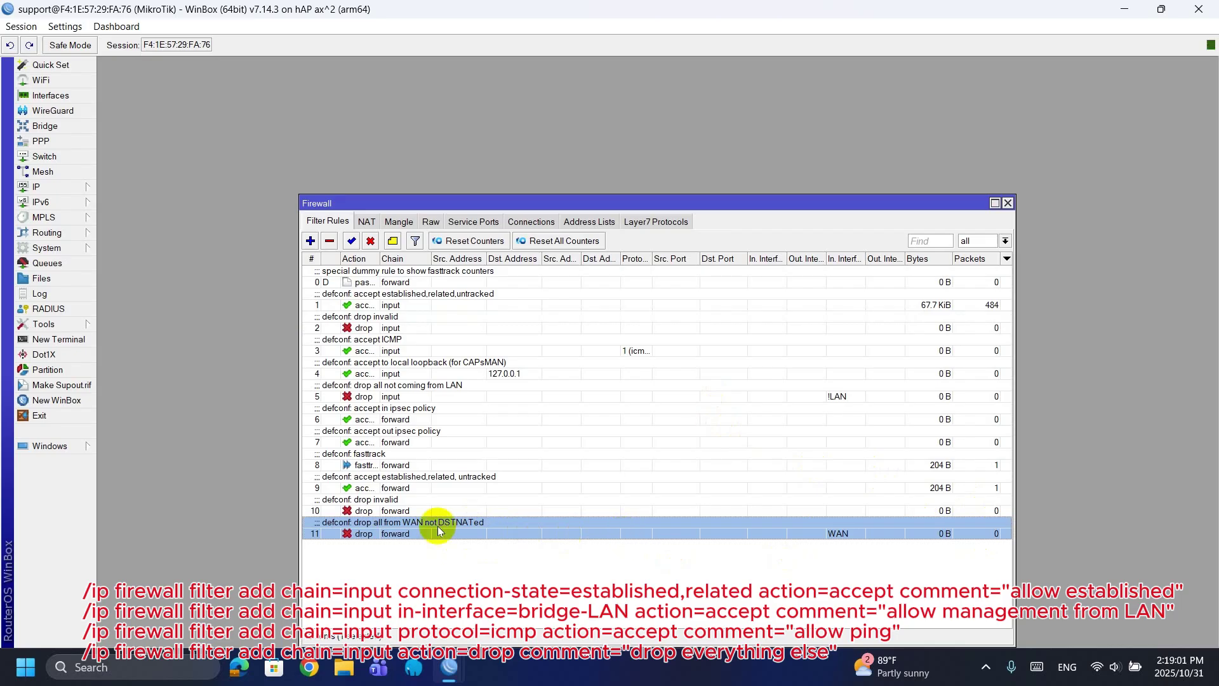
double_click(394, 532)
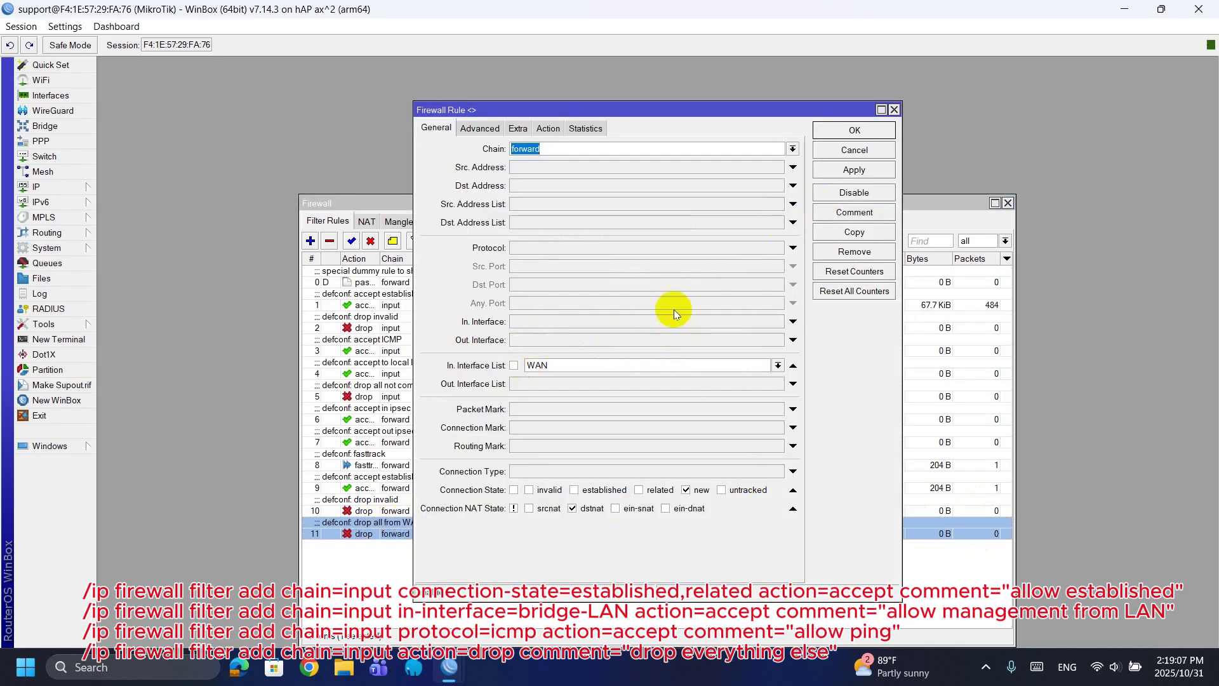
left_click(893, 110)
left_click(894, 110)
left_click(1008, 203)
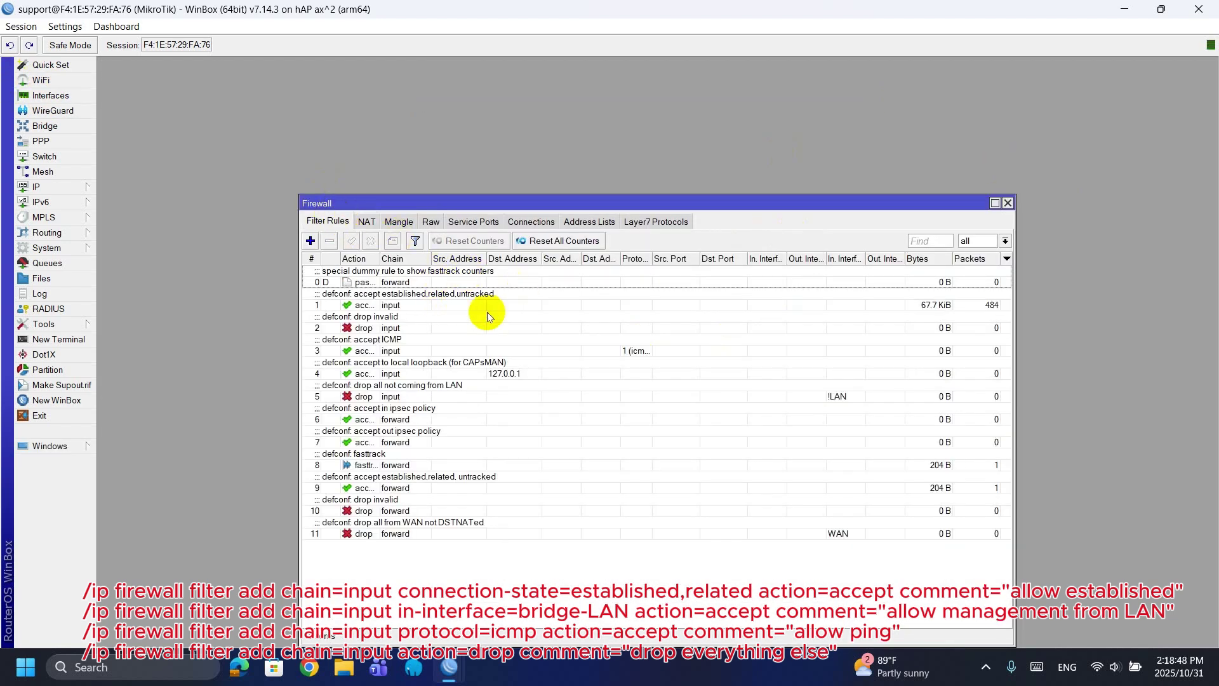
- Review the default input-chain filter rules and the general settings of the last forward-chain drop rule
left_click(387, 305)
left_click(413, 323)
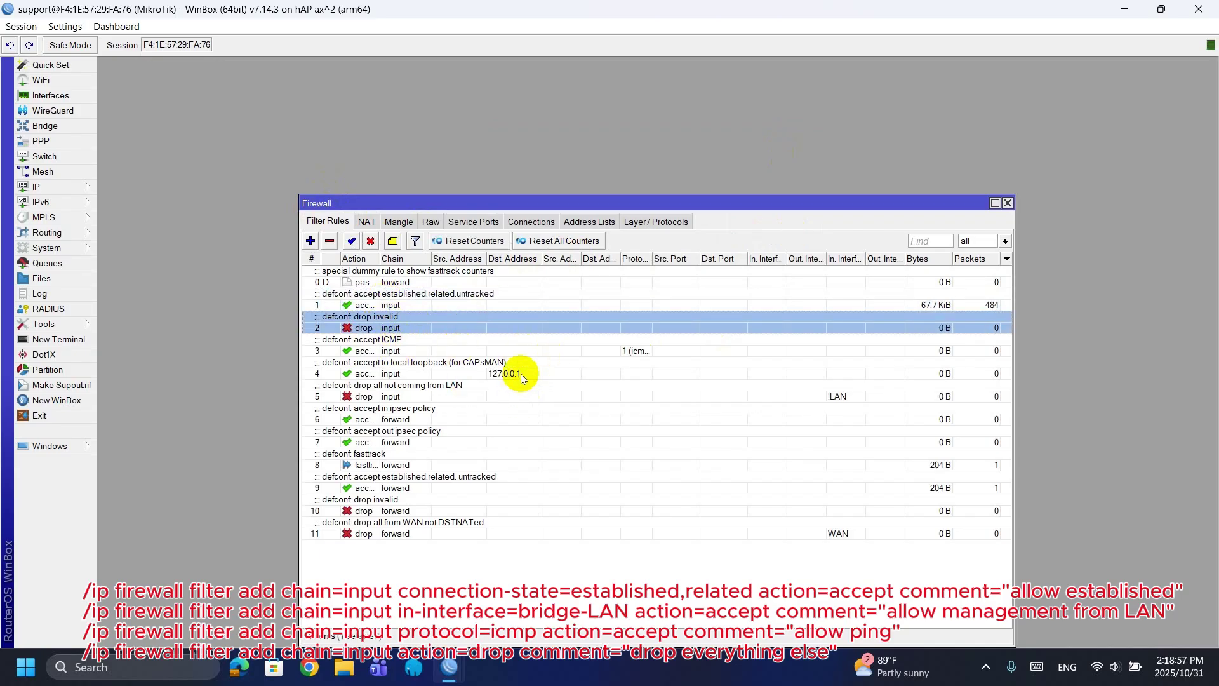
left_click(482, 533)
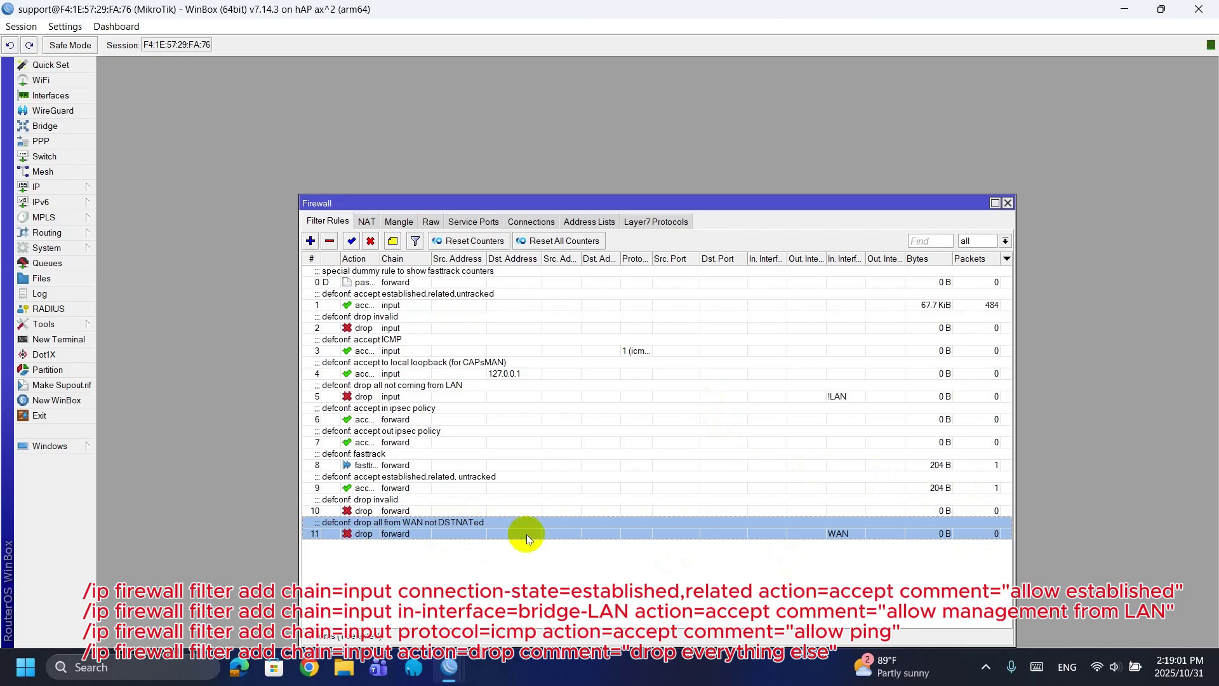
double_click(421, 524)
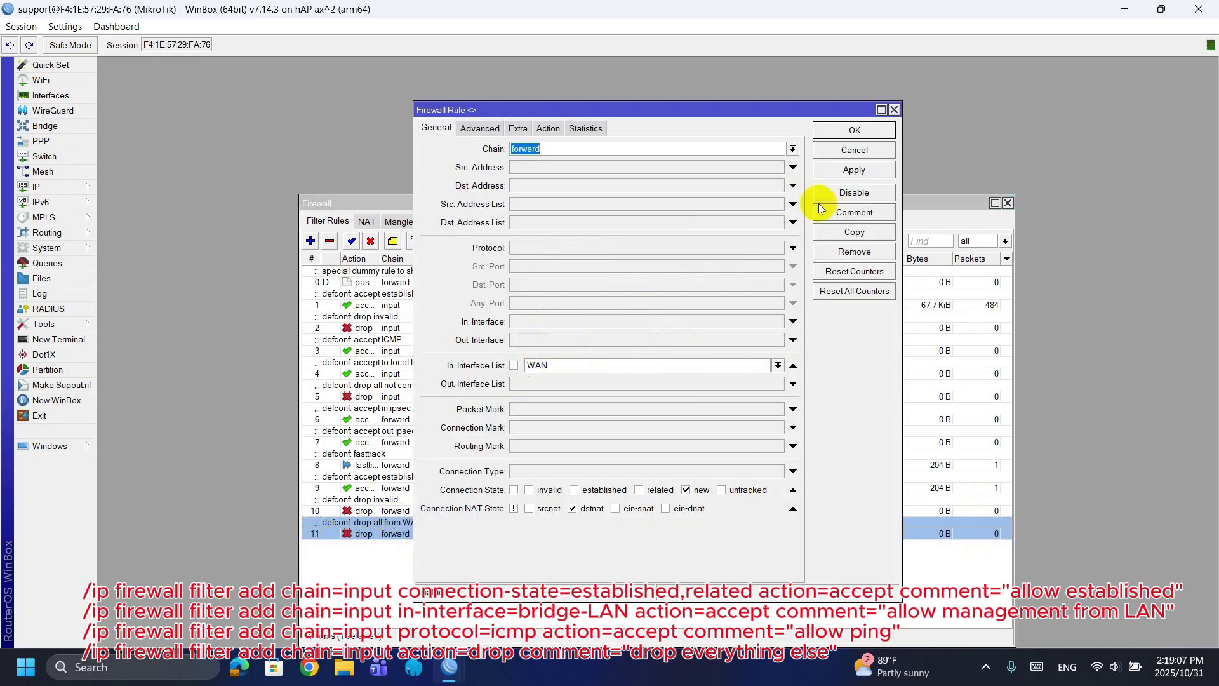
left_click(856, 130)
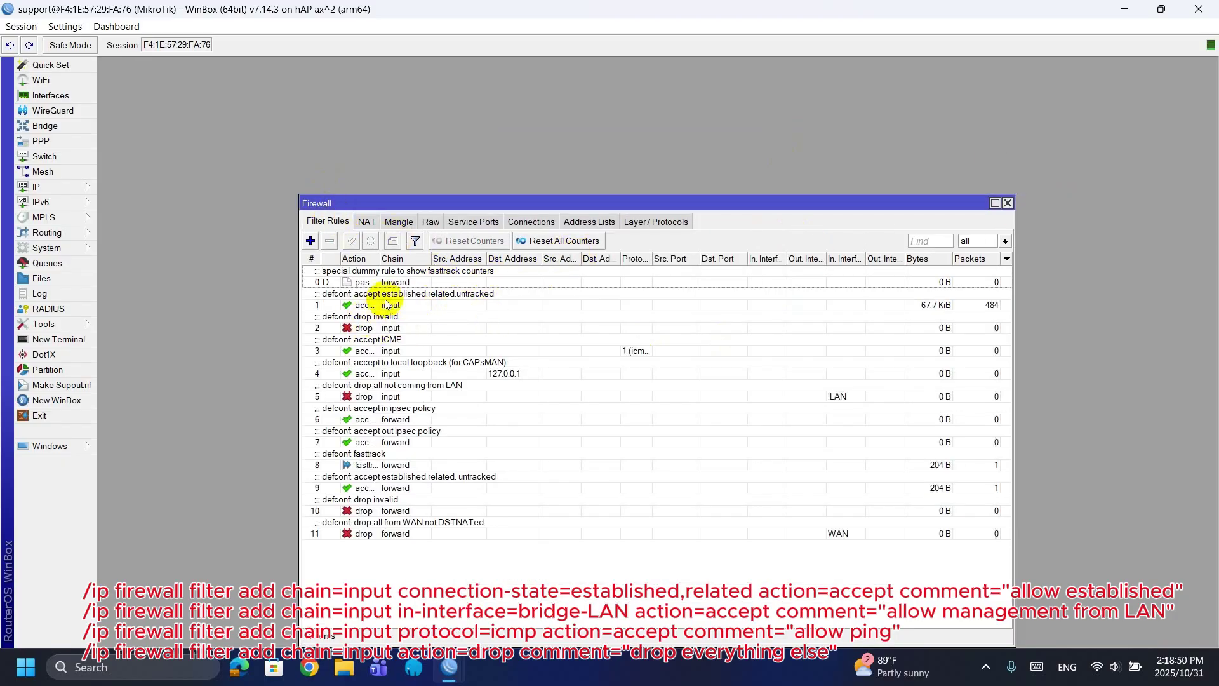
left_click_drag(386, 305, 412, 330)
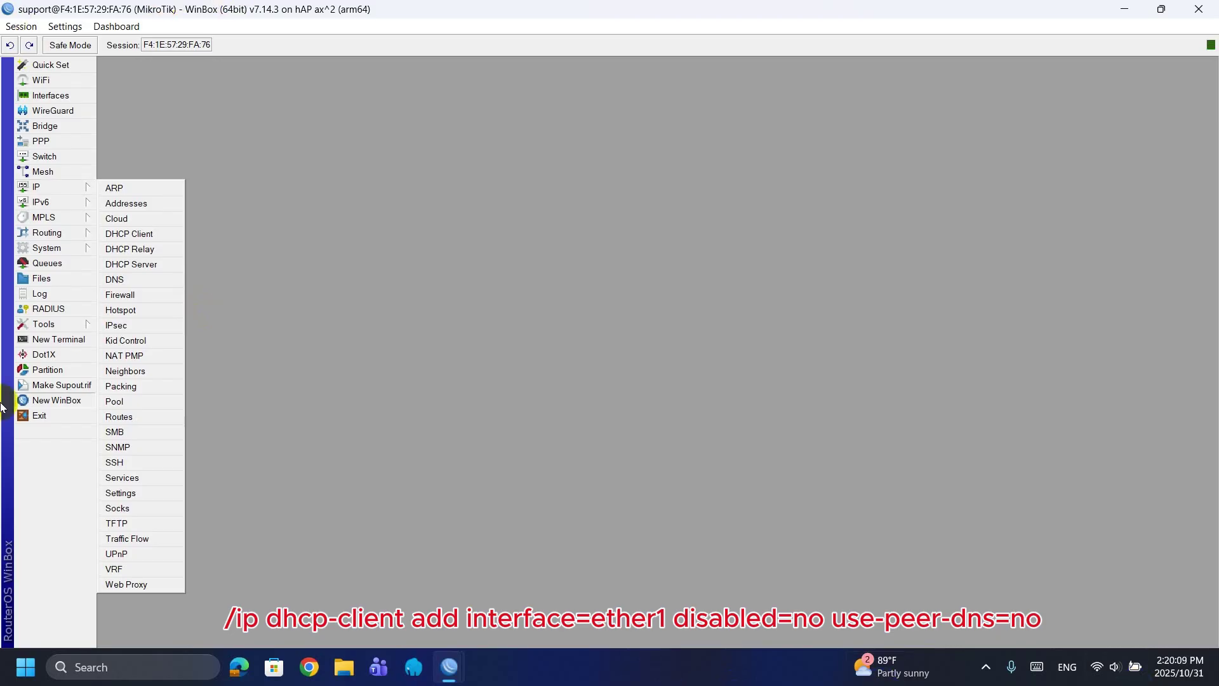
- Open the ether1 DHCP client entry for editing
mouse_move(35, 186)
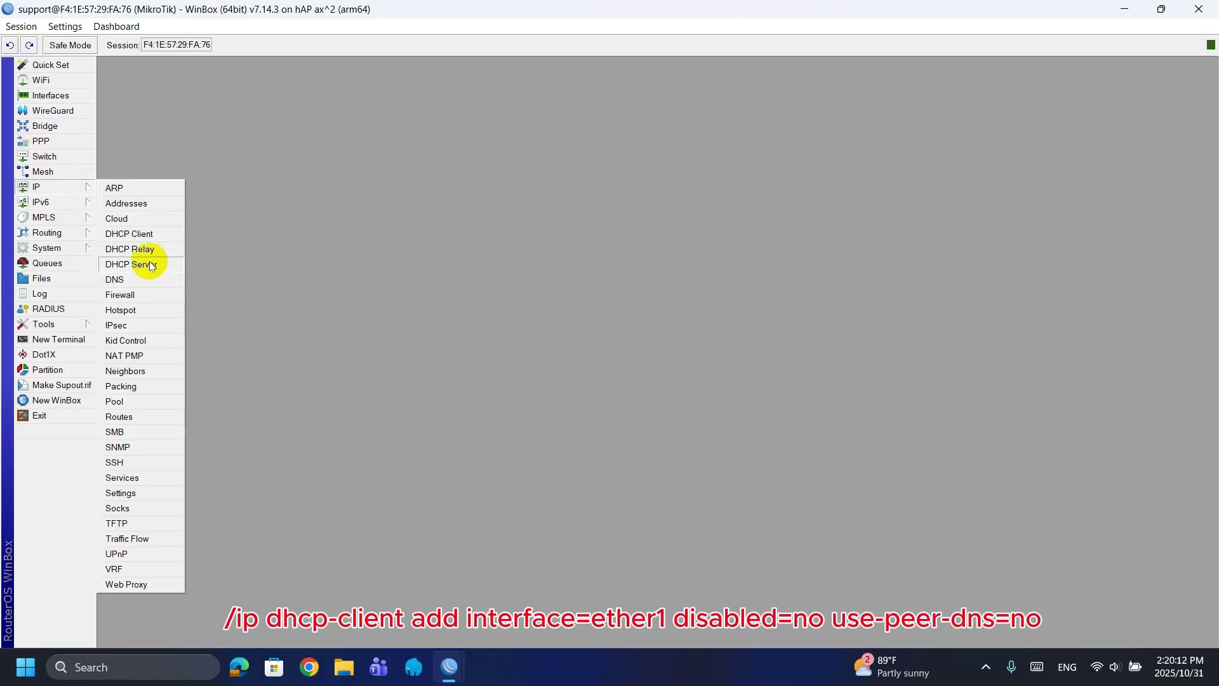
left_click(131, 233)
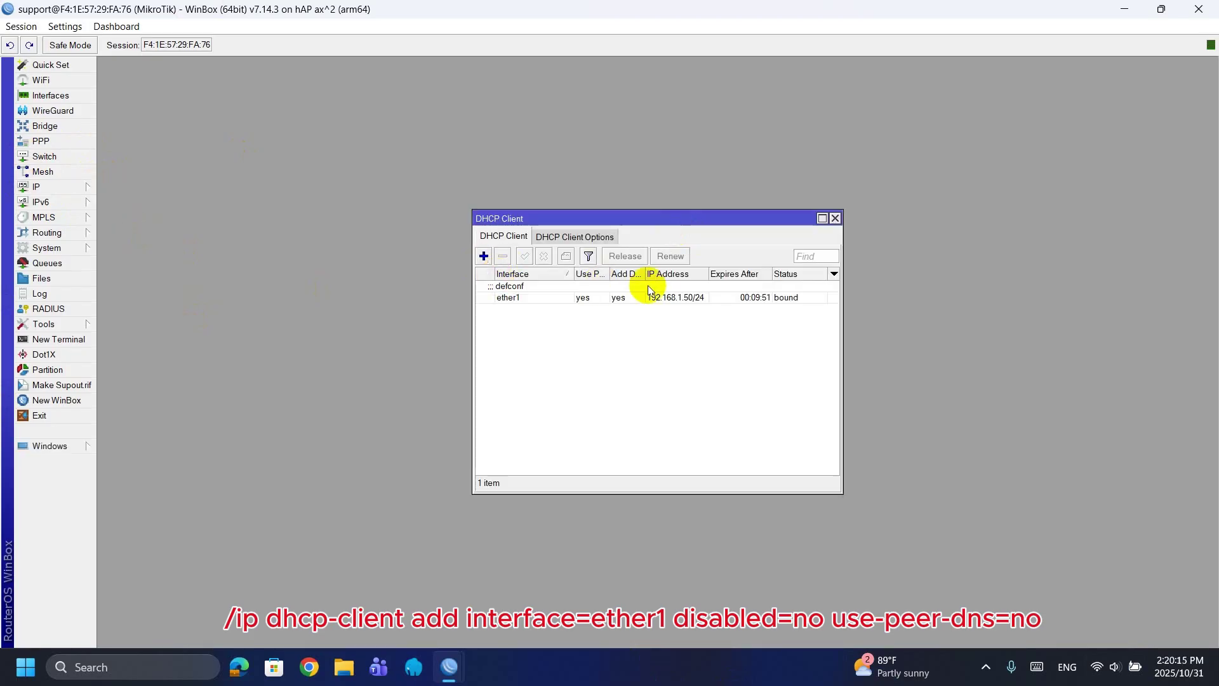
left_click(804, 297)
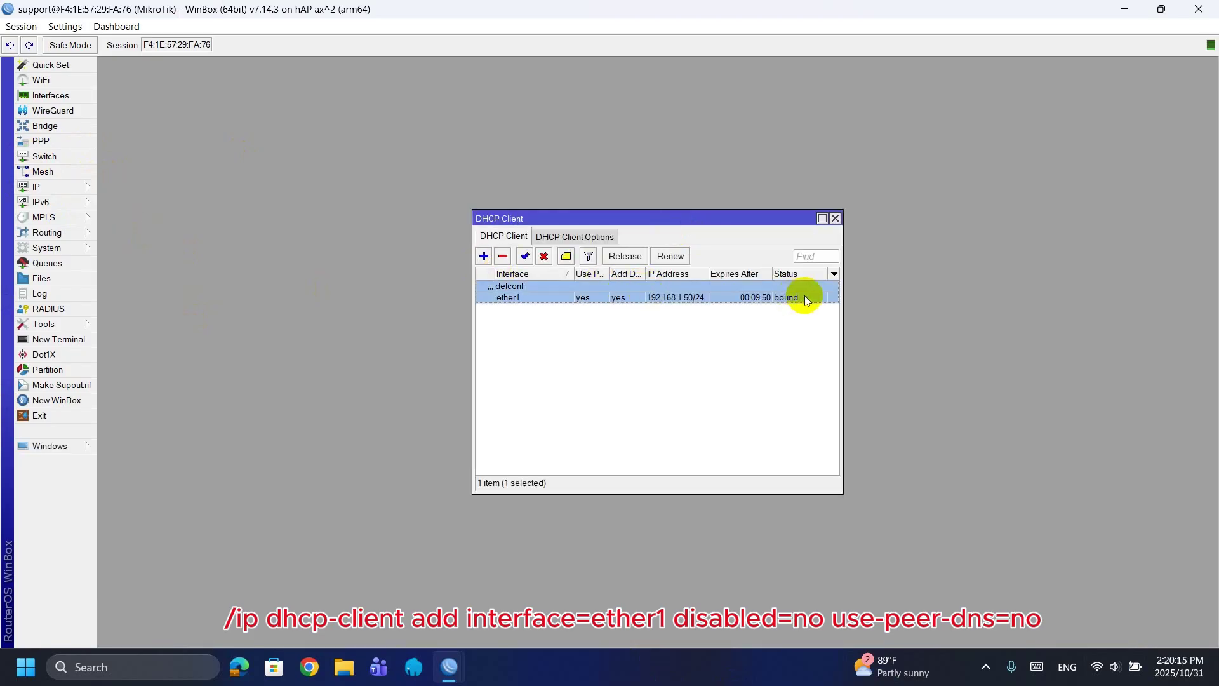
double_click(691, 291)
- Replace the ether1 DHCP client's comment with ISP-WAN-Internet and save the entry
left_click(771, 339)
key("BackSpace")
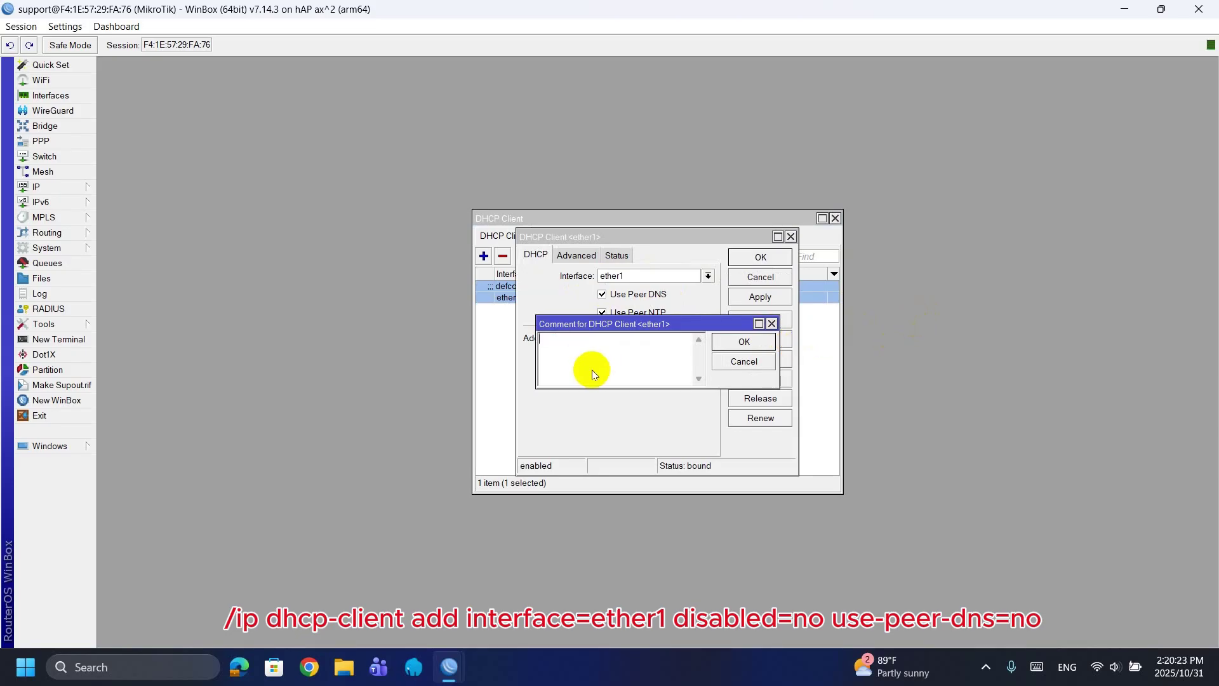
type("ISP")
type("-Inte")
key("BackSpace")
key("BackSpace")
key("BackSpace")
type("WAN-Internet")
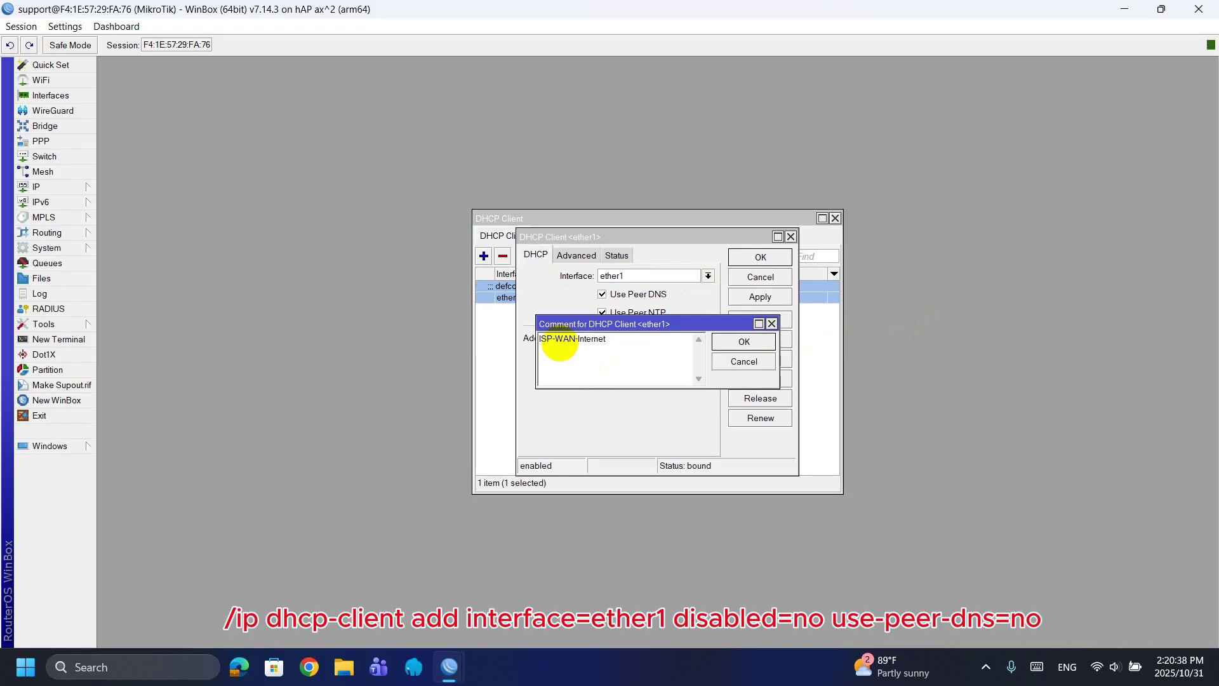
key("Return")
left_click(740, 257)
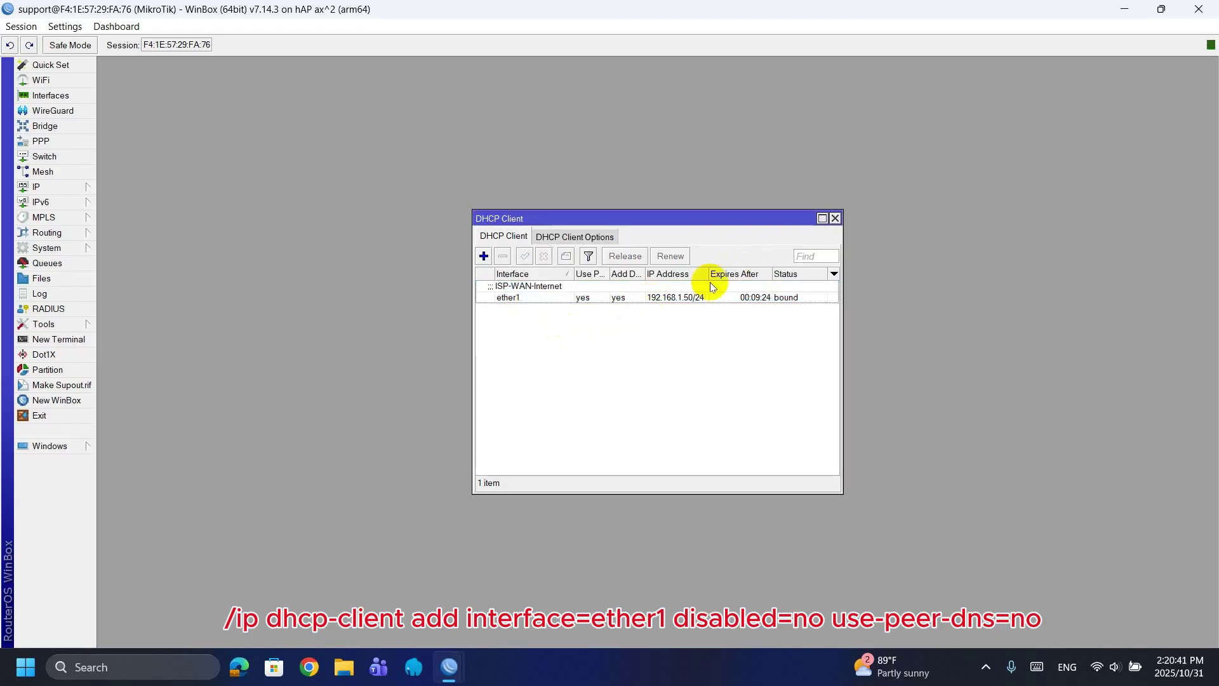
- Check the DHCP client options, close the DHCP client window and view the DHCP relay list
left_click(589, 241)
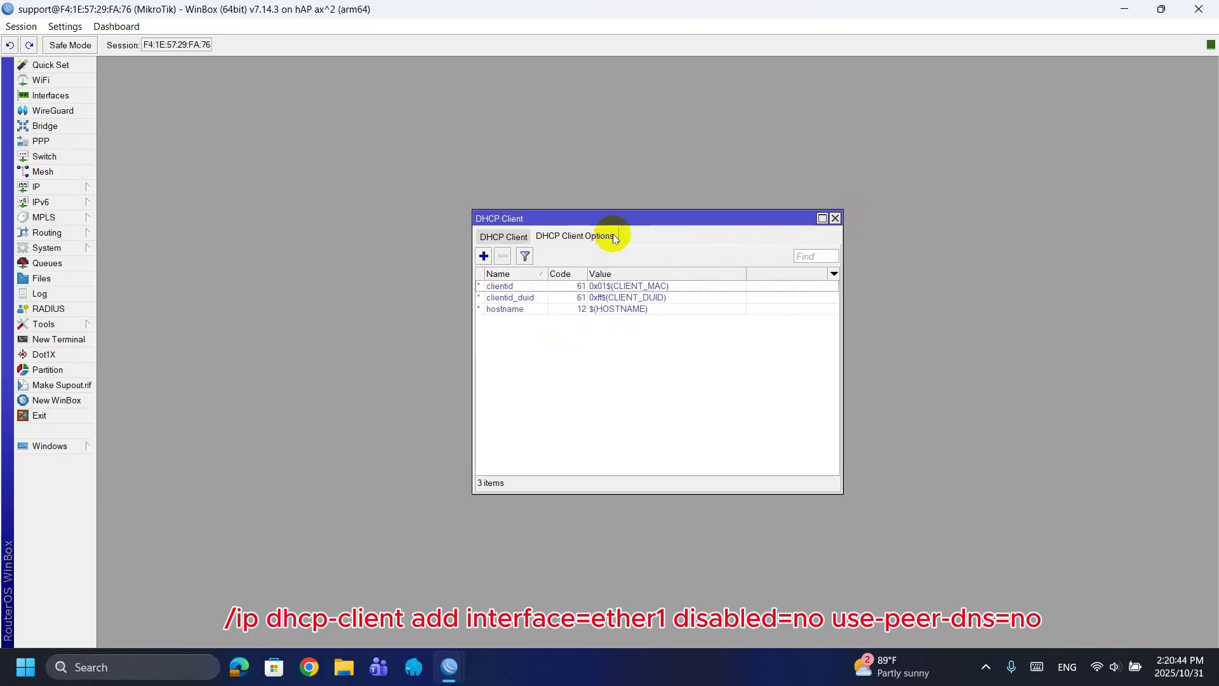
left_click(835, 218)
left_click(54, 185)
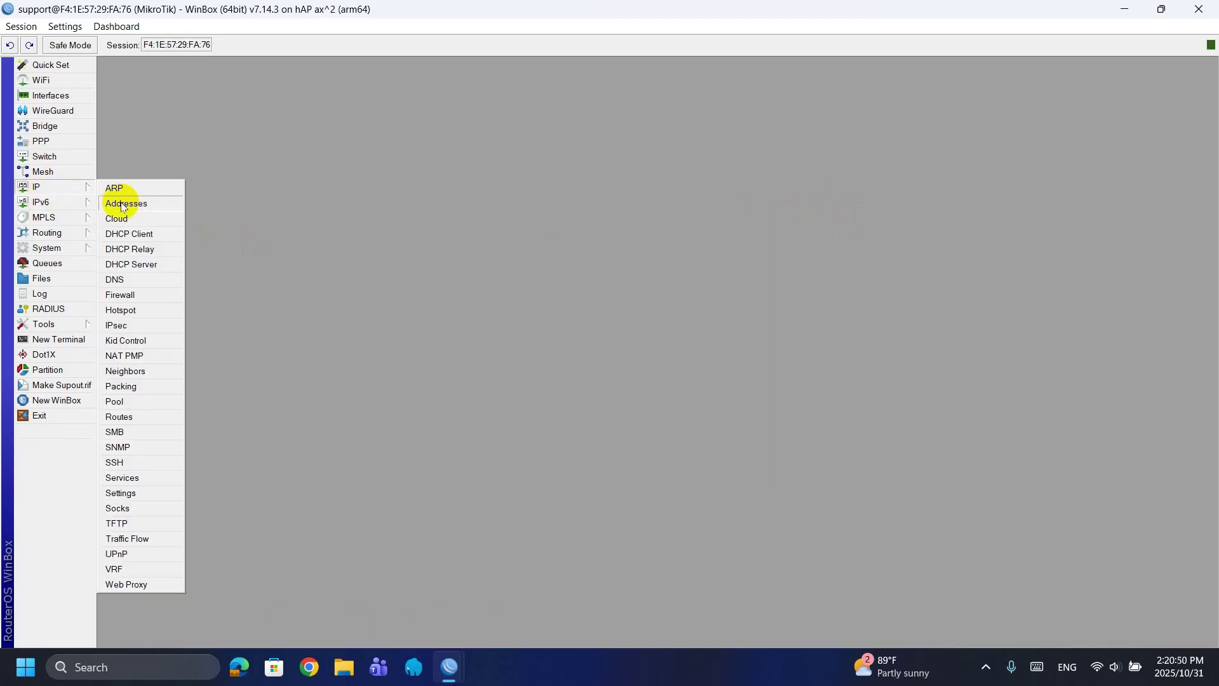
left_click(129, 249)
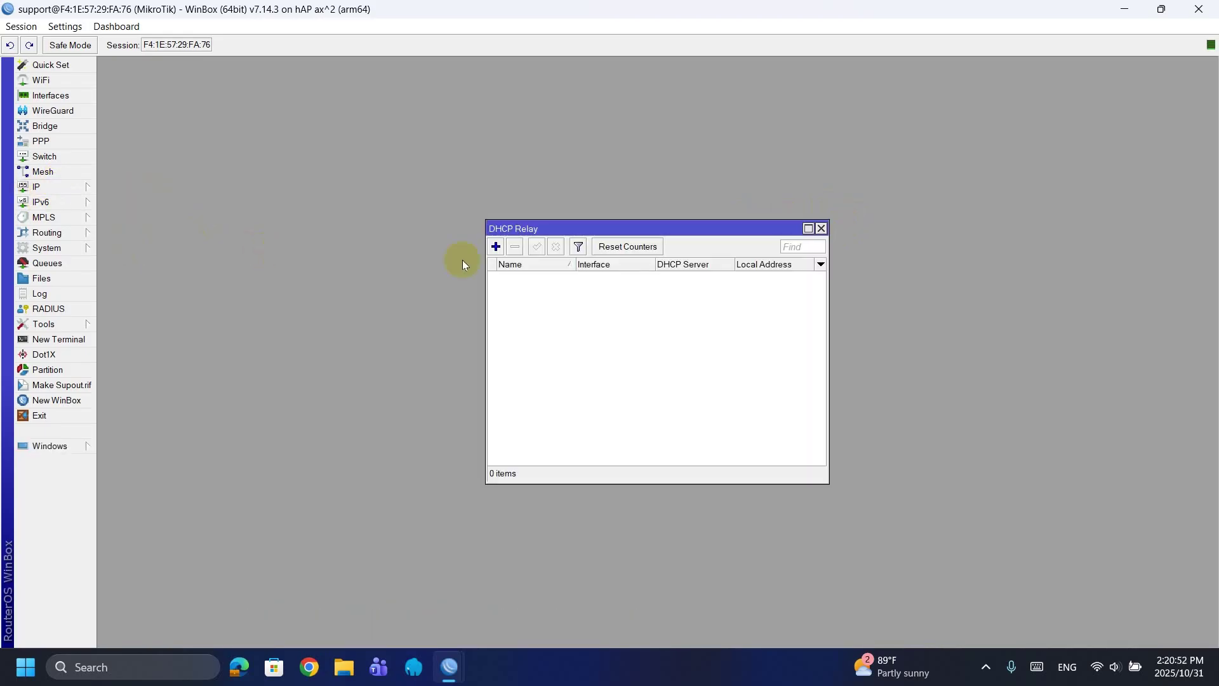
- Test internet connectivity from a new router terminal with the command ping 8.8.8.8
left_click(58, 339)
type("ping 8.8.")
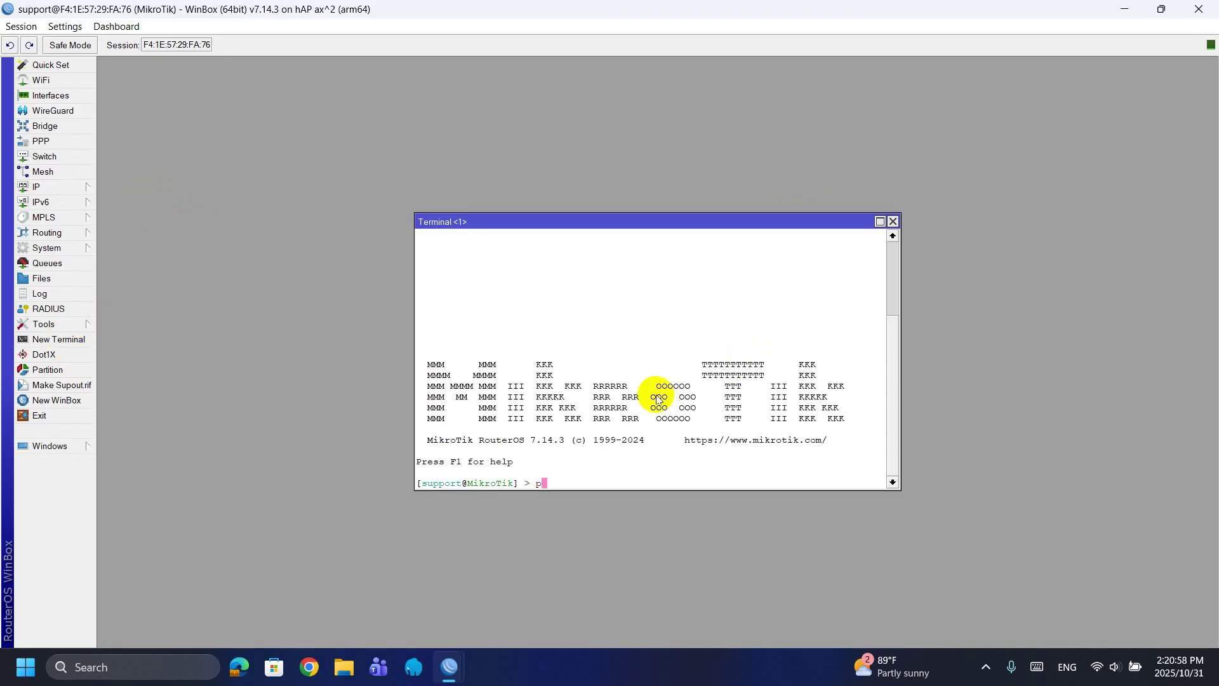
type("8.8")
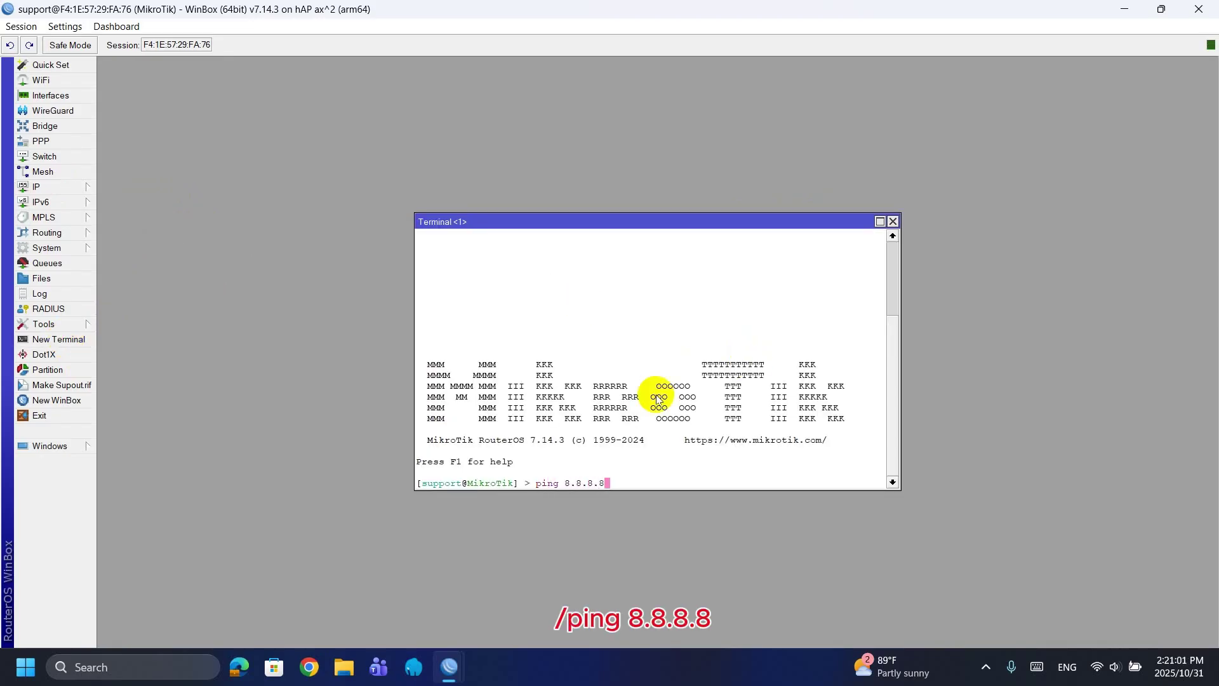
key("Return")
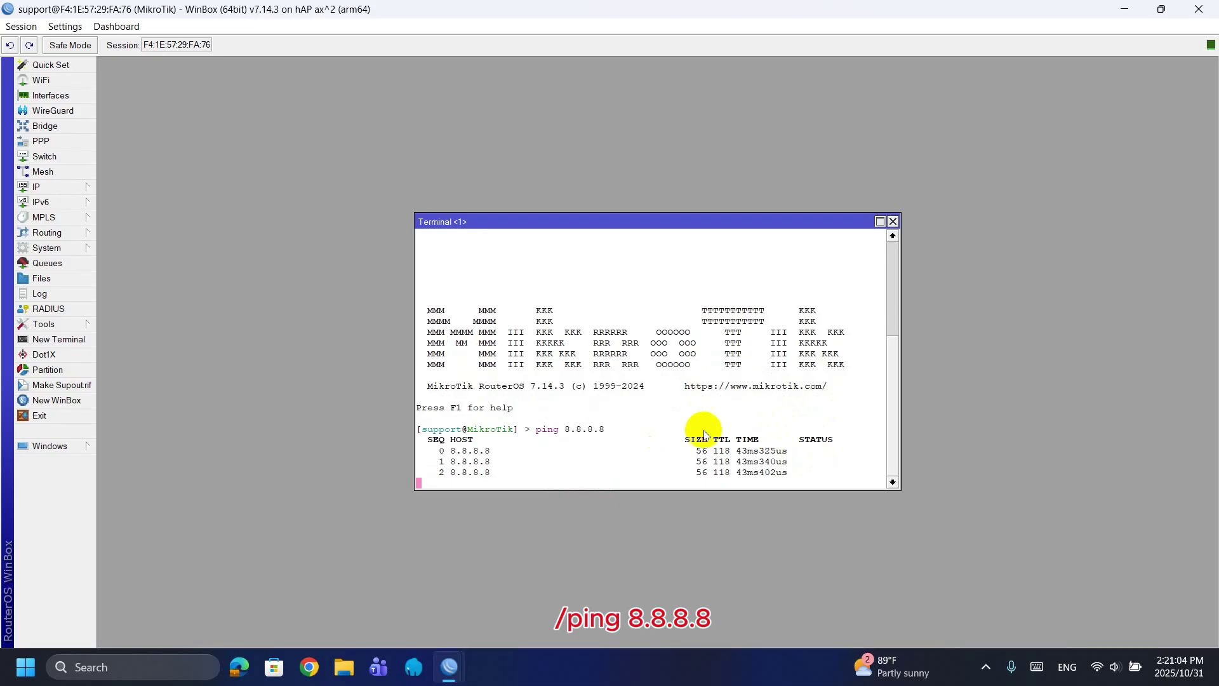
- Set the outgoing interface of the firewall filter rule dropping non-DSTNATed WAN traffic to ether1, save it and close the firewall window
left_click(48, 247)
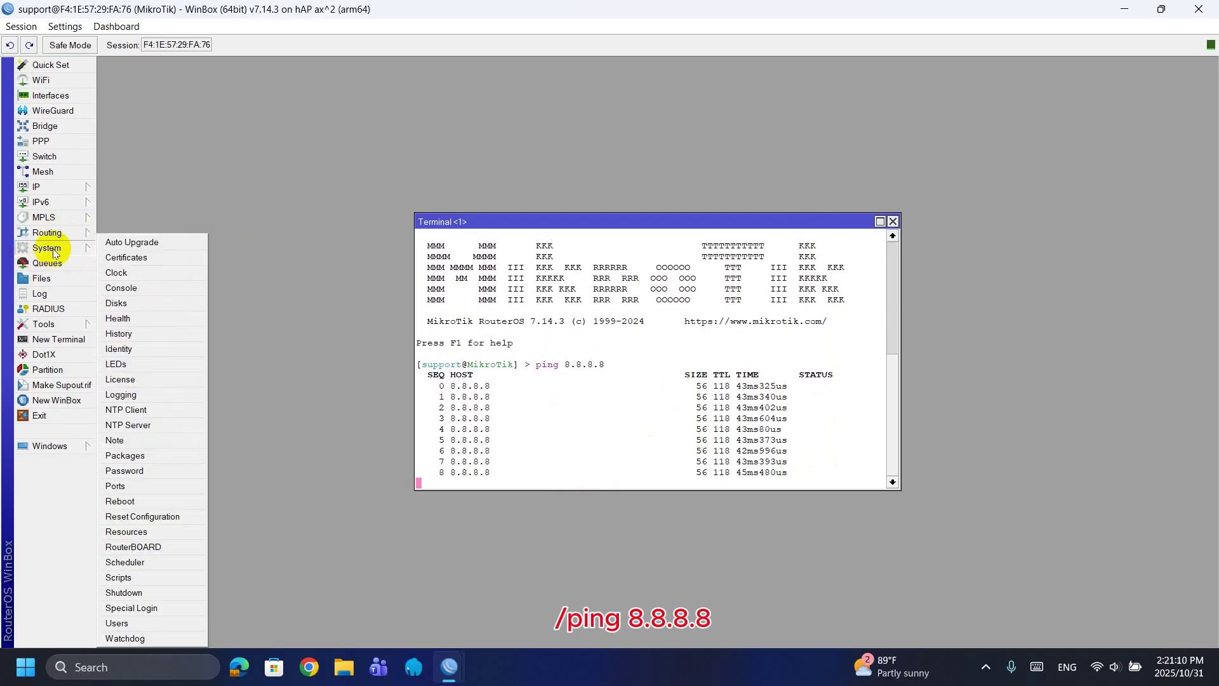
left_click(57, 192)
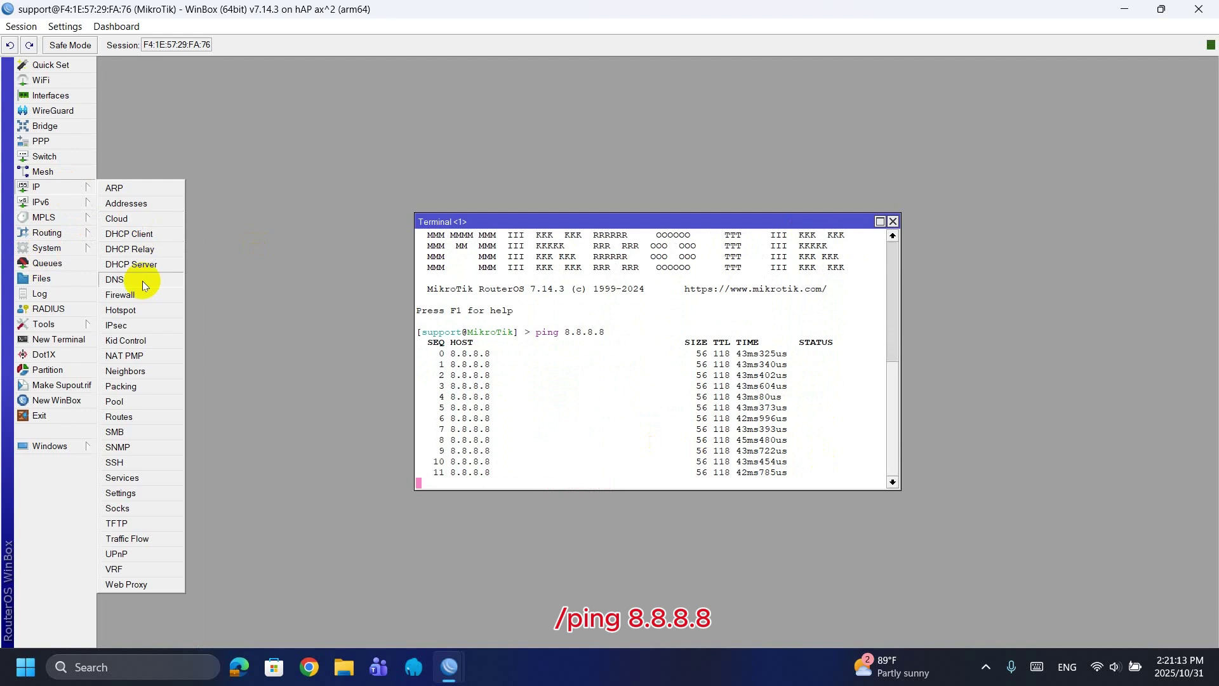
left_click(136, 297)
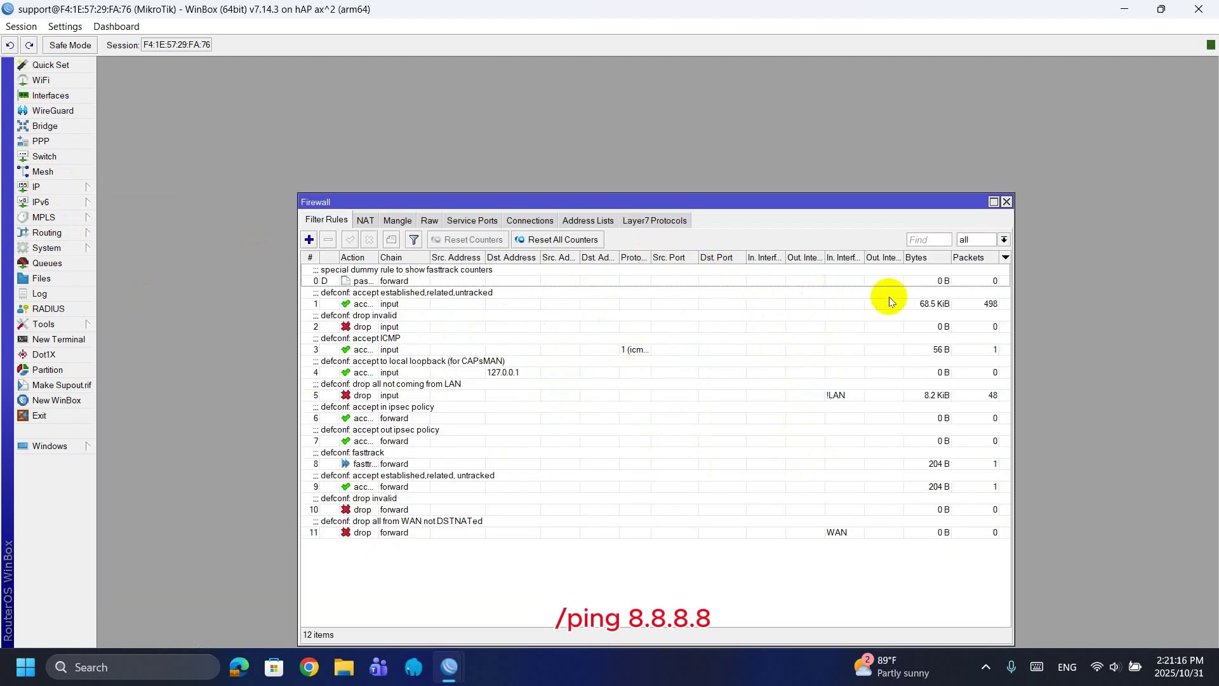
double_click(683, 534)
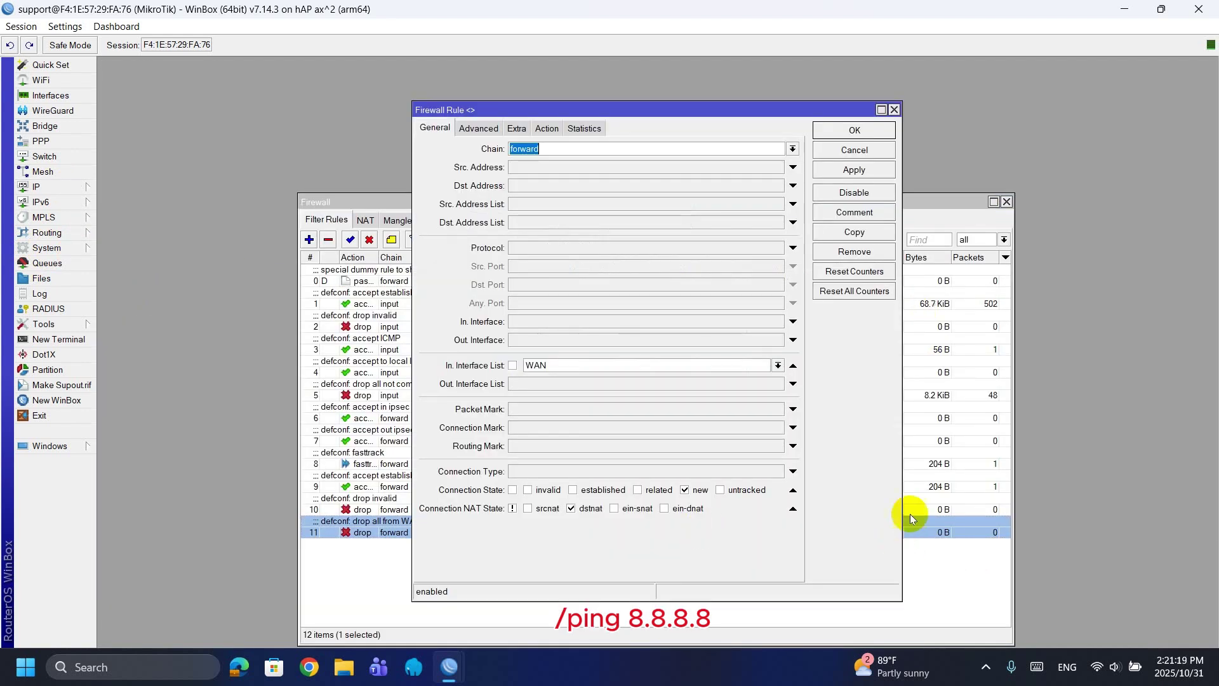
left_click(581, 360)
left_click(581, 343)
left_click(581, 344)
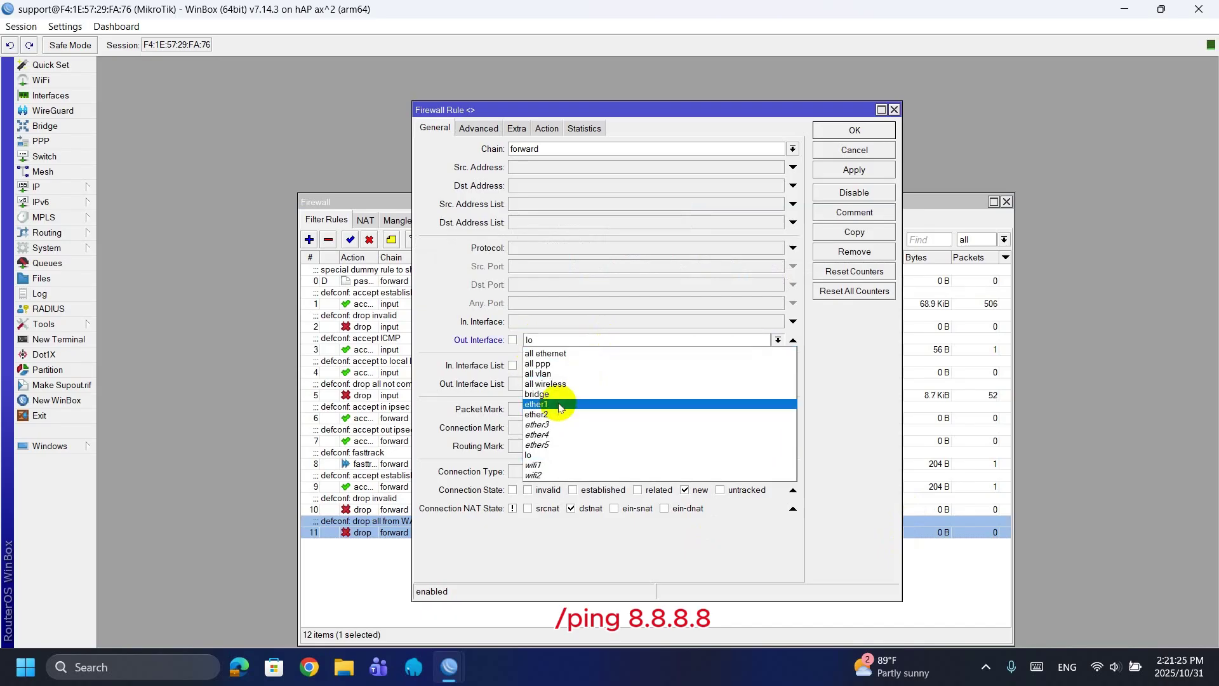
left_click(537, 404)
left_click(854, 130)
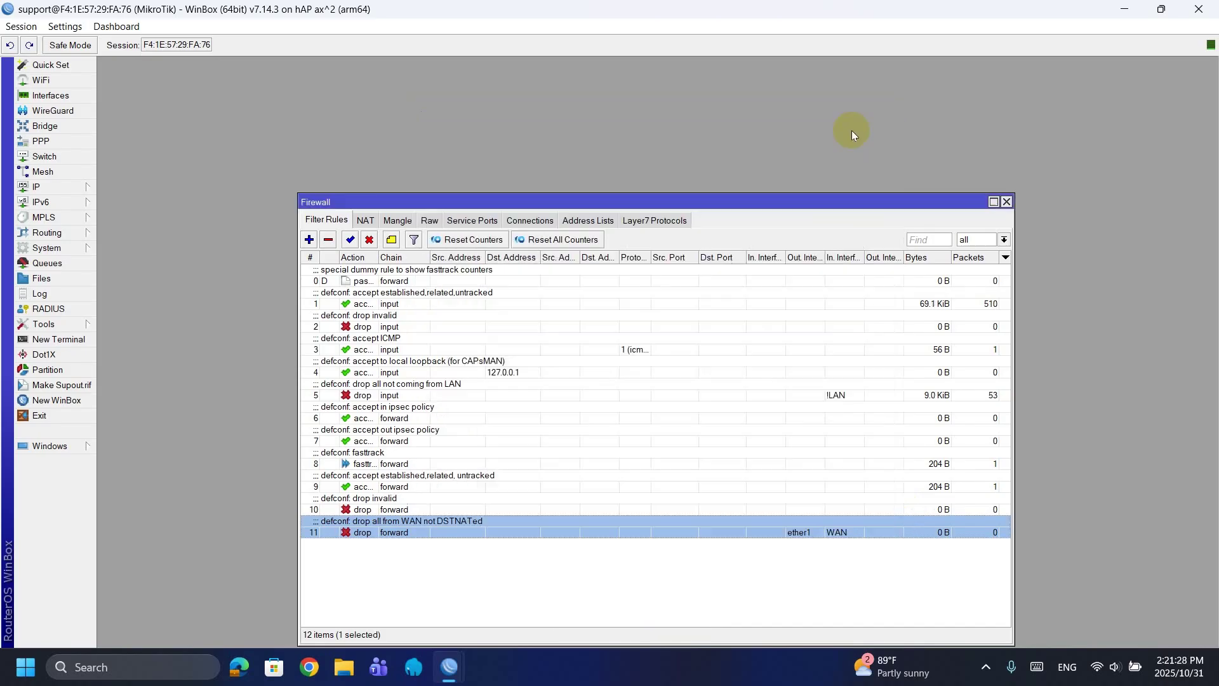
left_click(1006, 202)
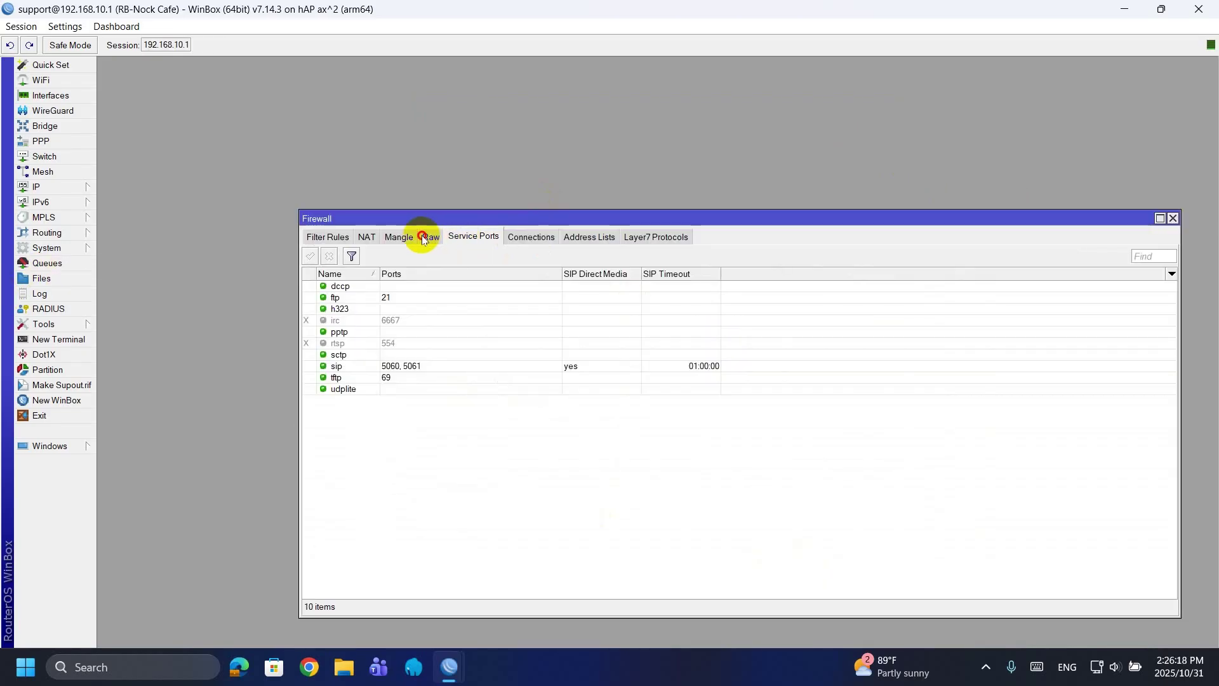
- View the firewall's raw rules and the device in the IP neighbor list, closing both windows
left_click(431, 236)
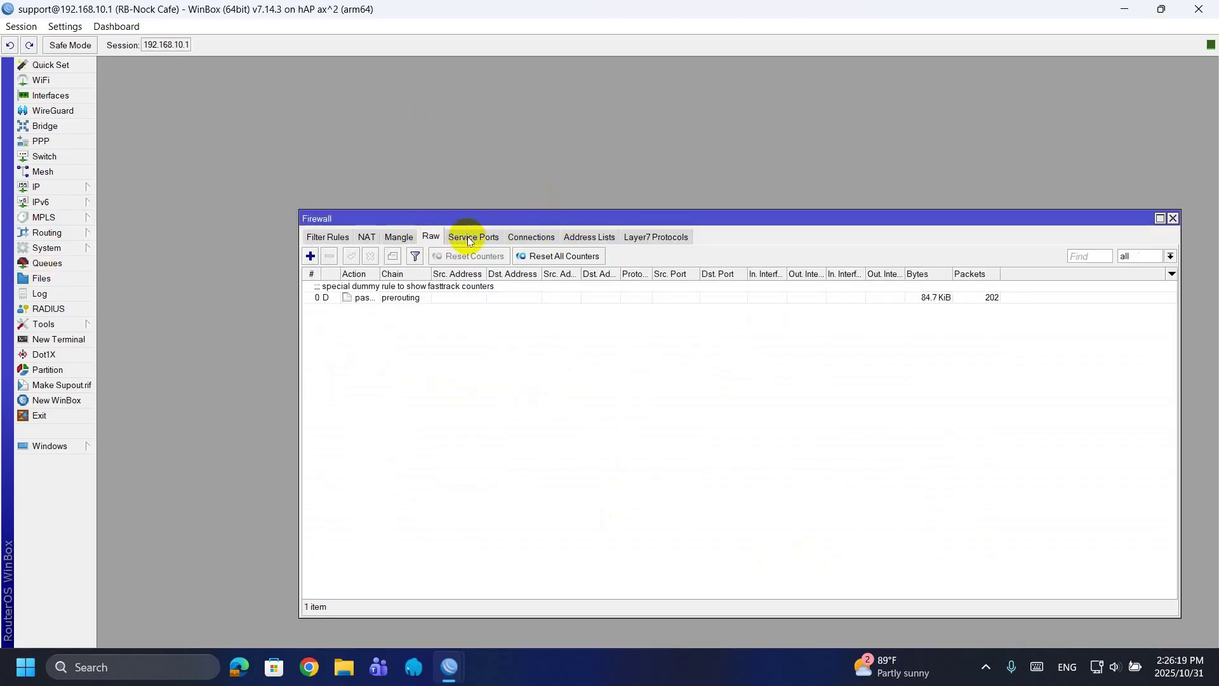
left_click(1173, 218)
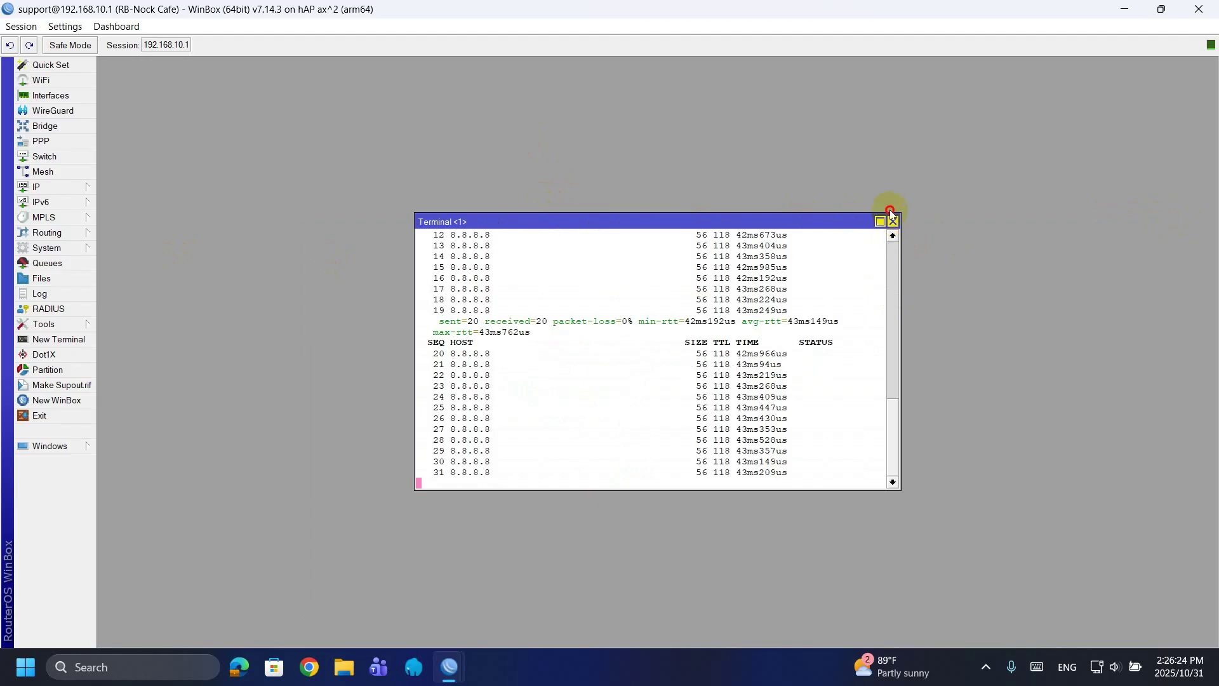
left_click(38, 188)
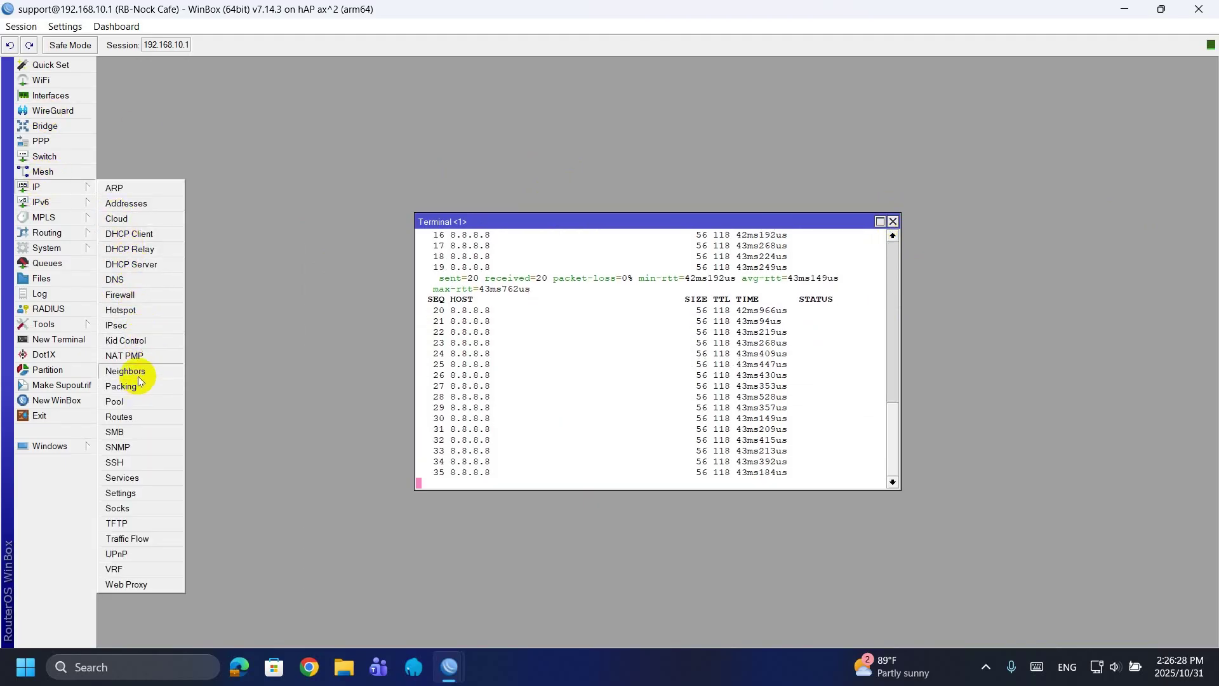
left_click(190, 356)
left_click(476, 278)
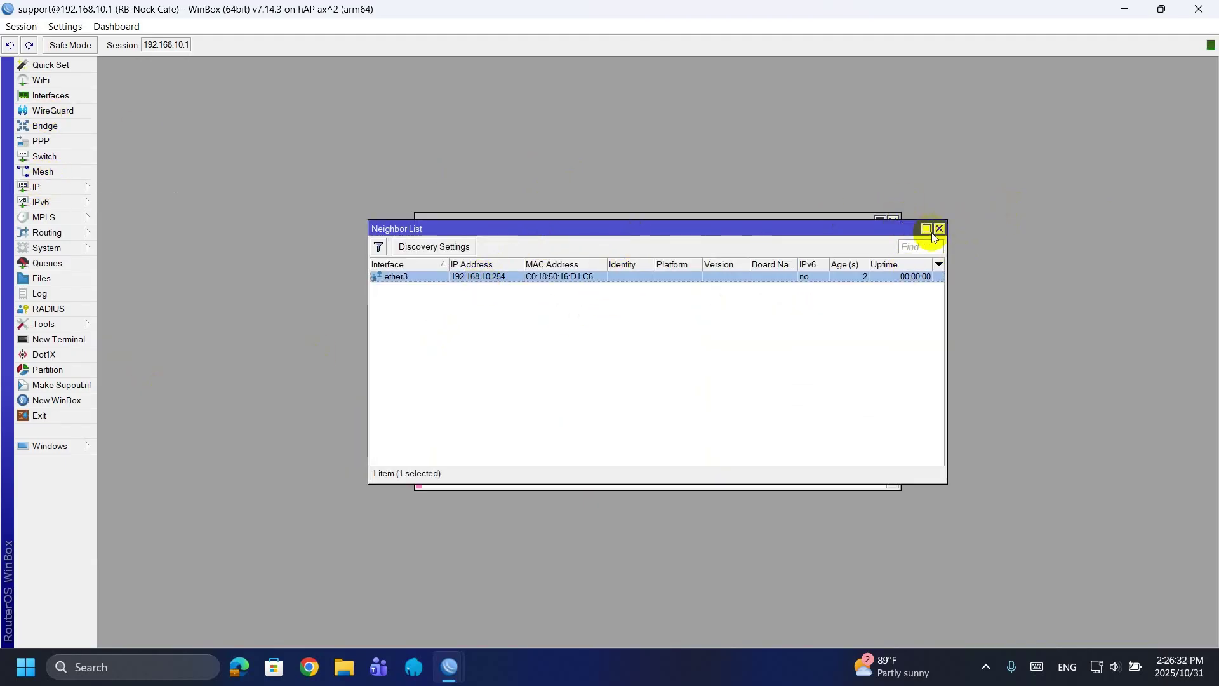
left_click(938, 228)
- Inspect the DHCP server's leases with the active host name column widened, check its options, and close the DHCP server and terminal windows
left_click(38, 186)
left_click(127, 263)
left_click(398, 240)
left_click(579, 287)
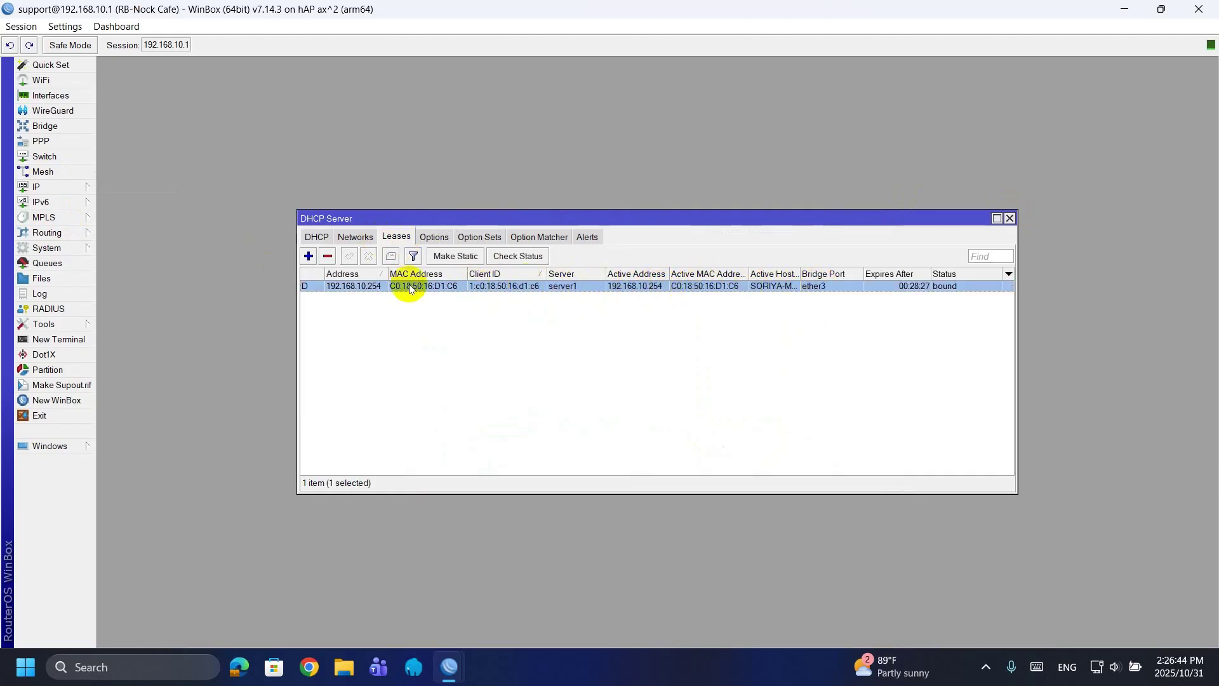
double_click(799, 273)
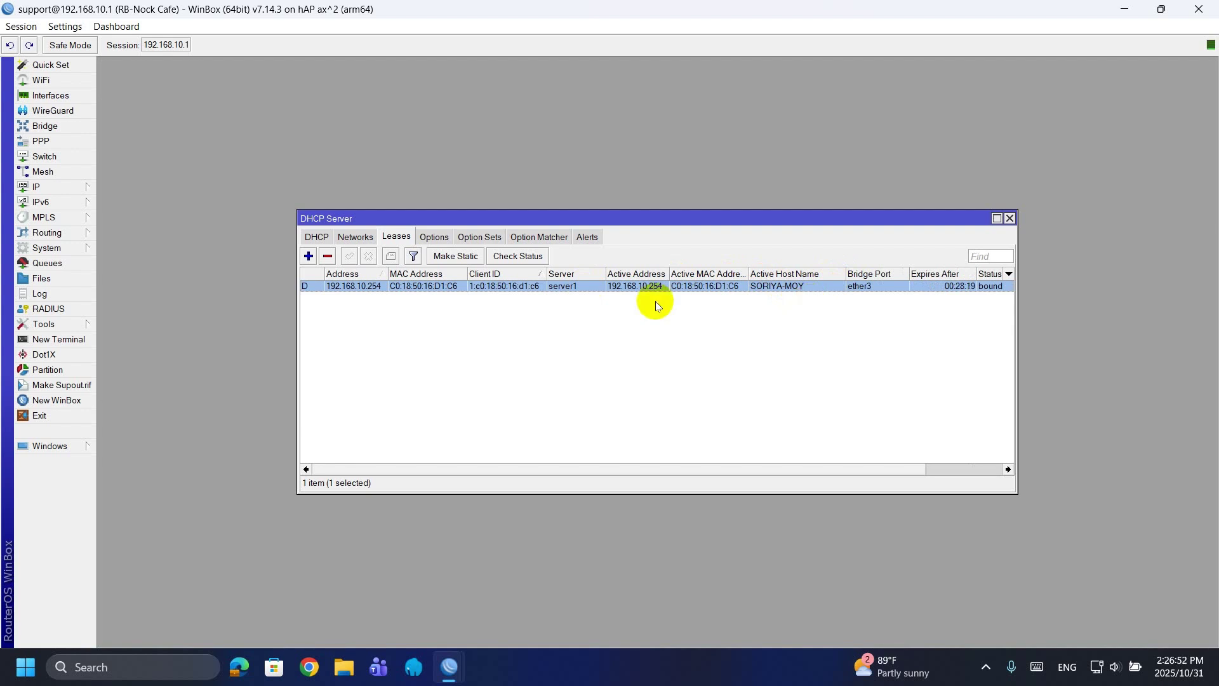
left_click(434, 237)
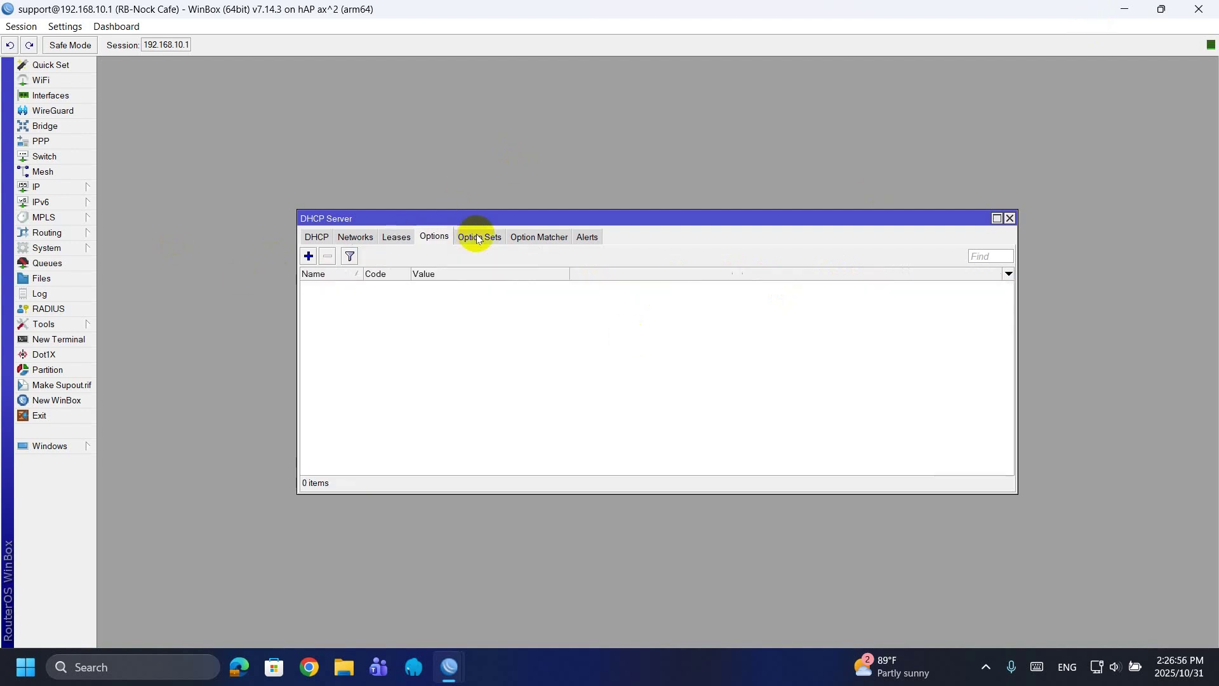
left_click(1010, 217)
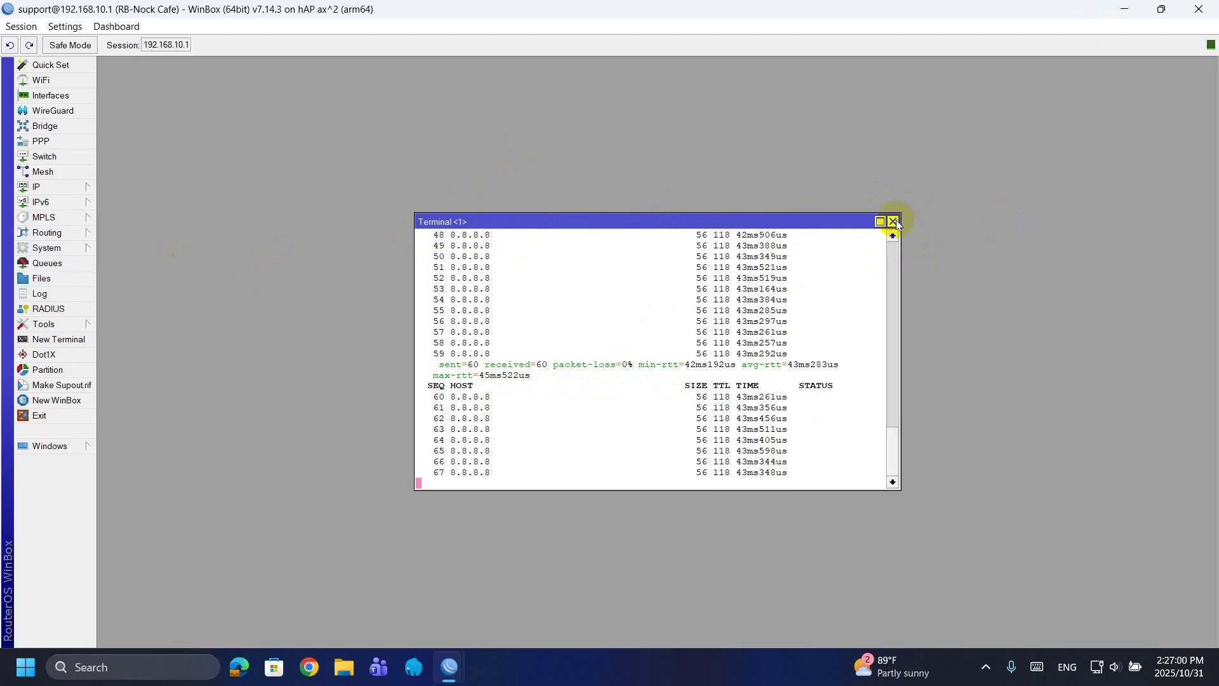
left_click(895, 218)
- Check the router's packages for updates on the stable channel and start downloading and installing version 7.20.2
left_click(45, 248)
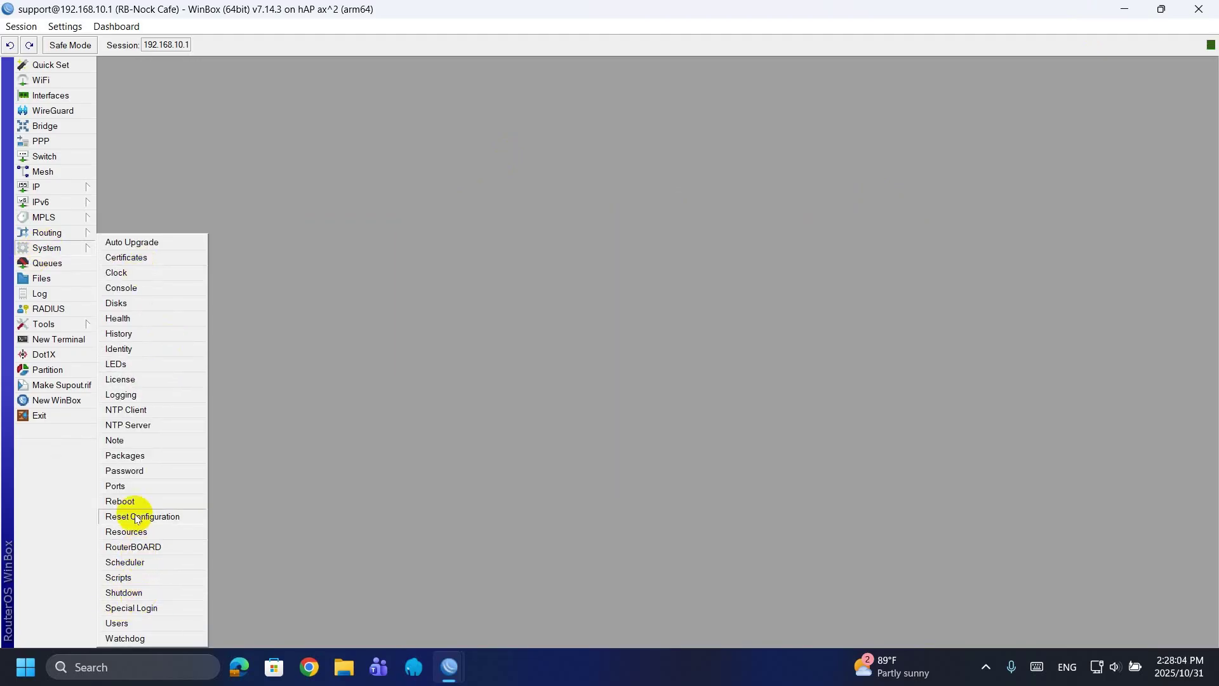
left_click(129, 461)
left_click(462, 243)
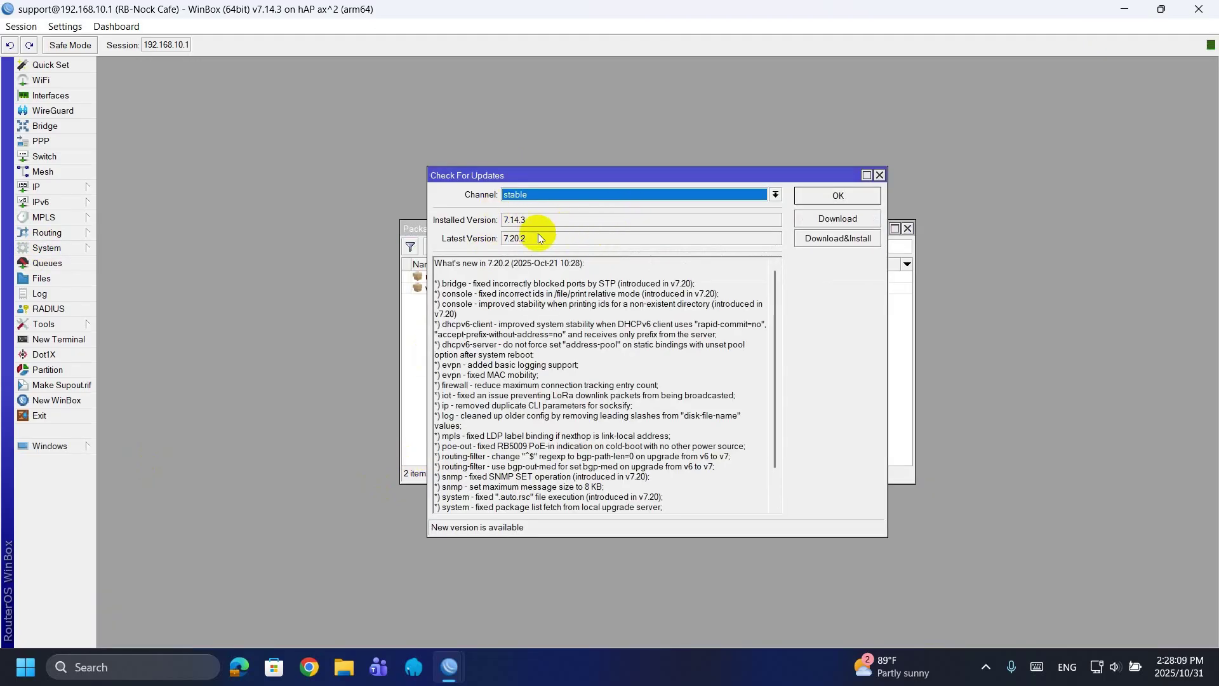
left_click(837, 238)
left_click_drag(621, 175, 770, 130)
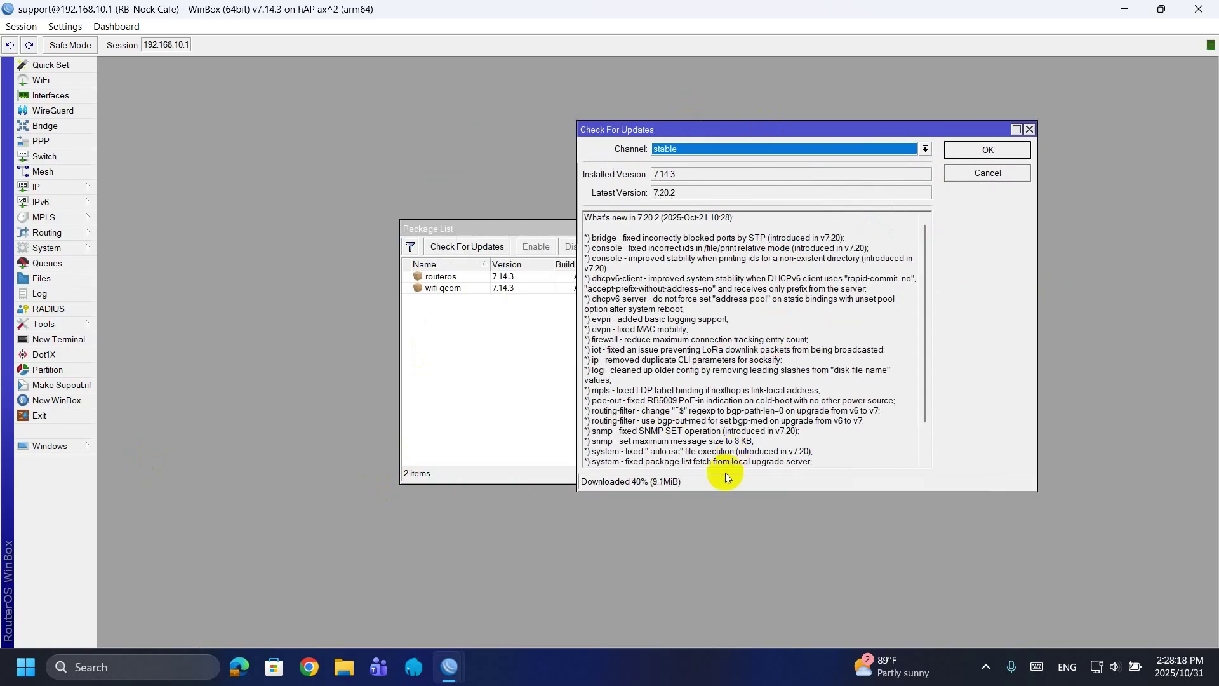
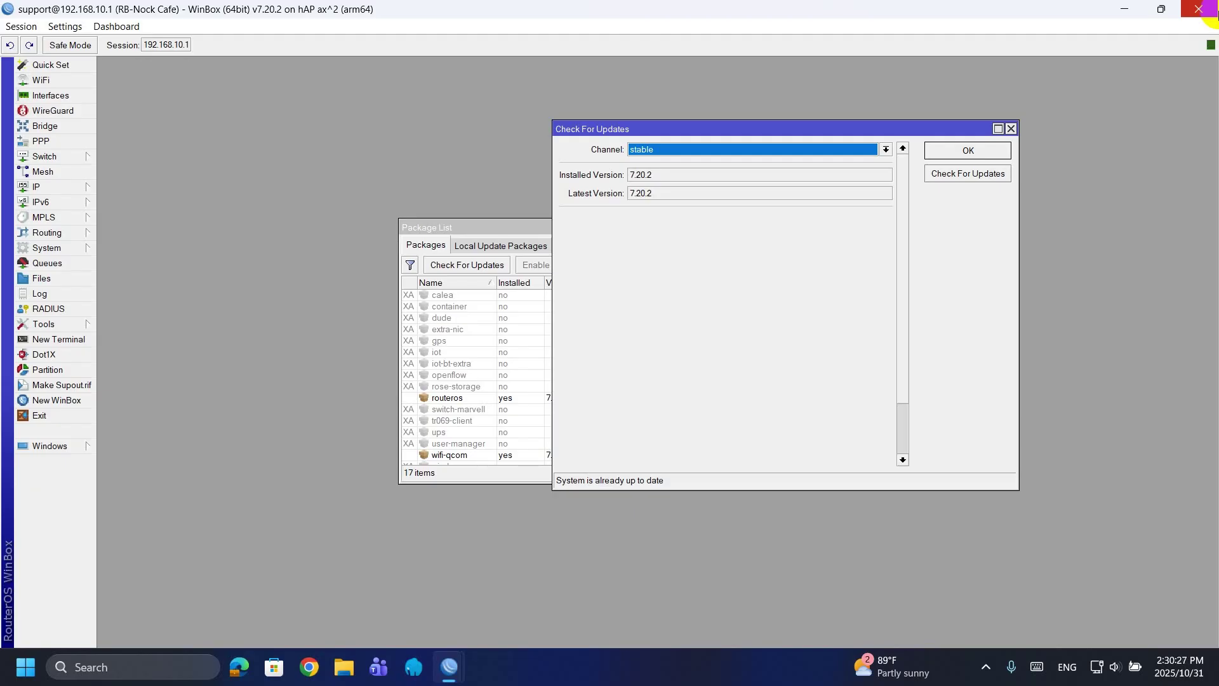
- Close the update check, view the local update packages and close the package list
left_click(950, 152)
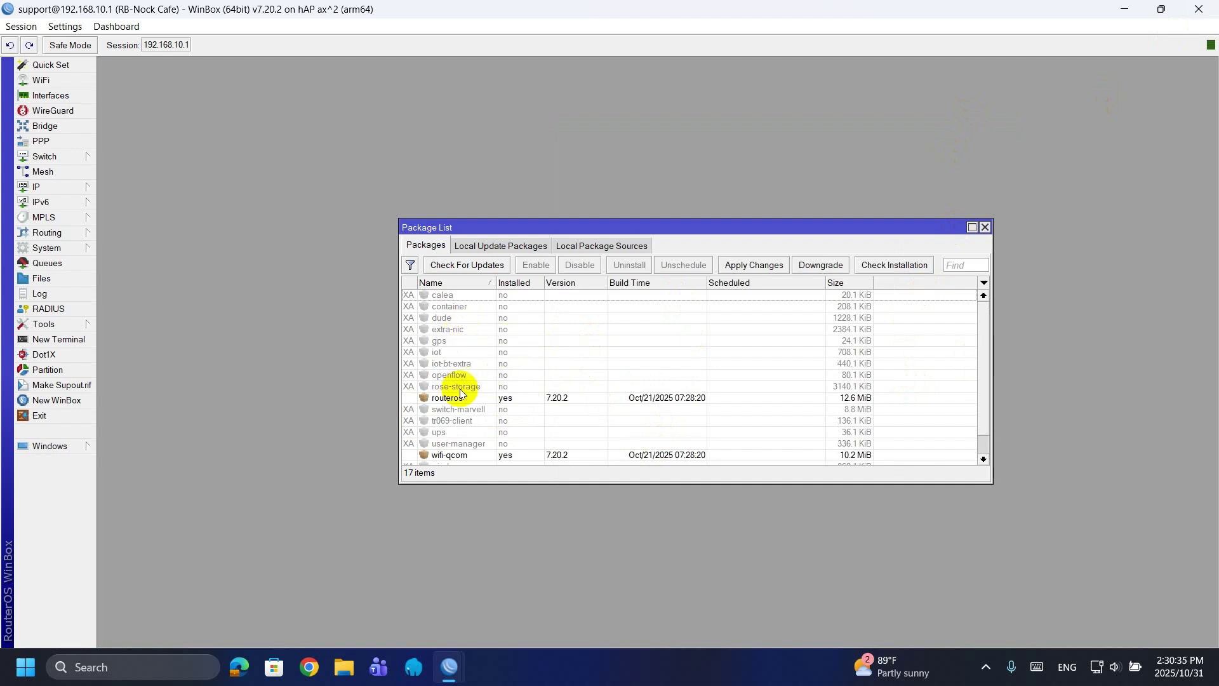
left_click(470, 246)
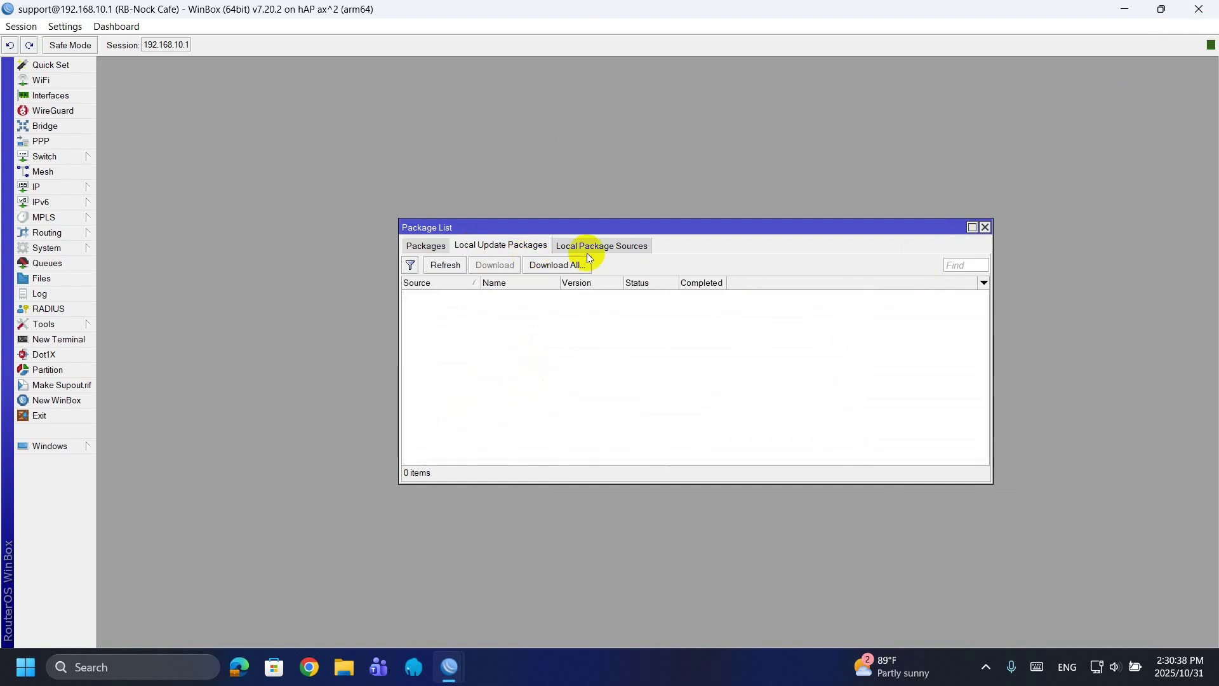
left_click(985, 227)
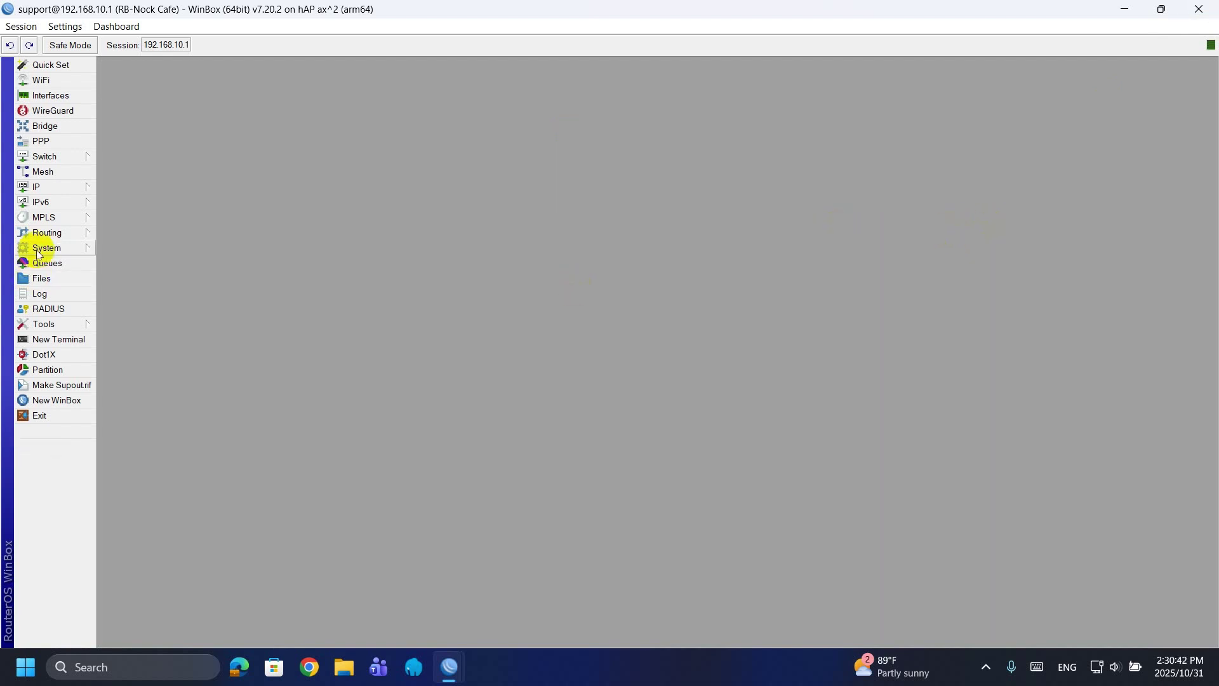
- Upgrade the RouterBOARD firmware to version 7.20.2 after checking the factory and current firmware versions
left_click(47, 247)
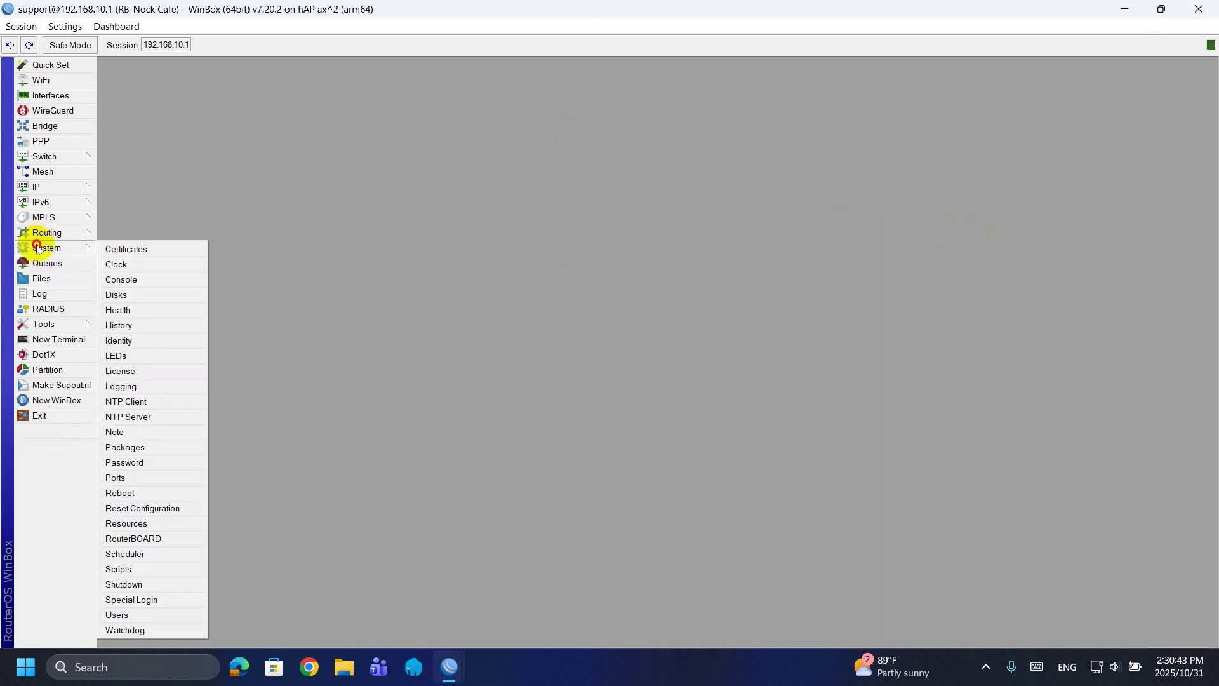
left_click(131, 538)
double_click(632, 386)
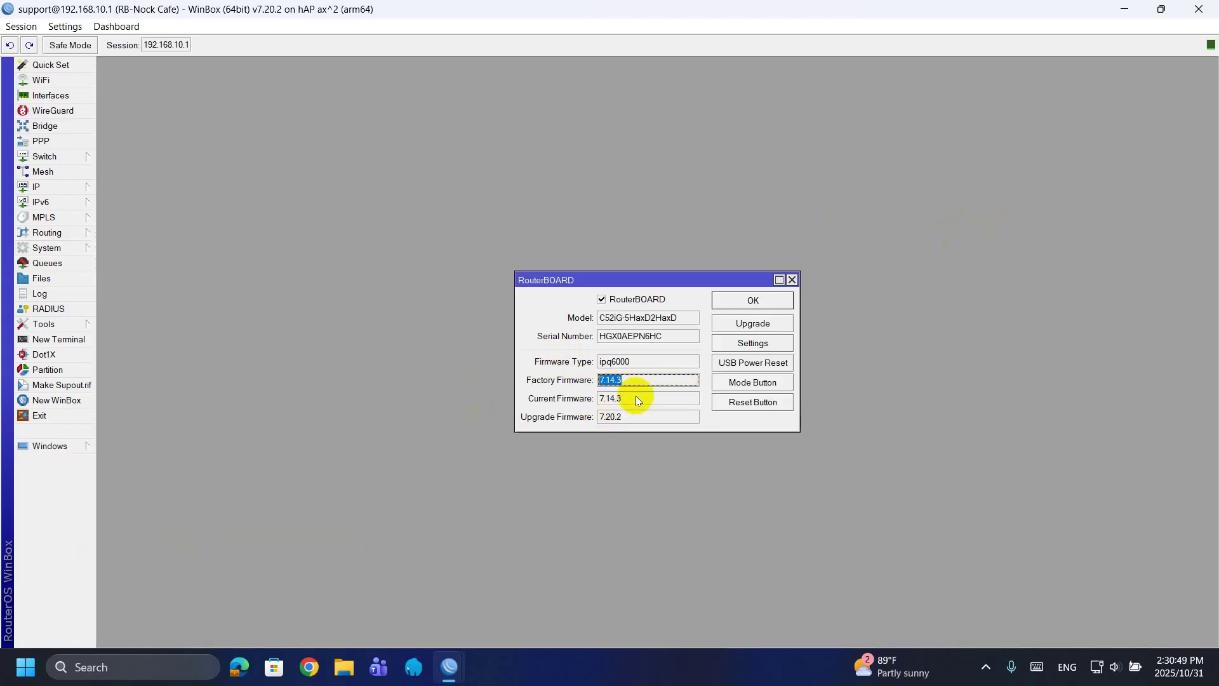
double_click(636, 399)
left_click(749, 323)
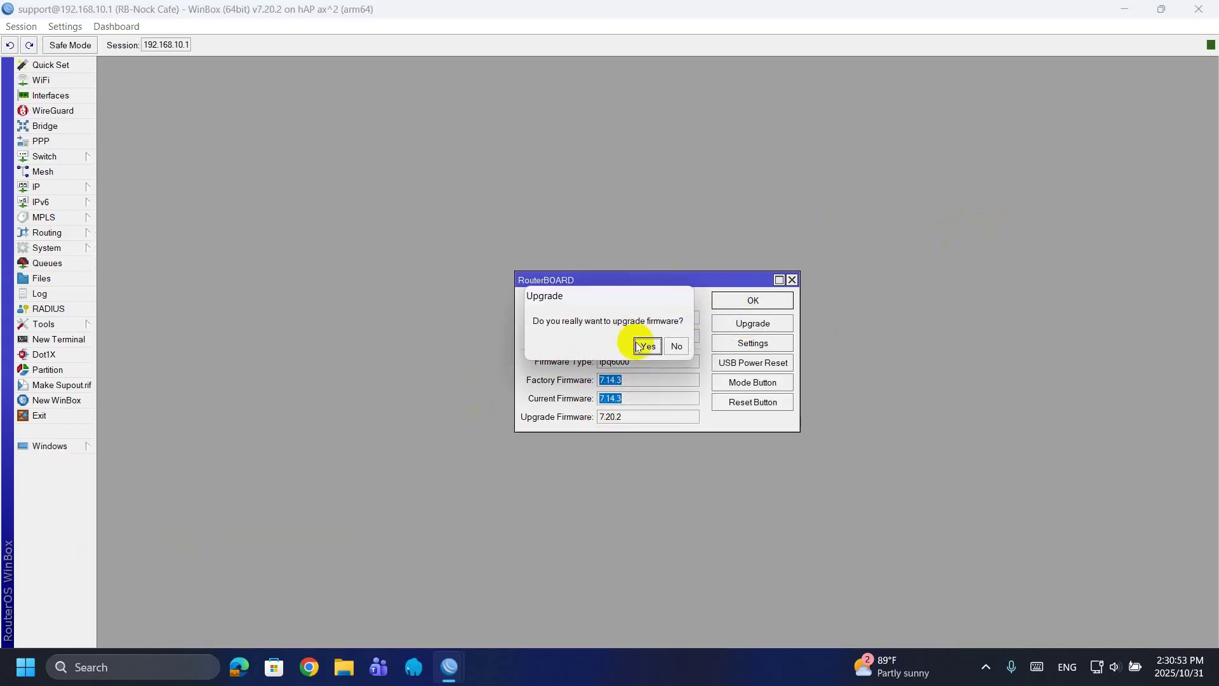
left_click(644, 346)
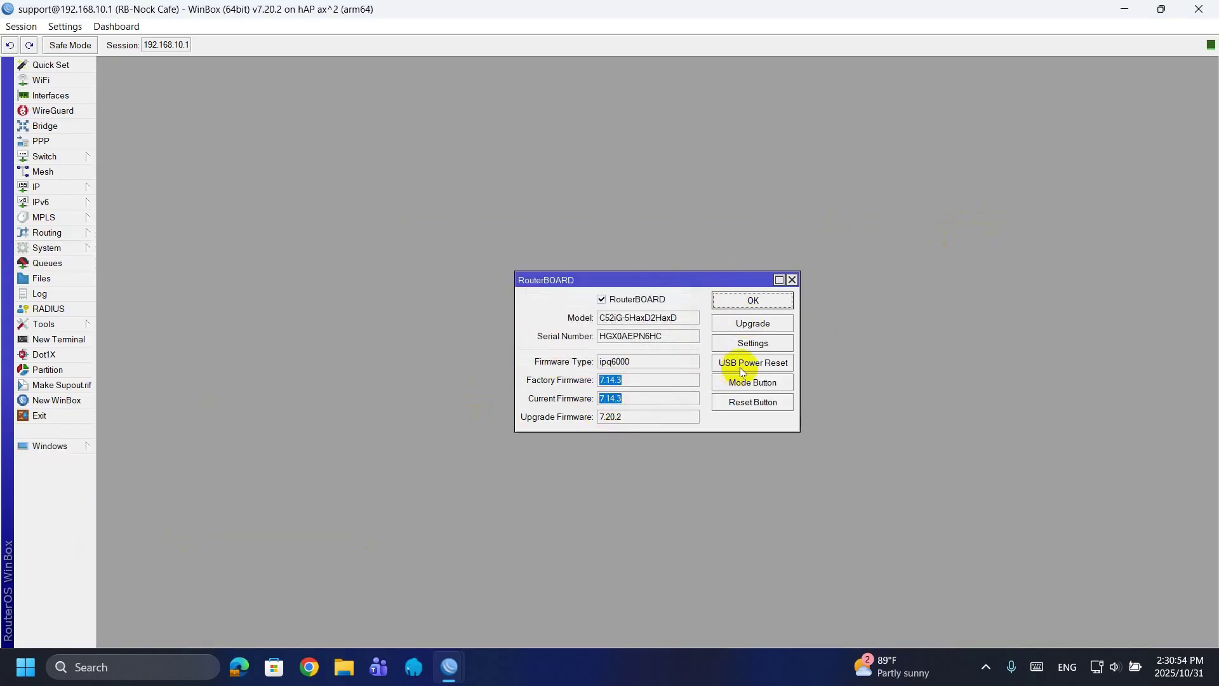
- Reboot the router to apply the firmware upgrade
left_click(43, 251)
left_click(124, 494)
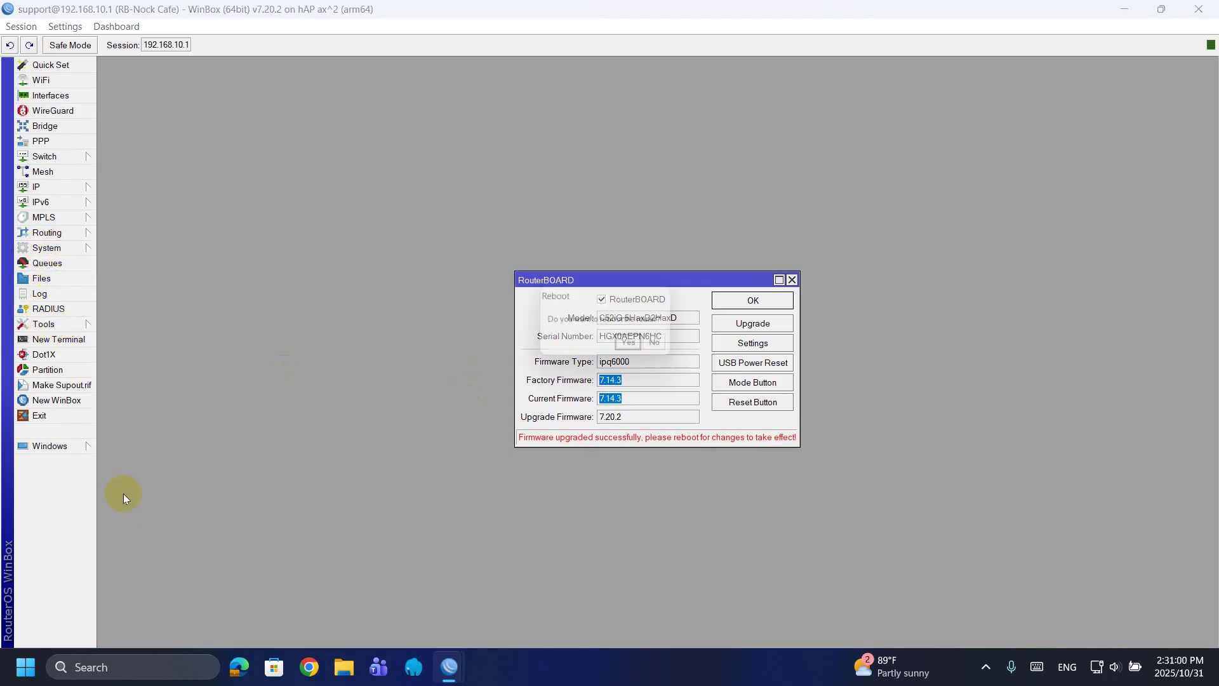
left_click(628, 342)
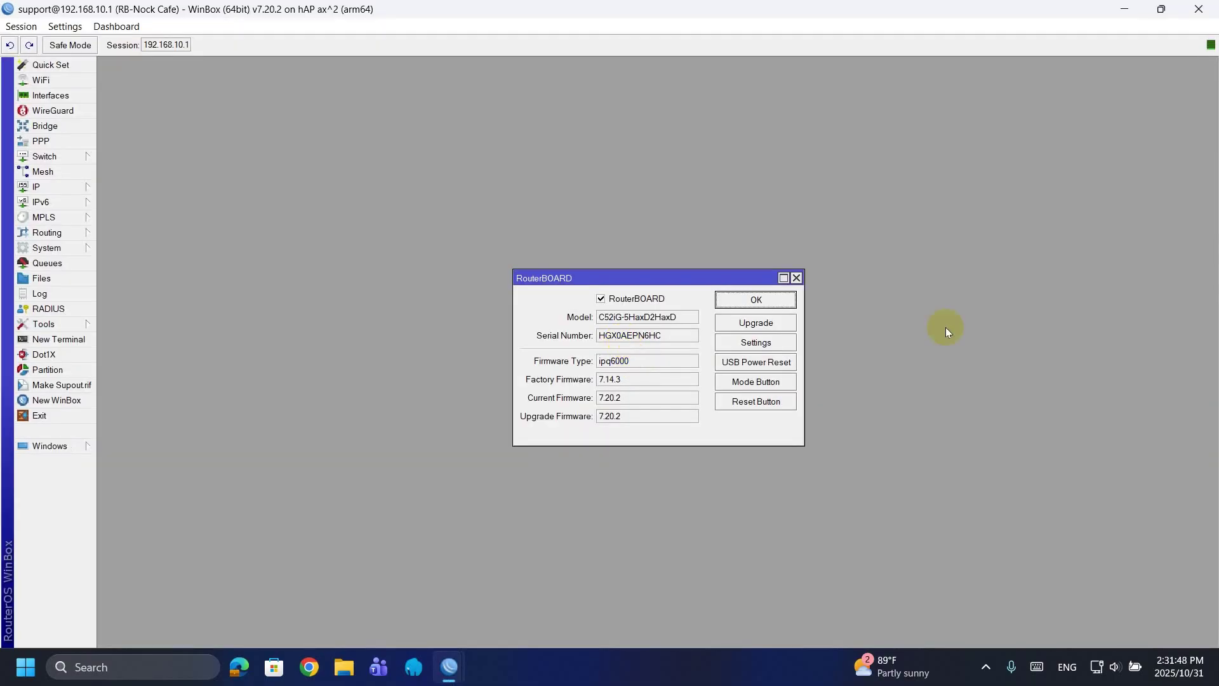
- Check the dynamic servers in the router's DNS settings and close them
left_click(56, 185)
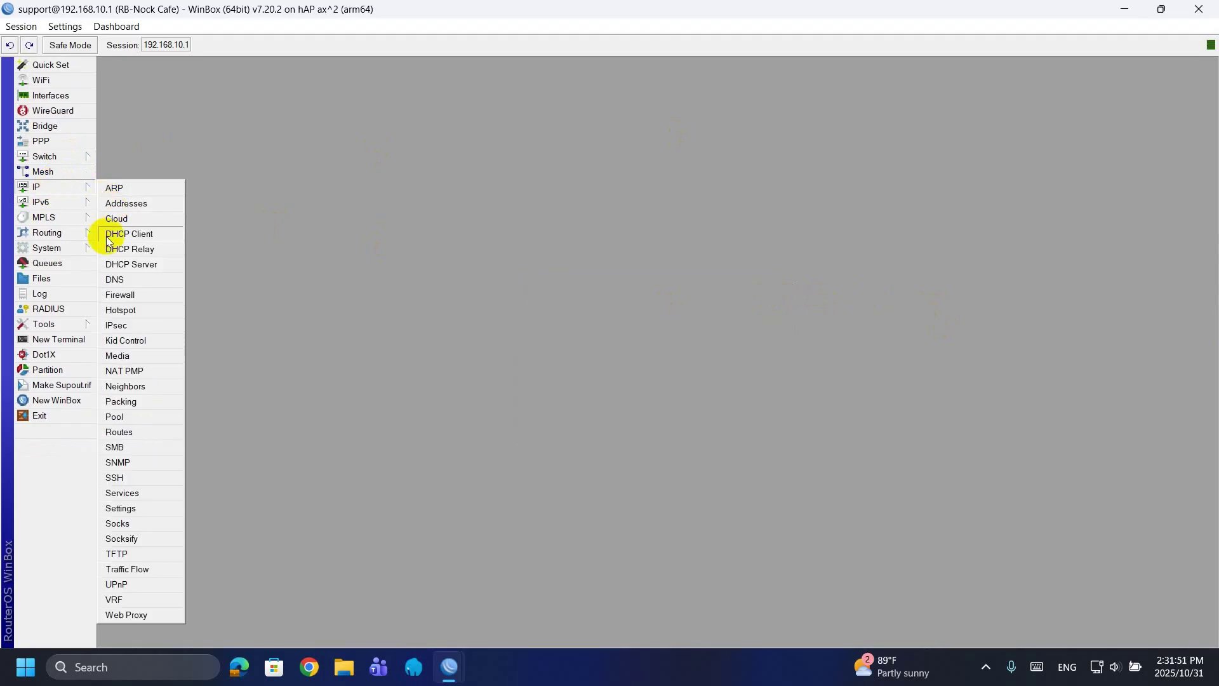
left_click(117, 279)
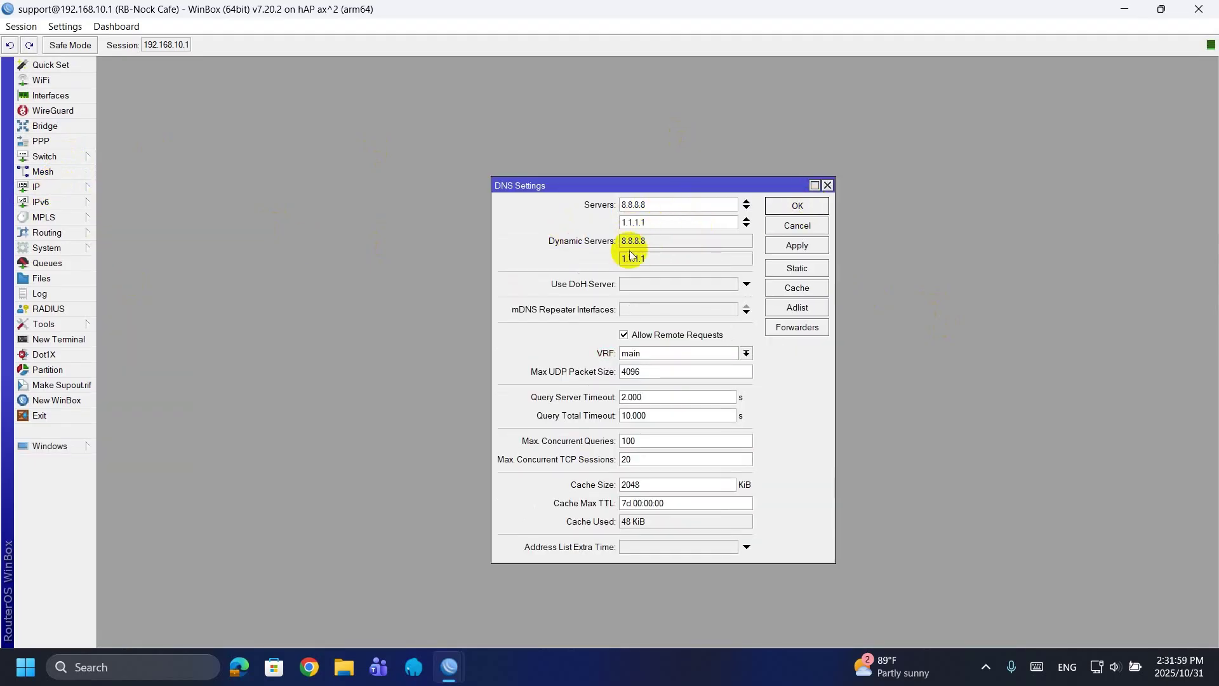
left_click(645, 240)
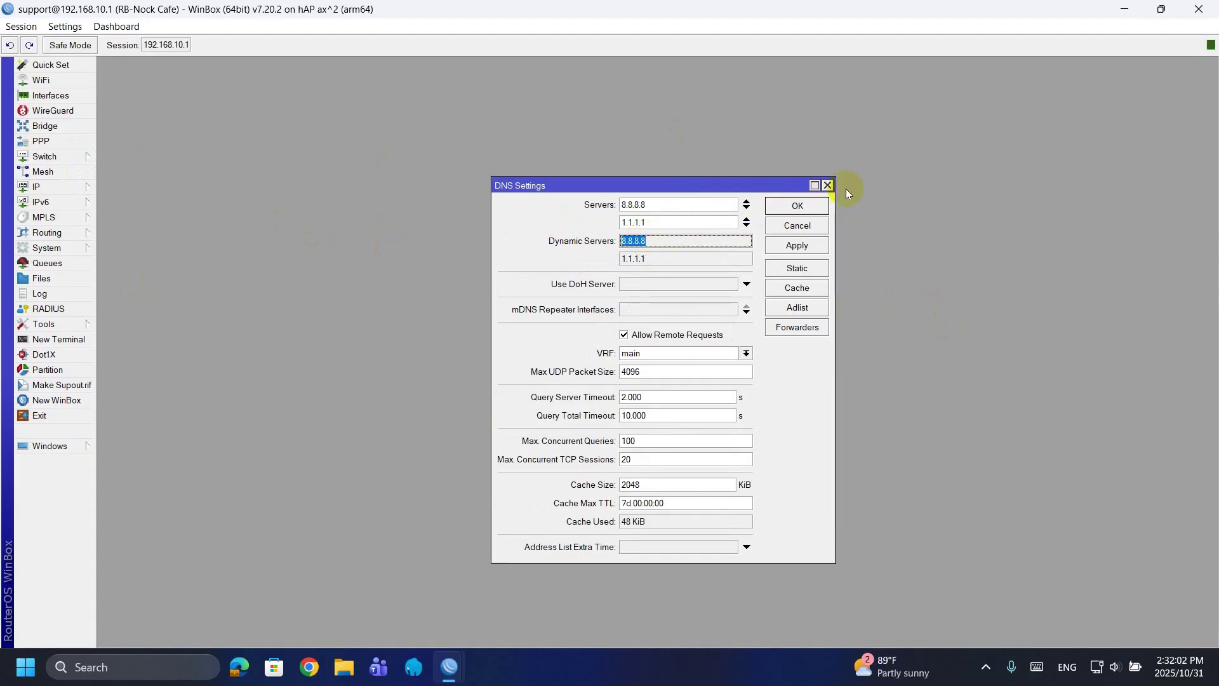
left_click(826, 185)
- Disable Use Peer DNS on the ether1 DHCP client, save it and close the DHCP client list
left_click(43, 186)
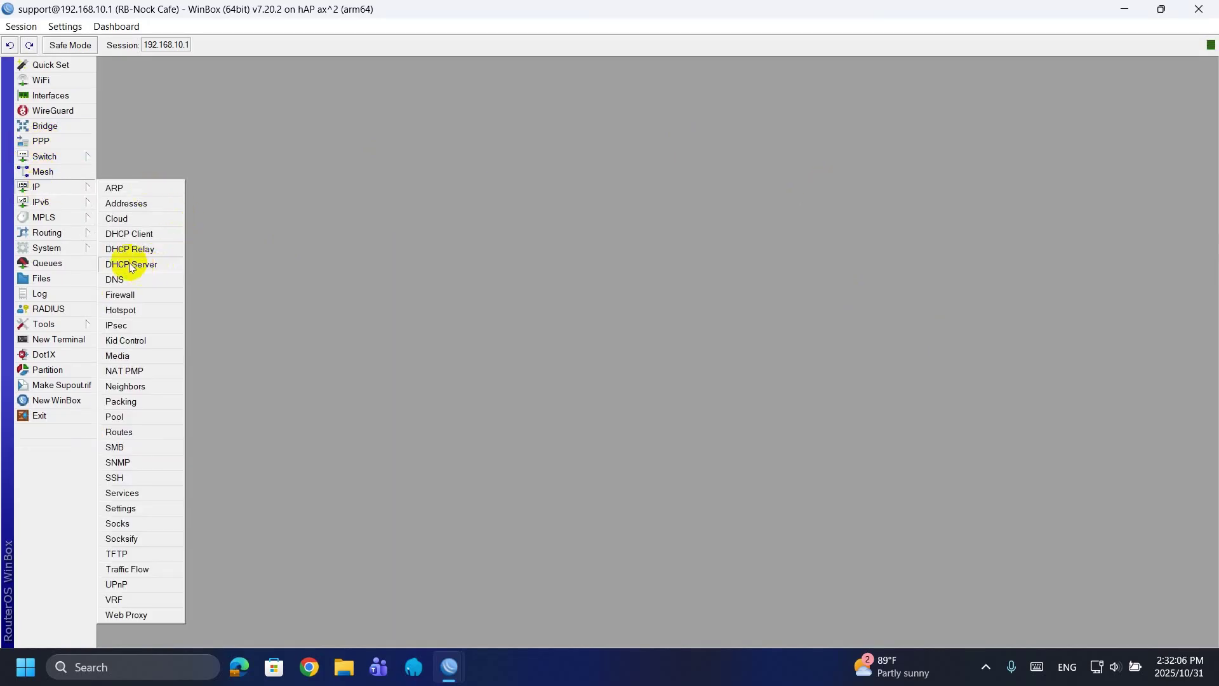
left_click(153, 233)
double_click(539, 295)
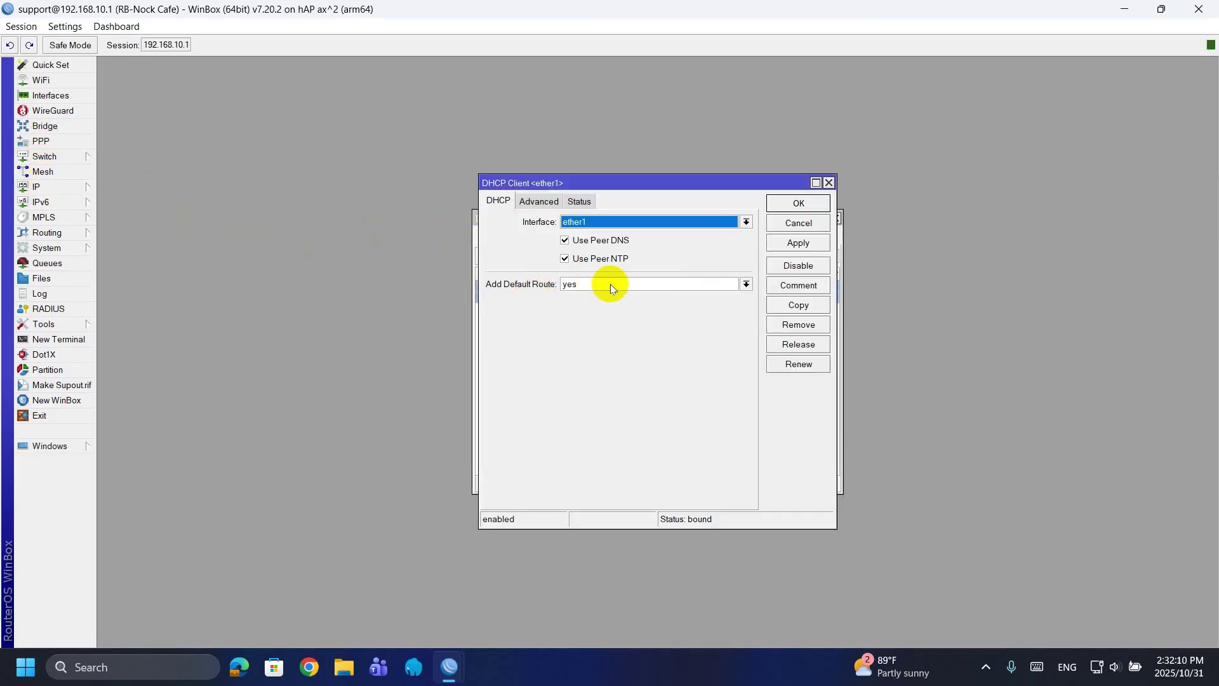
left_click(600, 241)
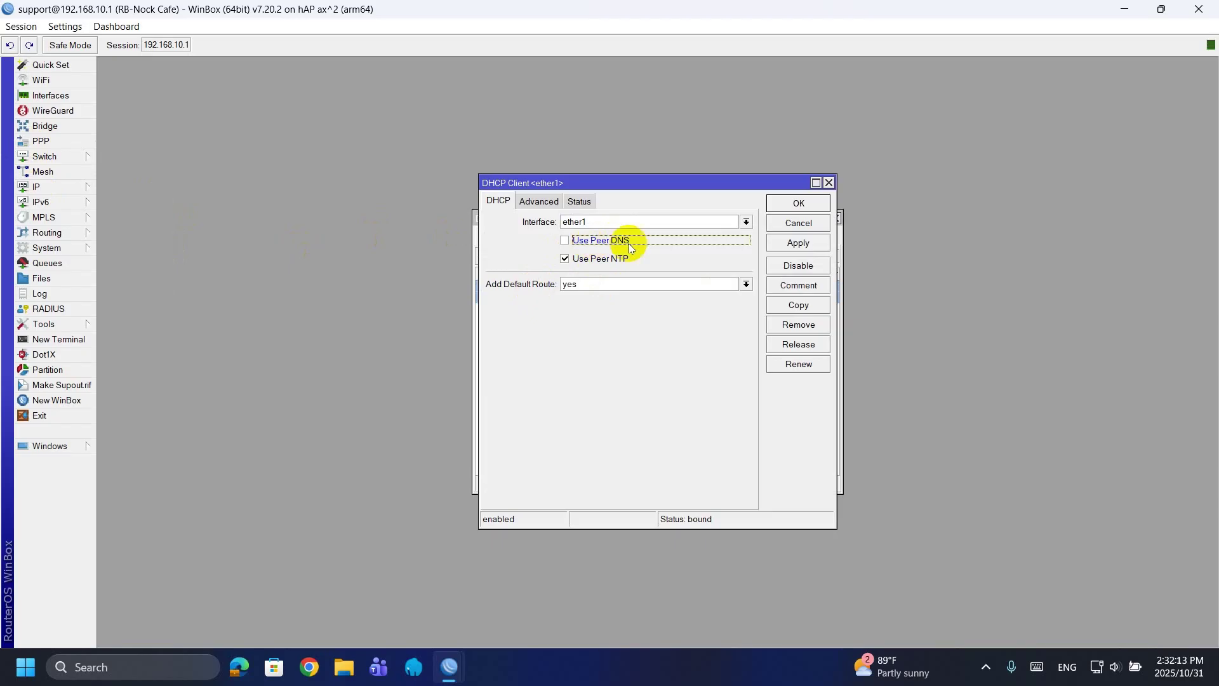
left_click(798, 203)
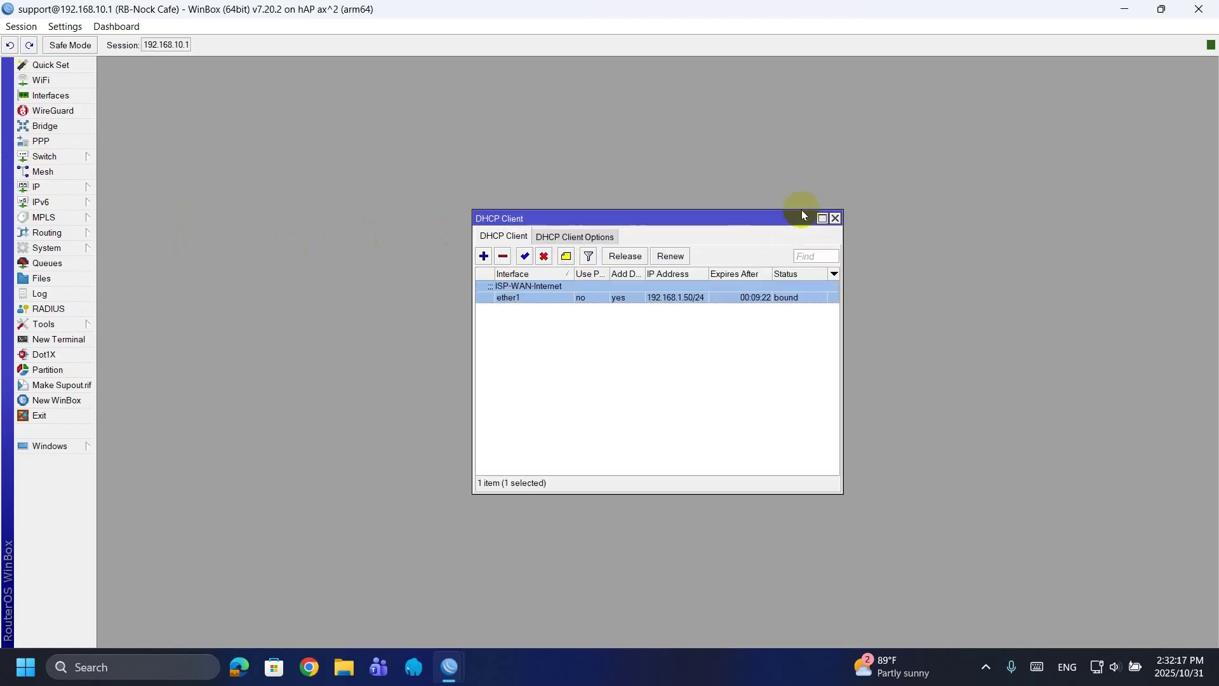
left_click(834, 218)
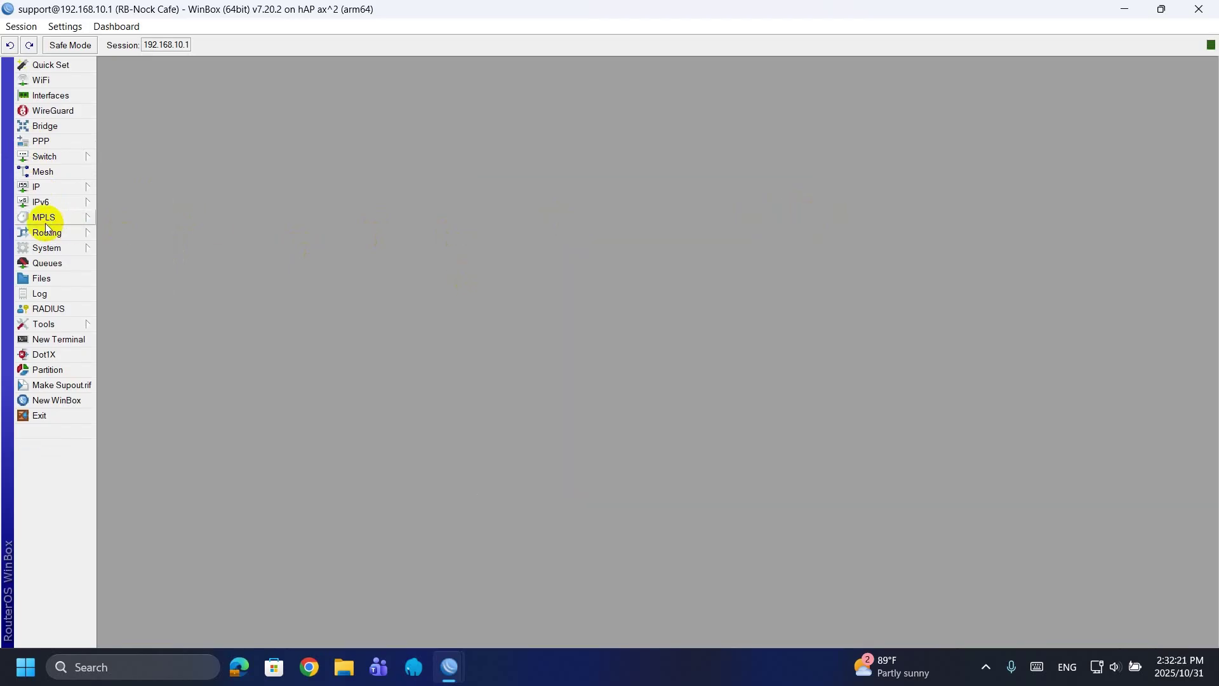
- Reopen the DNS settings twice to check whether the dynamic servers are still listed, confirming the dialog each time
left_click(42, 186)
left_click(121, 276)
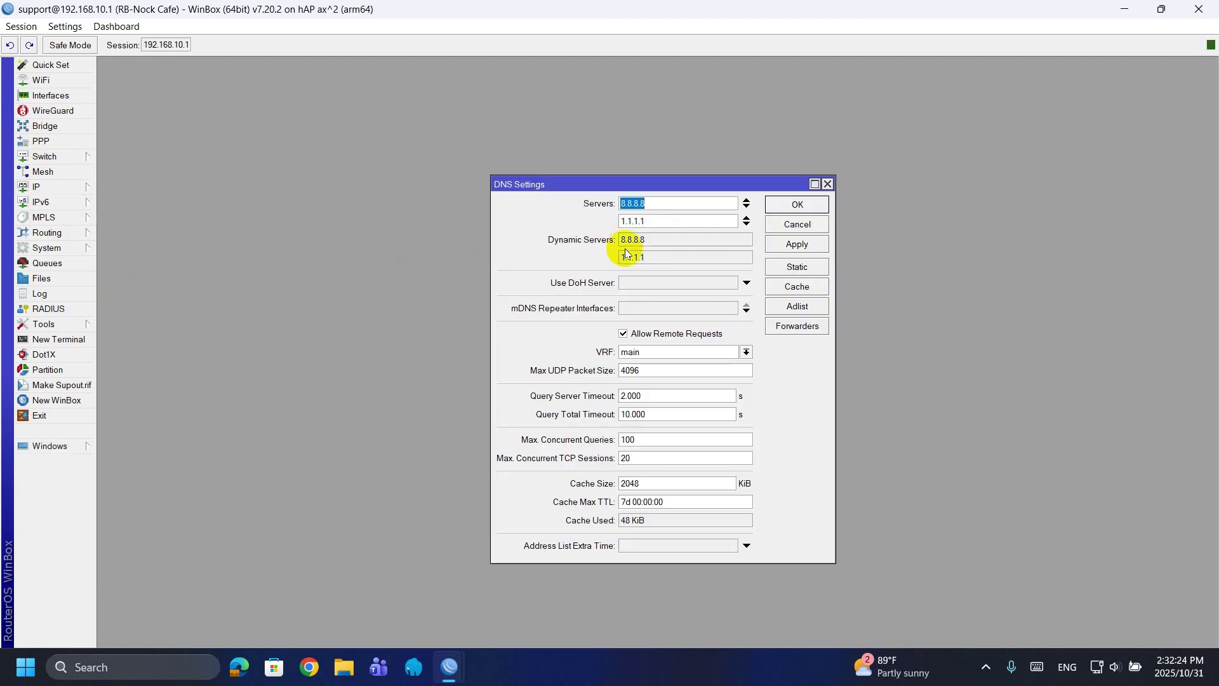
left_click(793, 204)
left_click(45, 187)
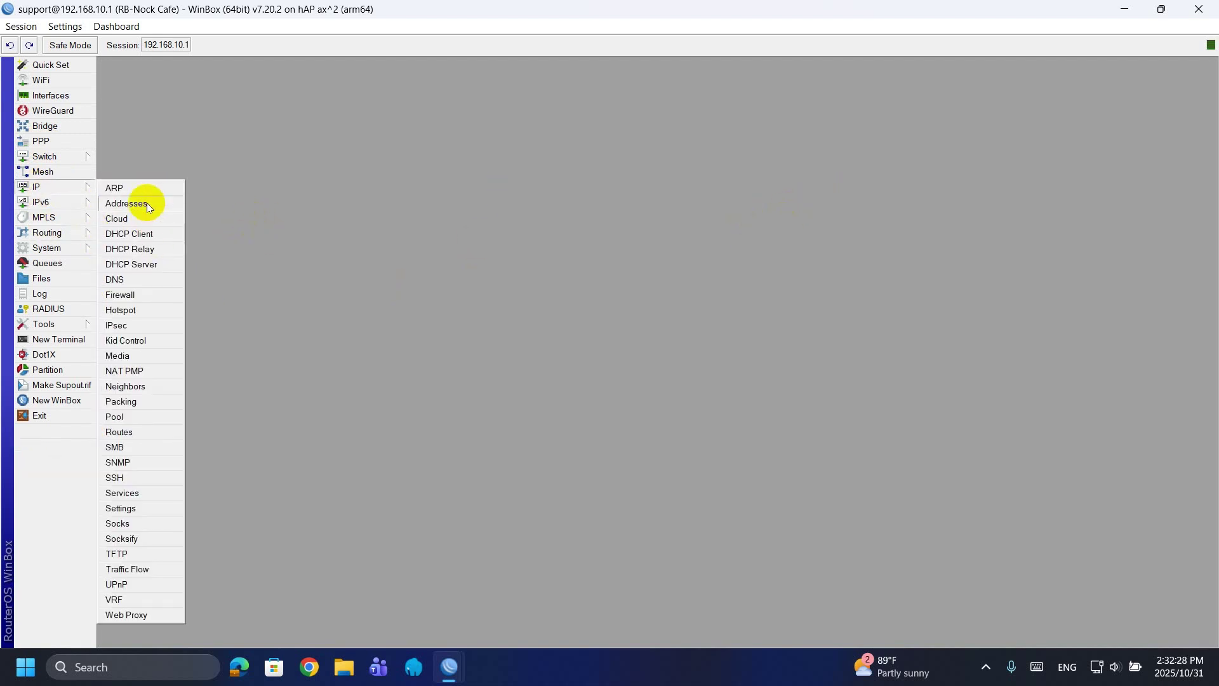
left_click(116, 279)
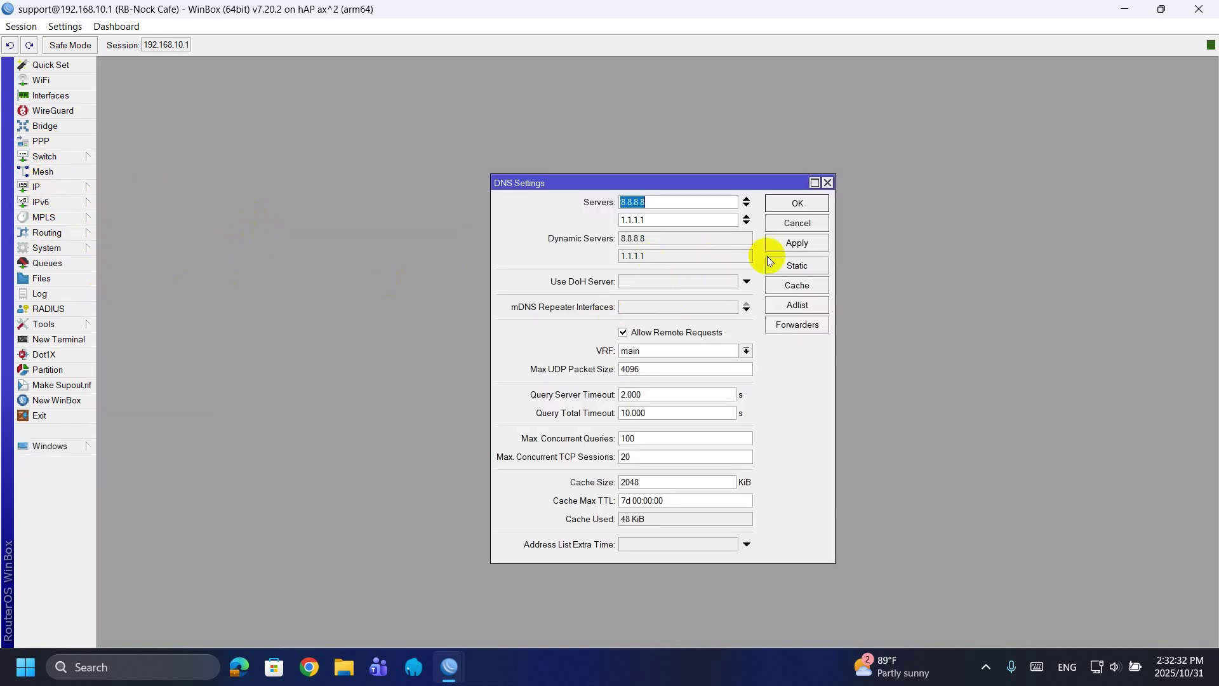
left_click(768, 209)
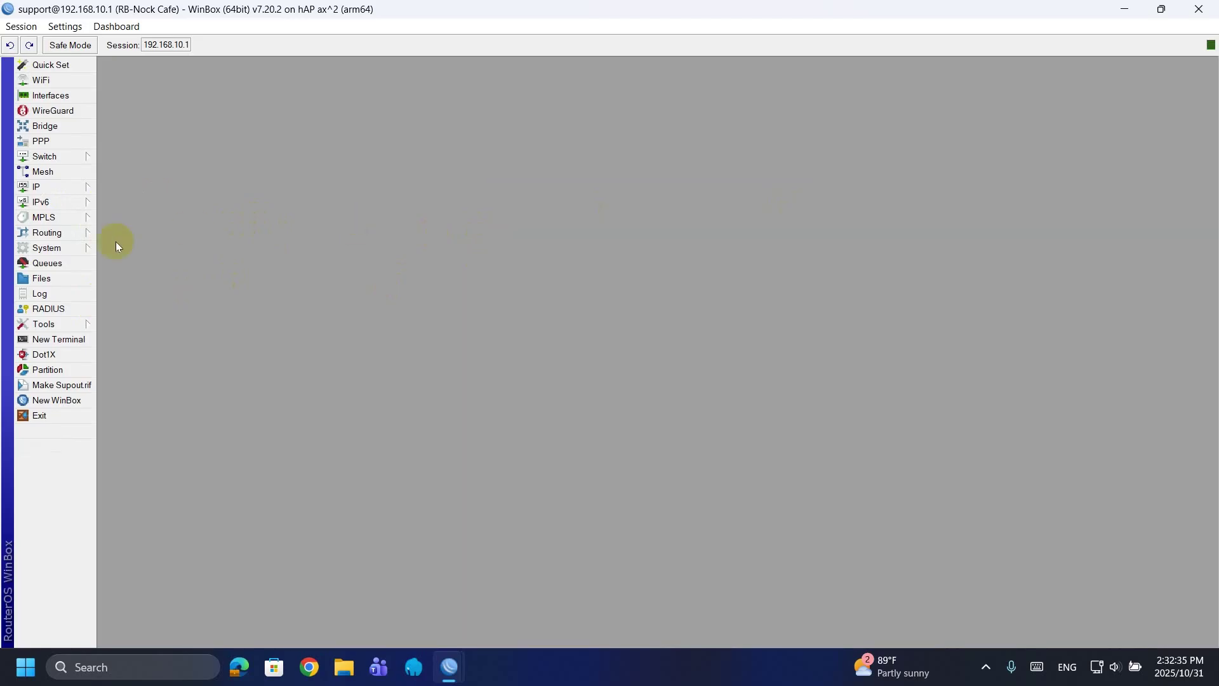
- Ping 8.8.8.8 from a new router terminal and close the terminal
left_click(48, 340)
type("ping 8.8.8.8")
key("Return")
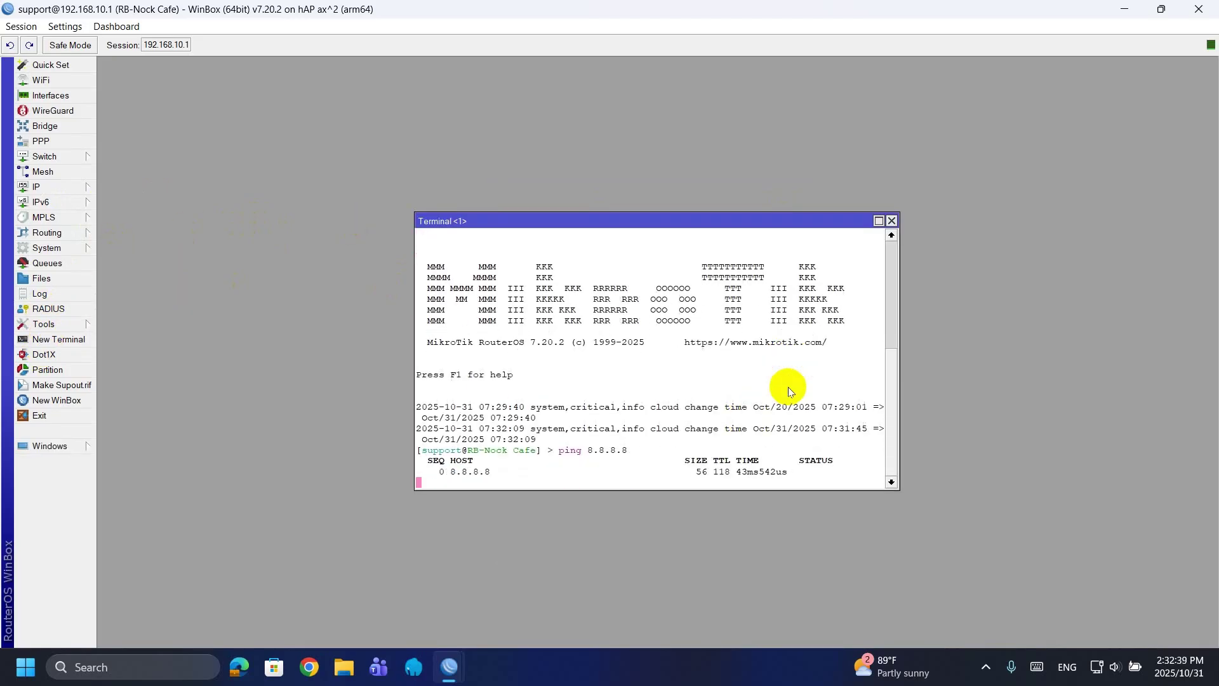
left_click(891, 221)
- Create an unencrypted configuration backup in the router's file list, select the backup file and close the list
left_click(50, 246)
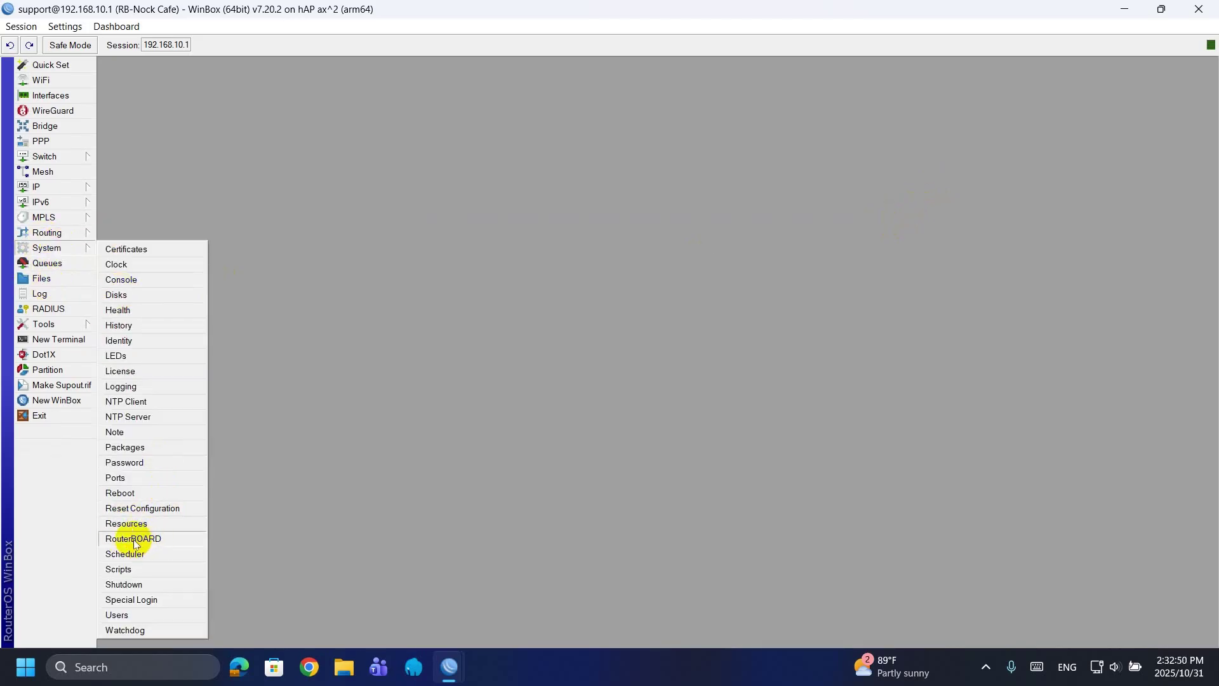
left_click(40, 280)
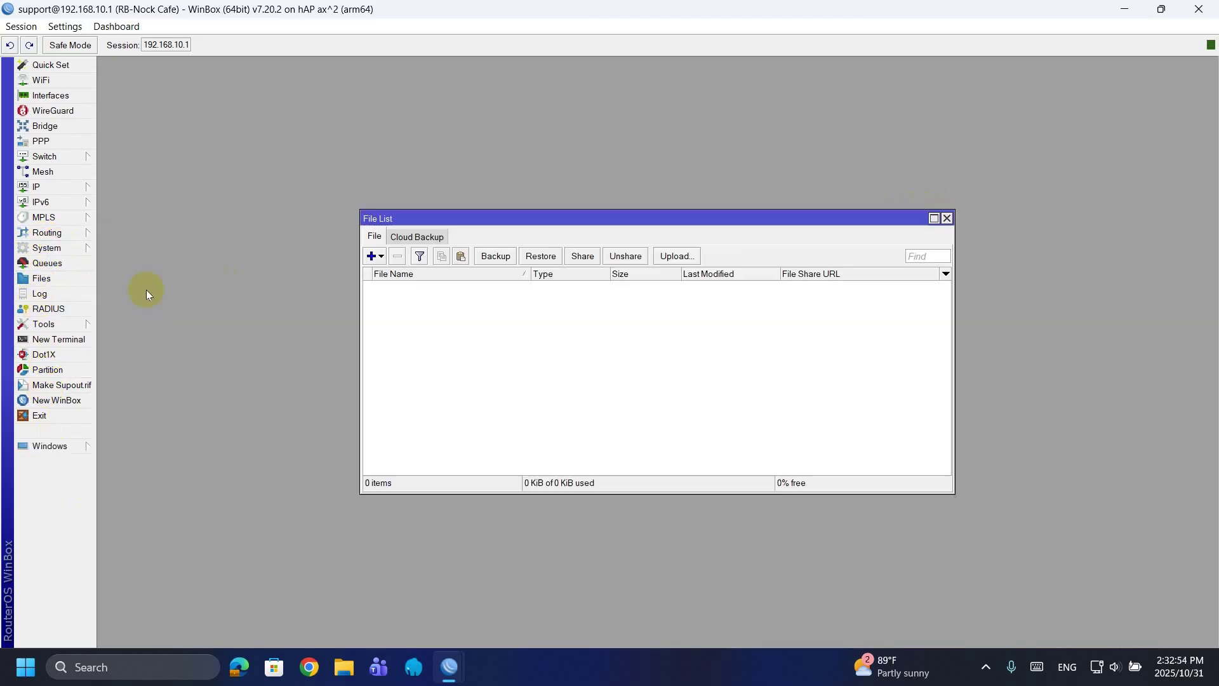
left_click(419, 236)
left_click(374, 235)
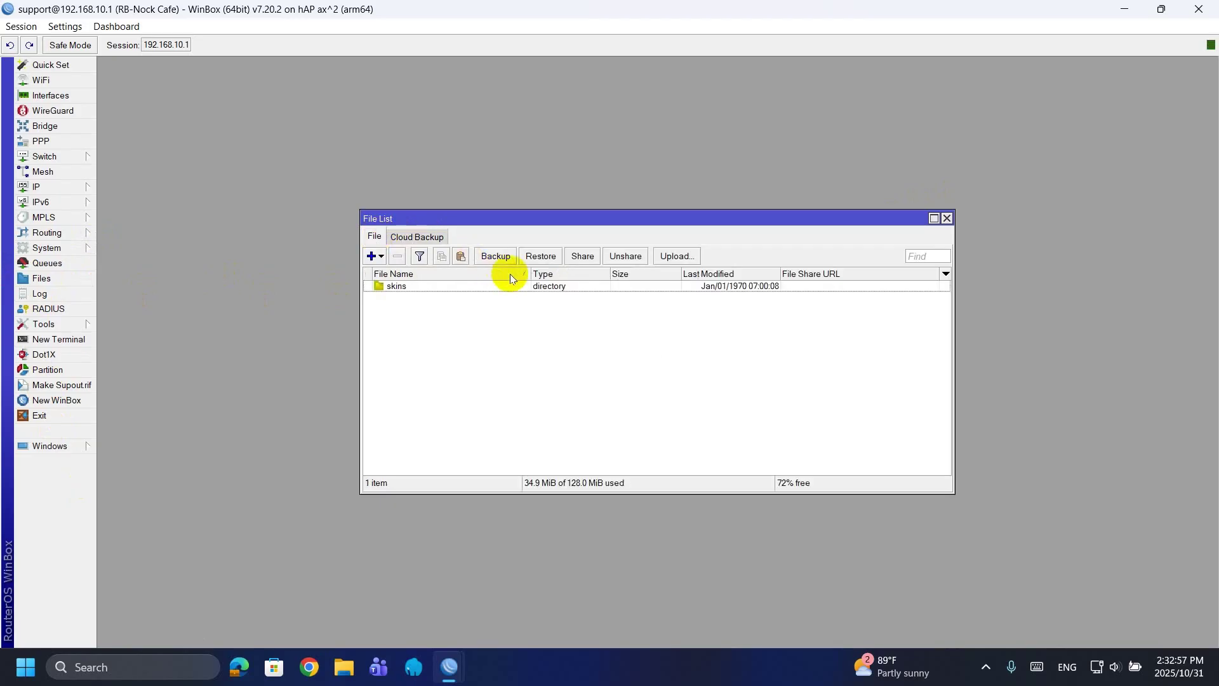
left_click(495, 256)
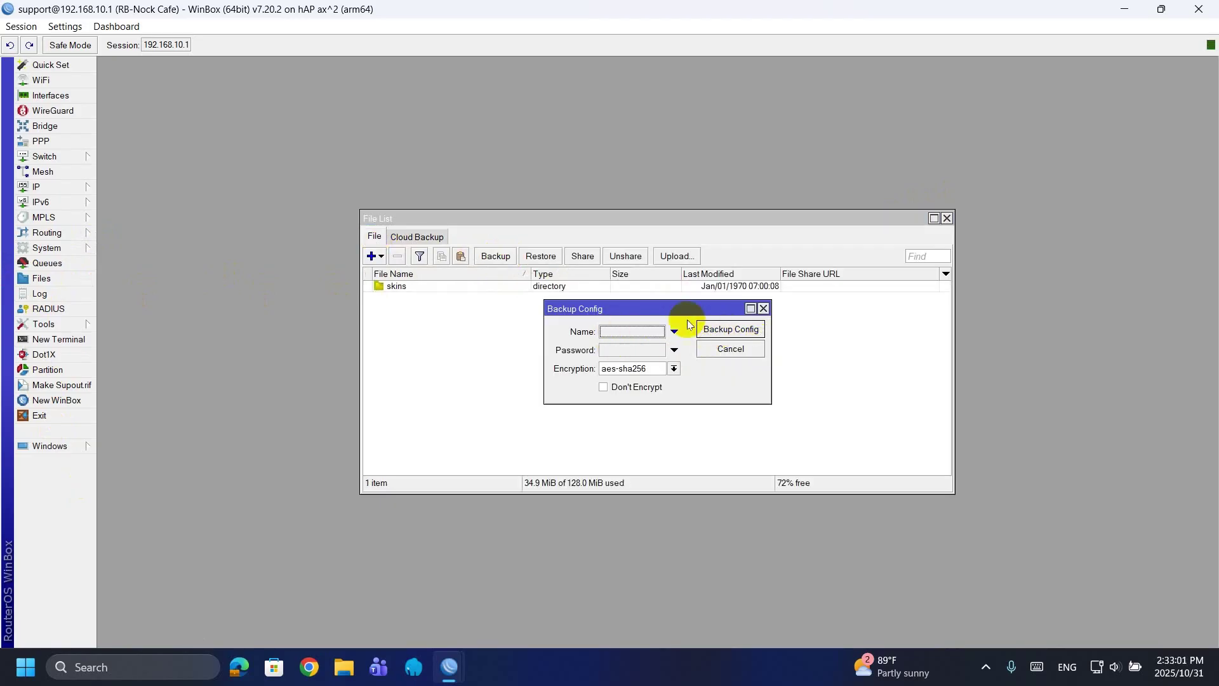
left_click(620, 386)
left_click(730, 328)
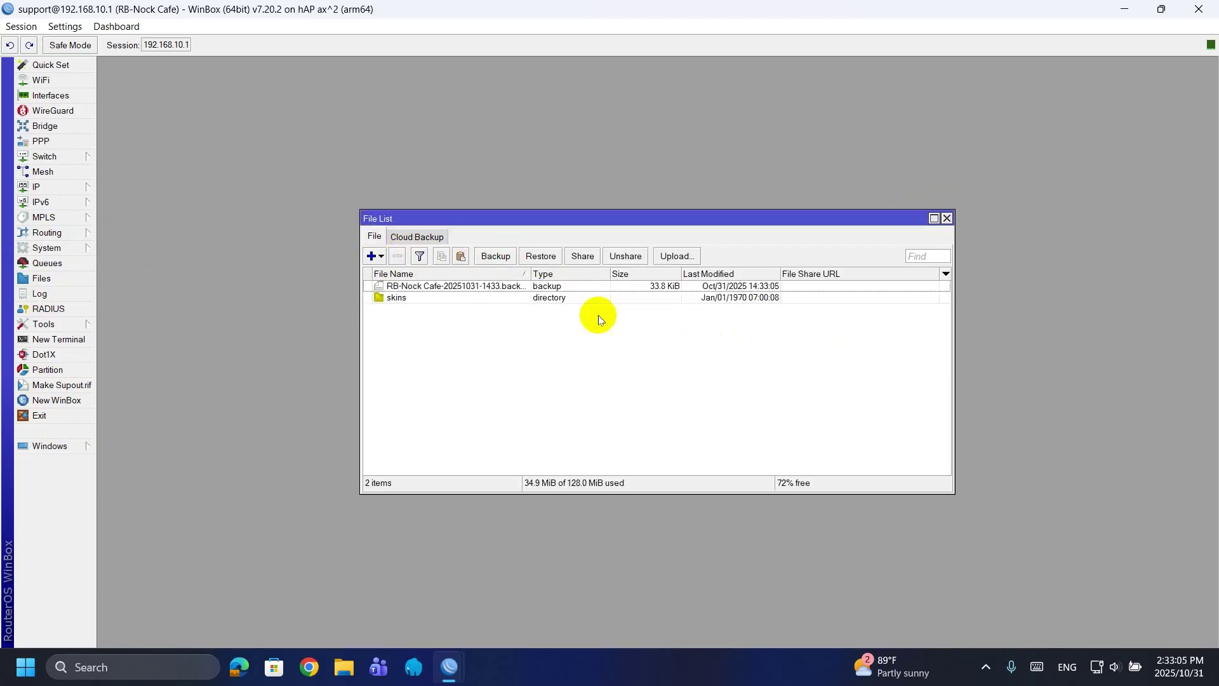
left_click(516, 286)
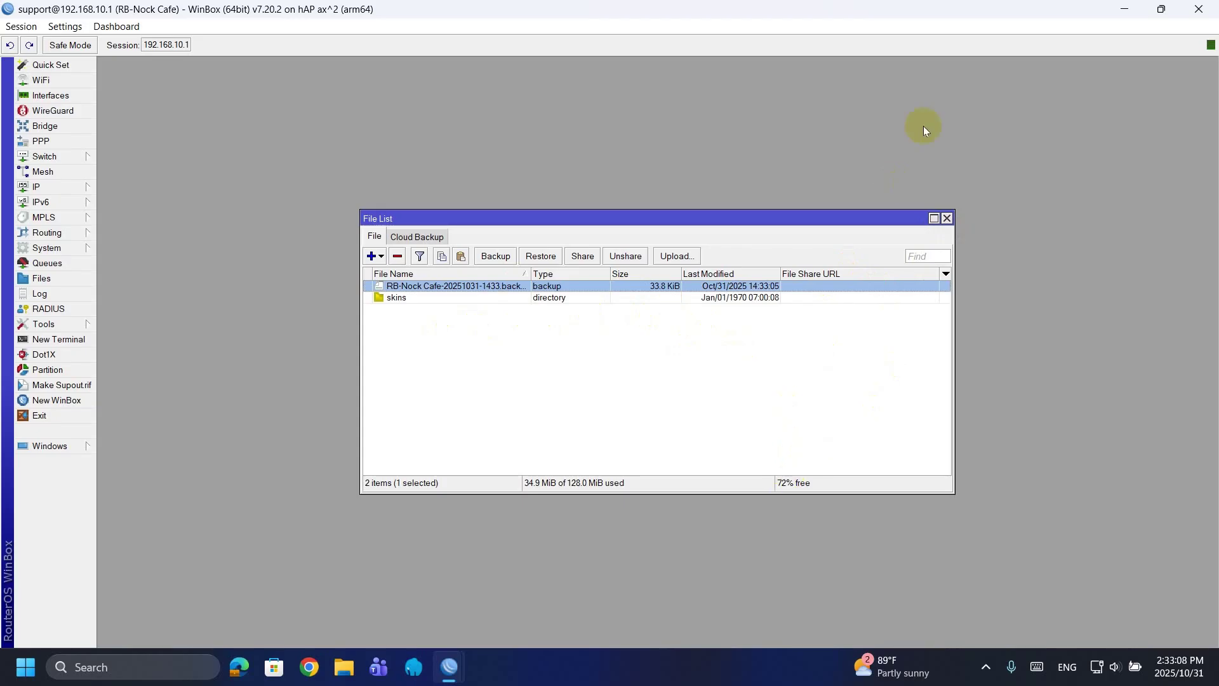
left_click(946, 217)
- Review the router's user accounts and the active users
left_click(48, 248)
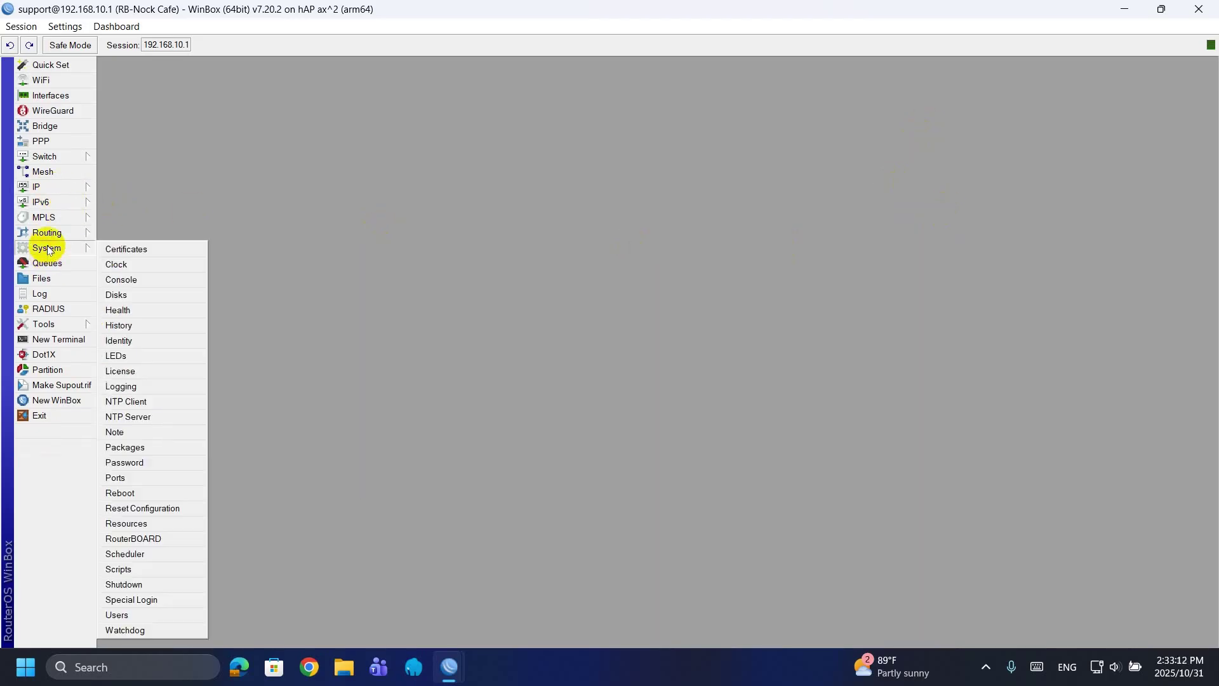
left_click(125, 614)
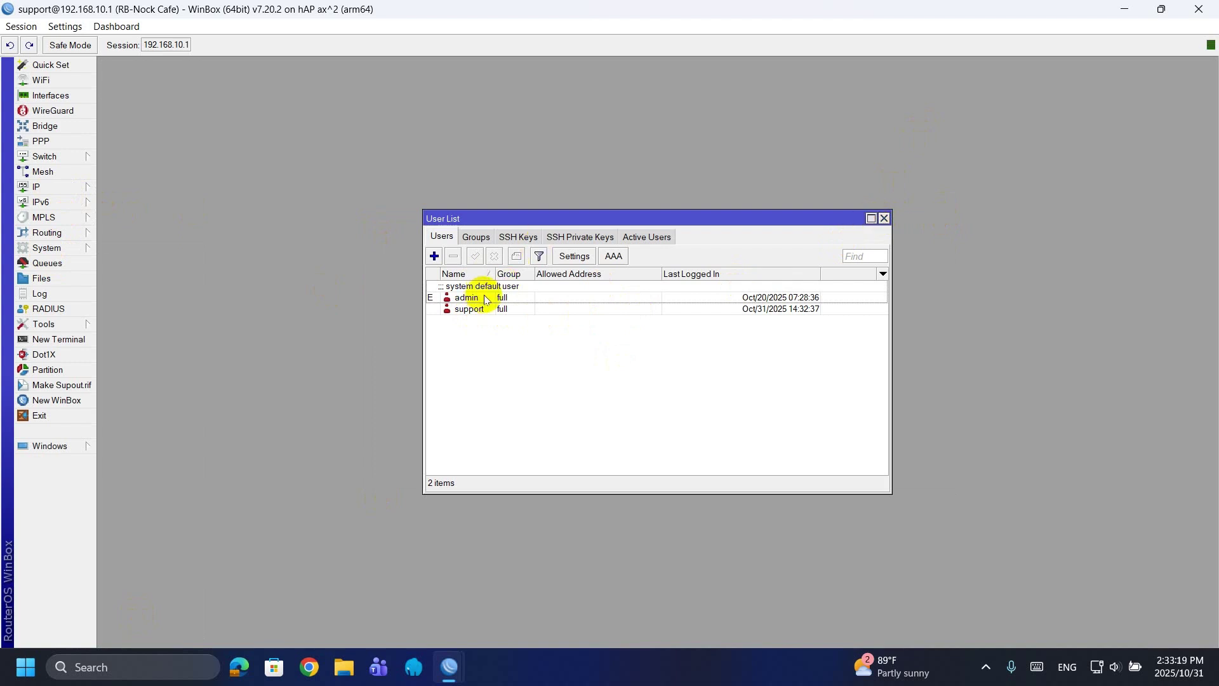
left_click(638, 237)
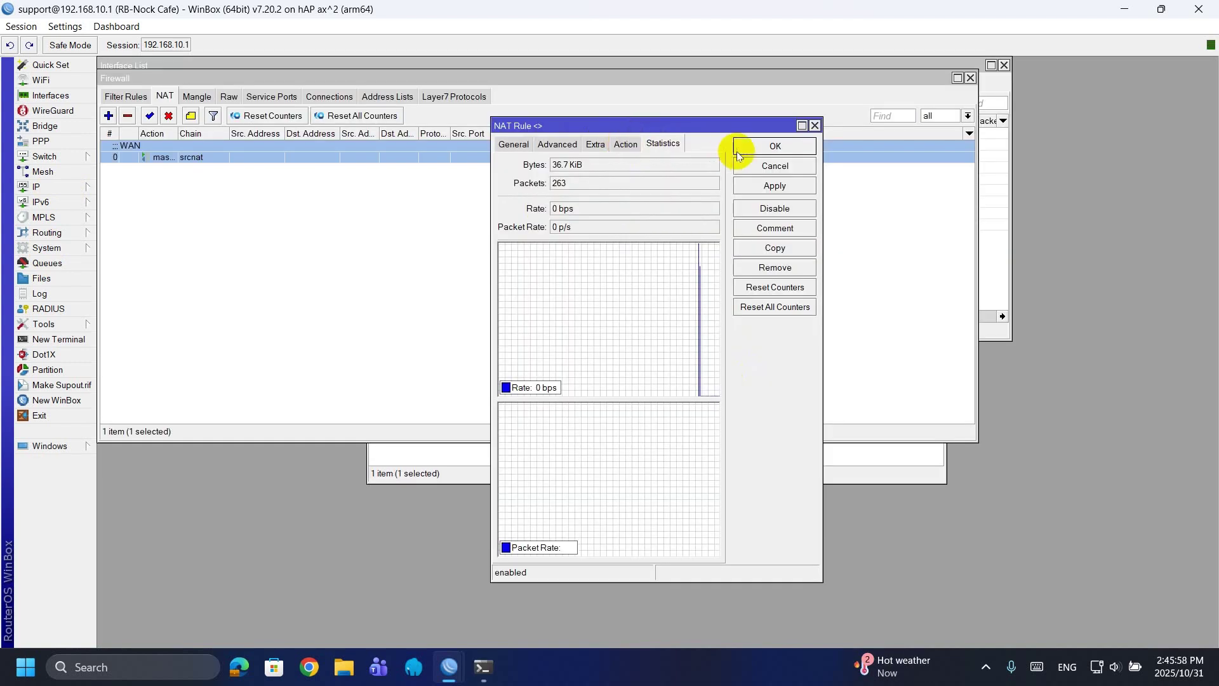
- Close the WAN masquerade NAT rule, switch to Command Prompt, rerun ping 8.8.8.8 -t and highlight the output lines
left_click(772, 143)
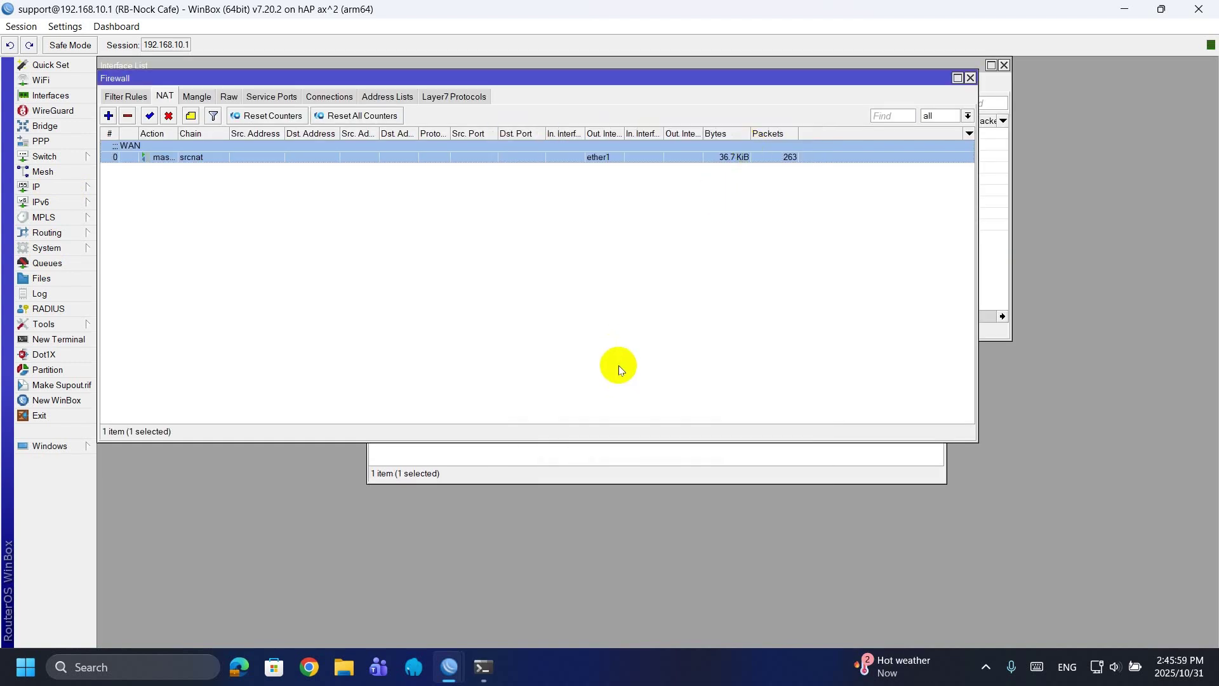
left_click(482, 668)
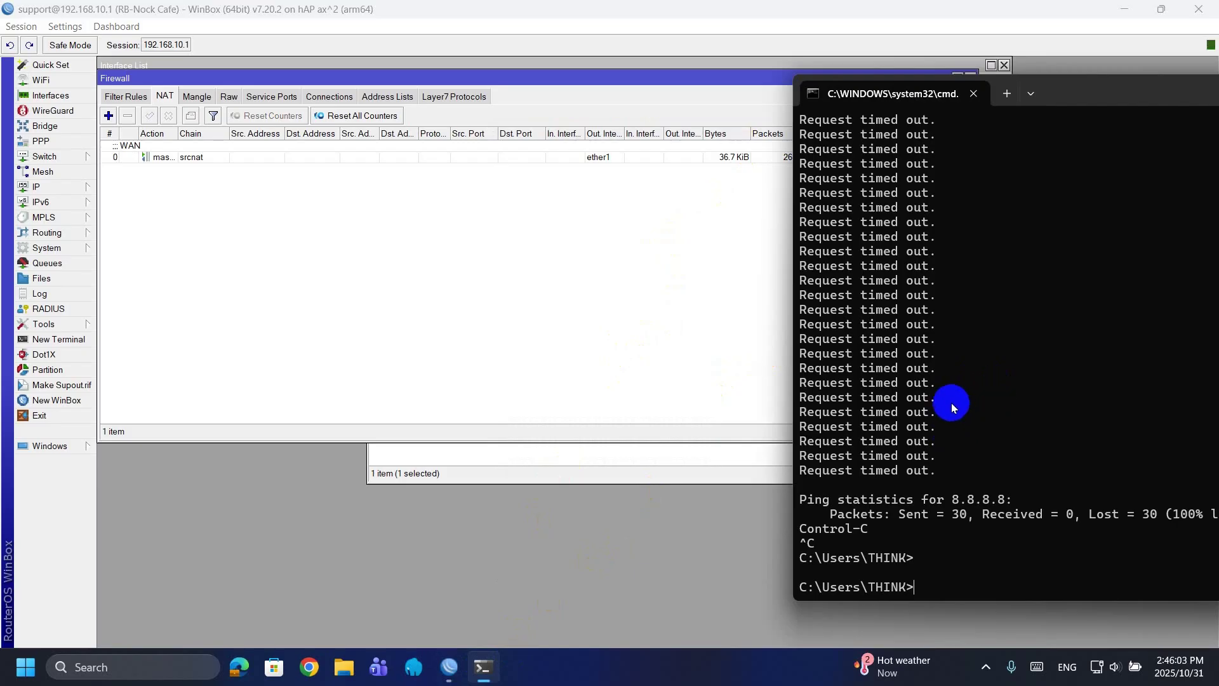
key("Up")
key("Return")
left_click_drag(860, 559, 1160, 596)
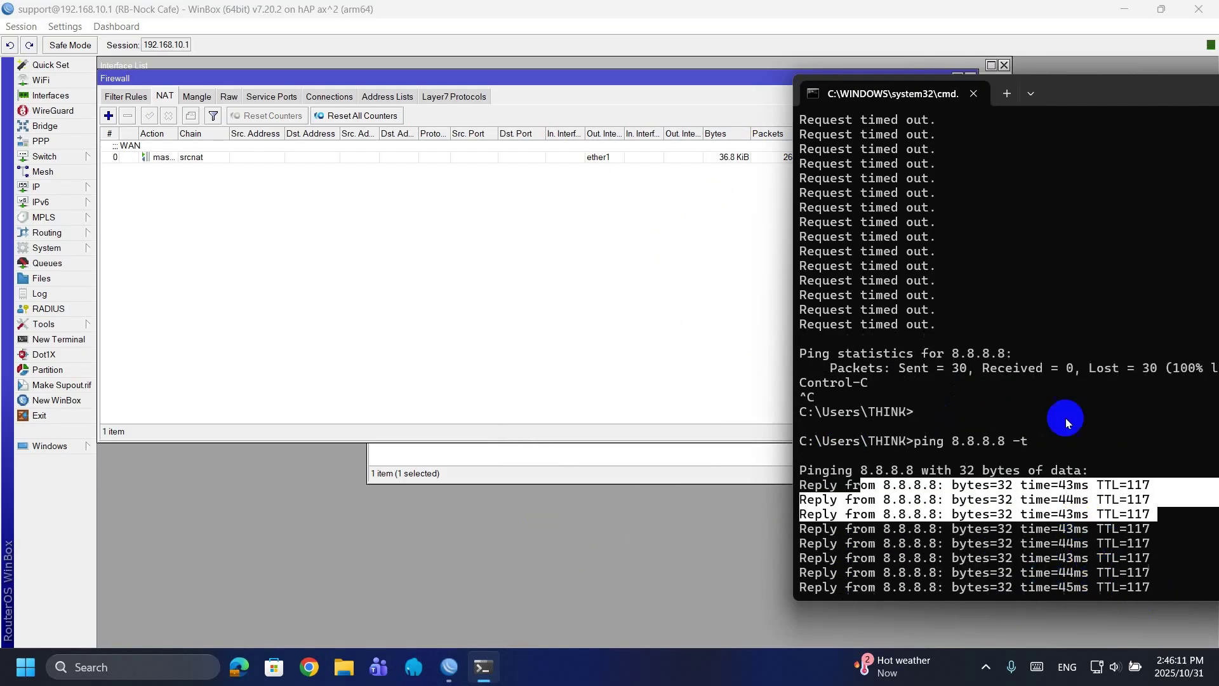
- Enable the first accept forward filter rule and the input rule accepting established,related,untracked, with the router and ping windows arranged side by side
left_click(126, 96)
left_click(190, 169)
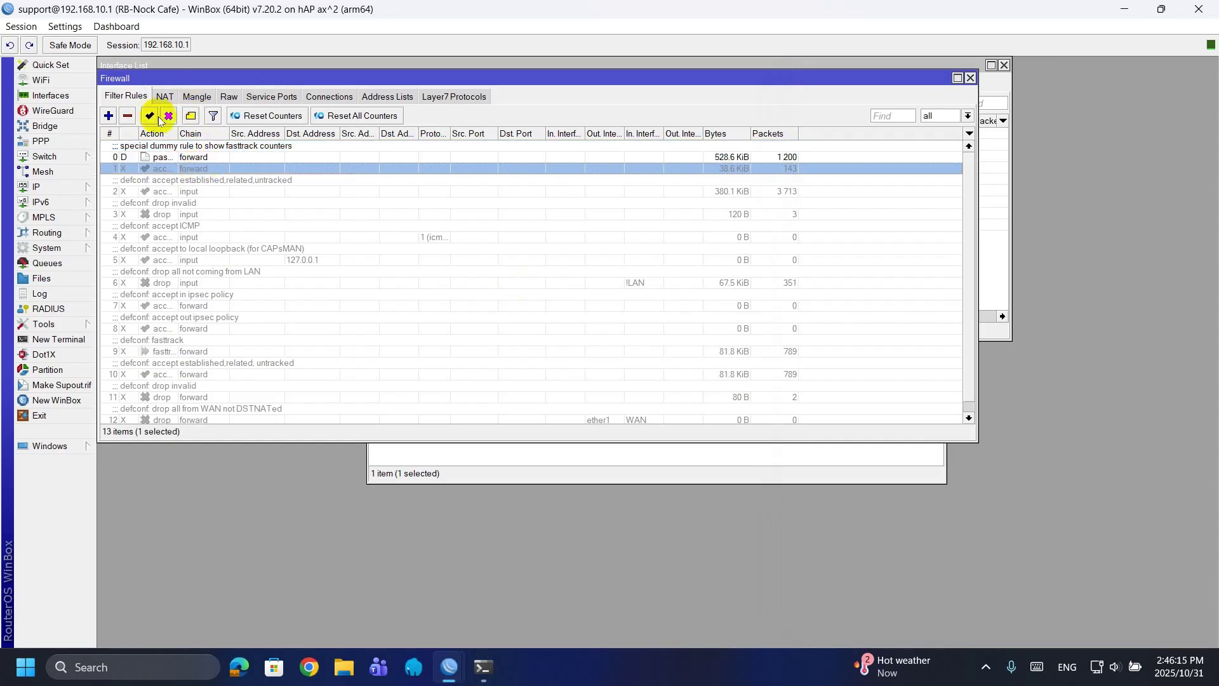
left_click(149, 116)
left_click(1182, 67)
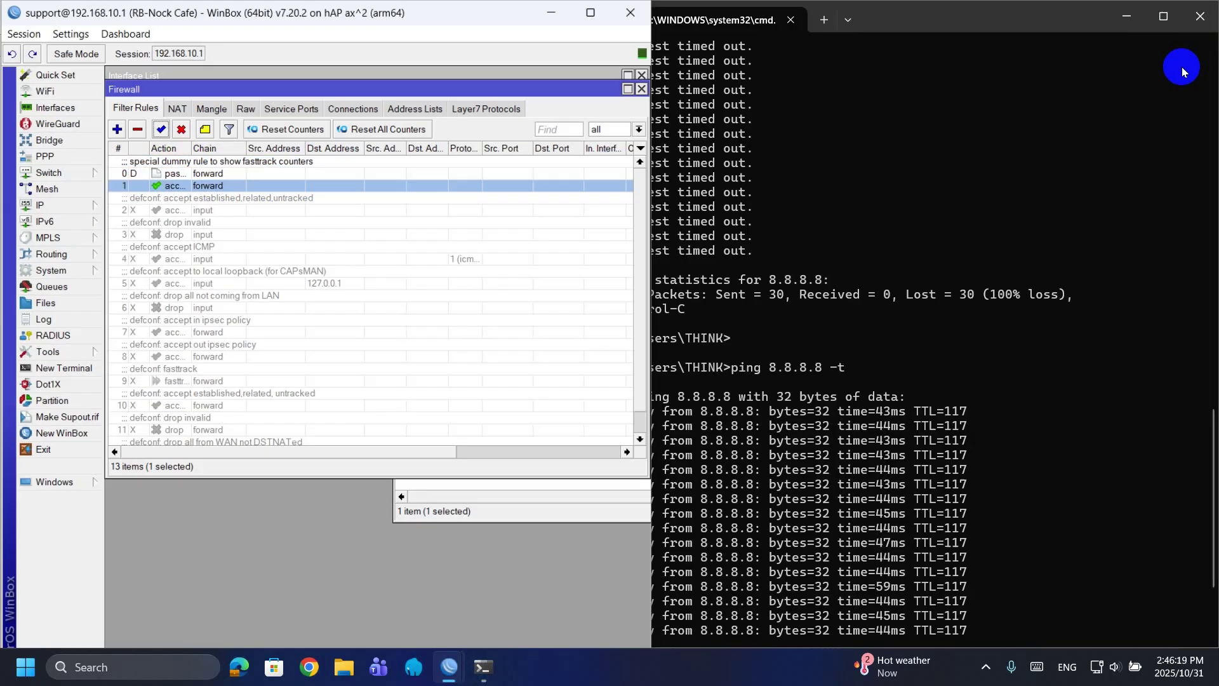
left_click(246, 190)
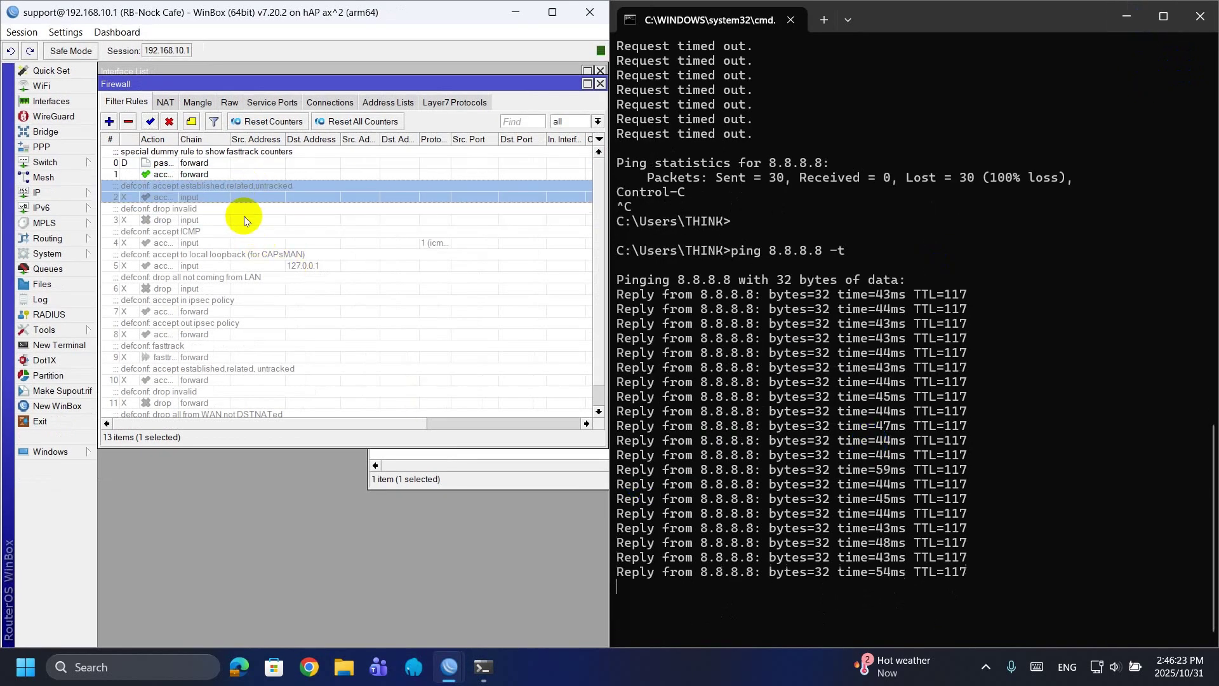
left_click(150, 121)
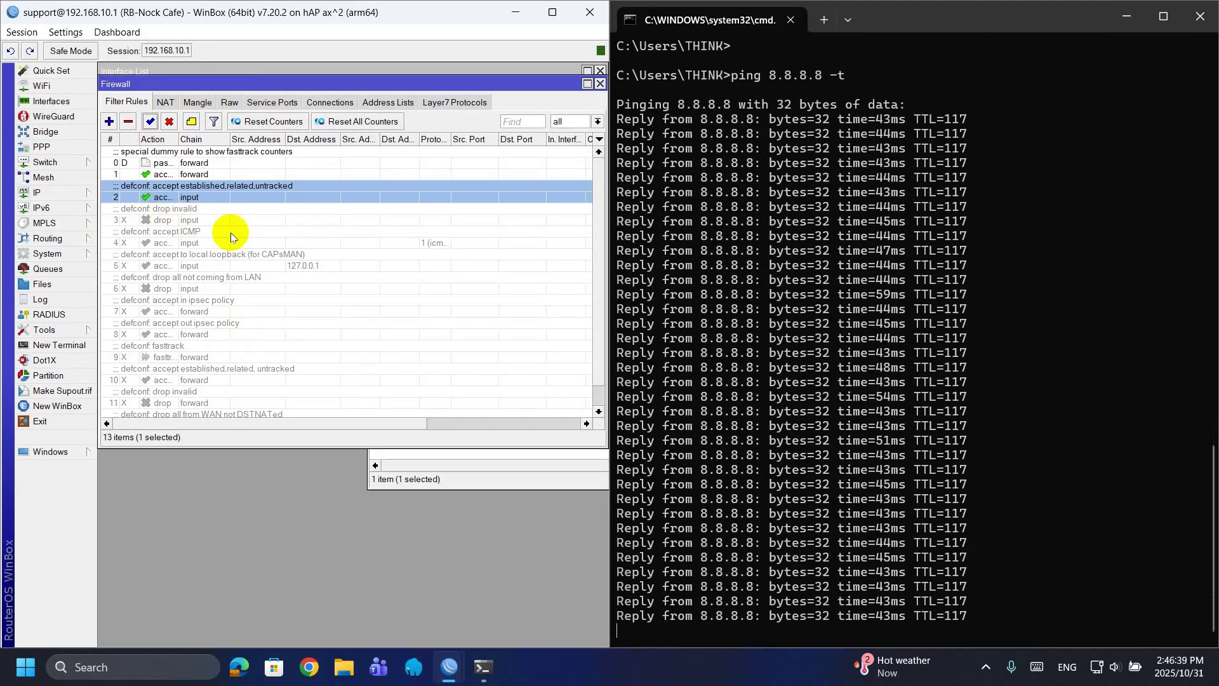
- Review the WAN masquerade NAT rule's general settings, close the rule and close the firewall window
left_click(164, 101)
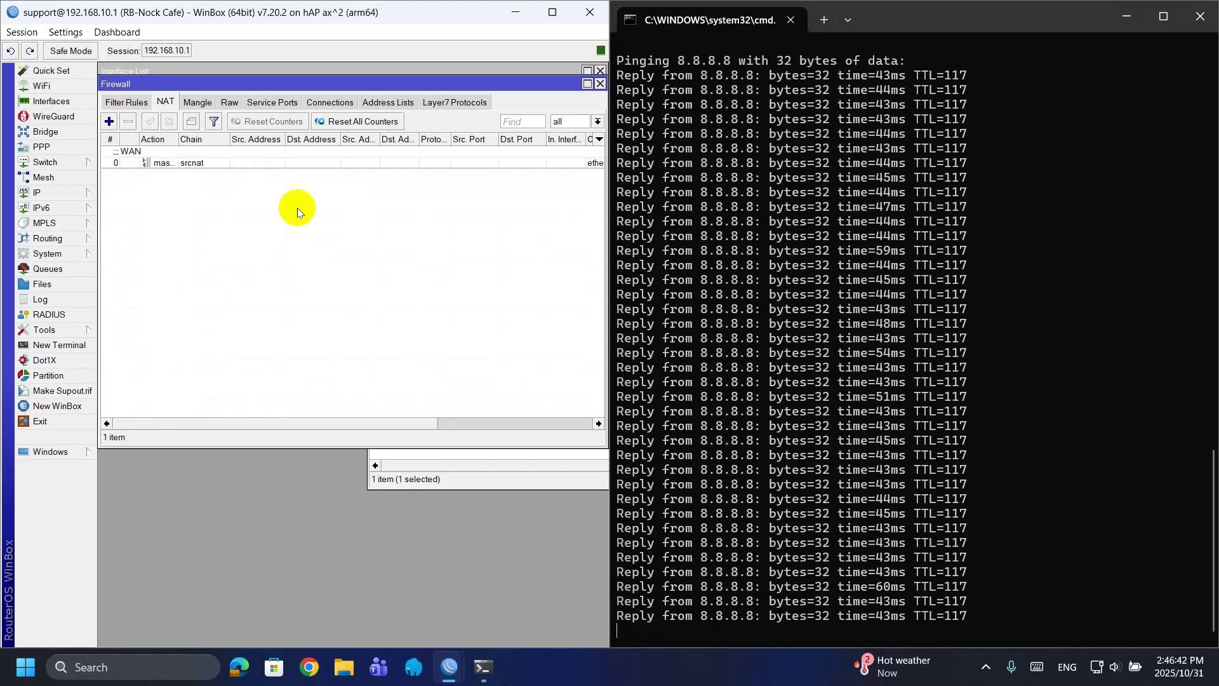
double_click(365, 163)
left_click(298, 150)
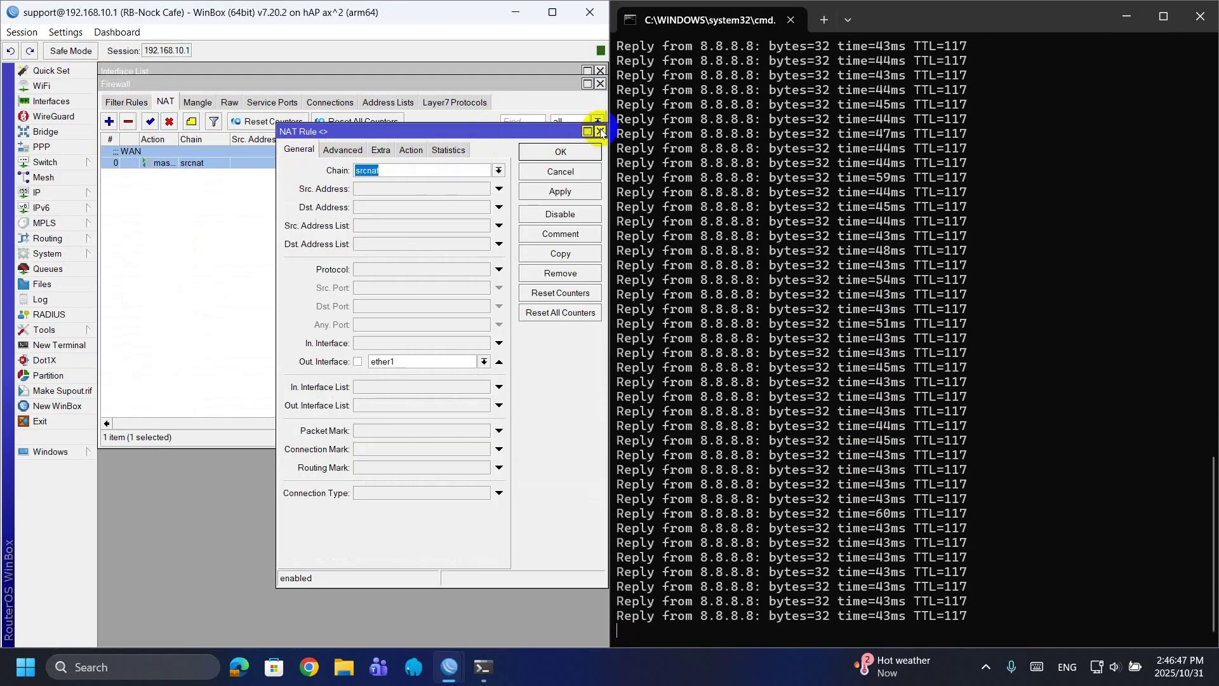
left_click(600, 132)
left_click(600, 83)
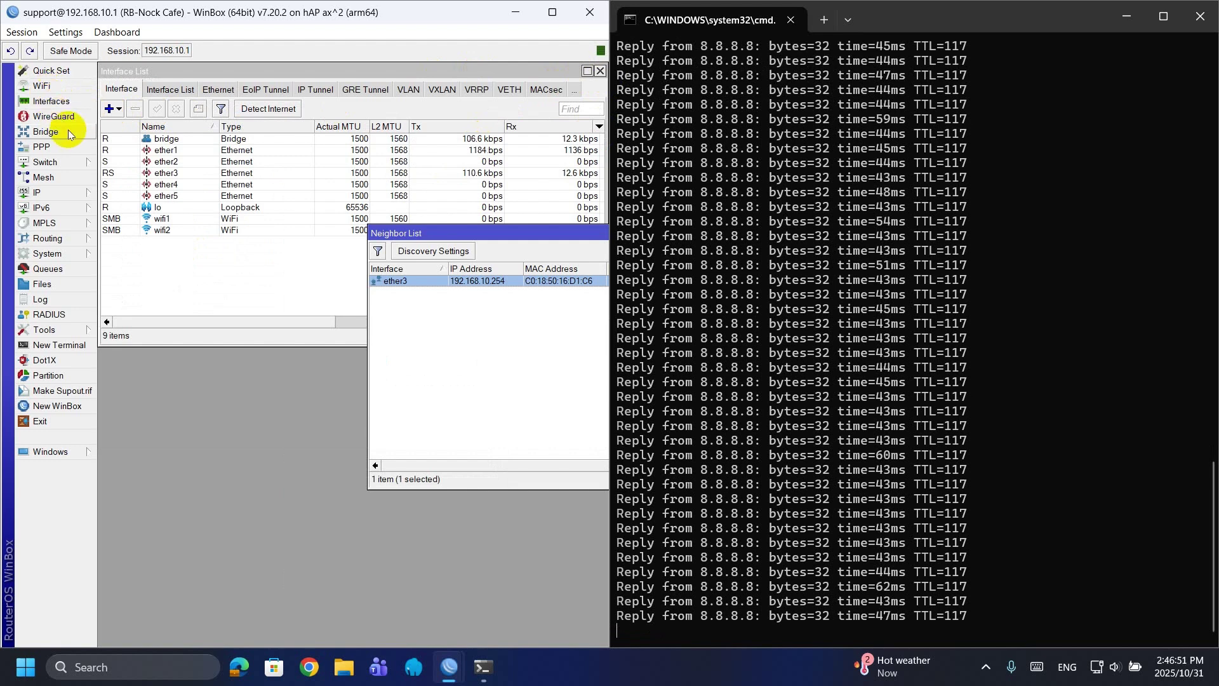
- Examine the router's WiFi radios, sort them by bands and open the details of the wifi1 radio
left_click(42, 86)
left_click(190, 136)
left_click(191, 147)
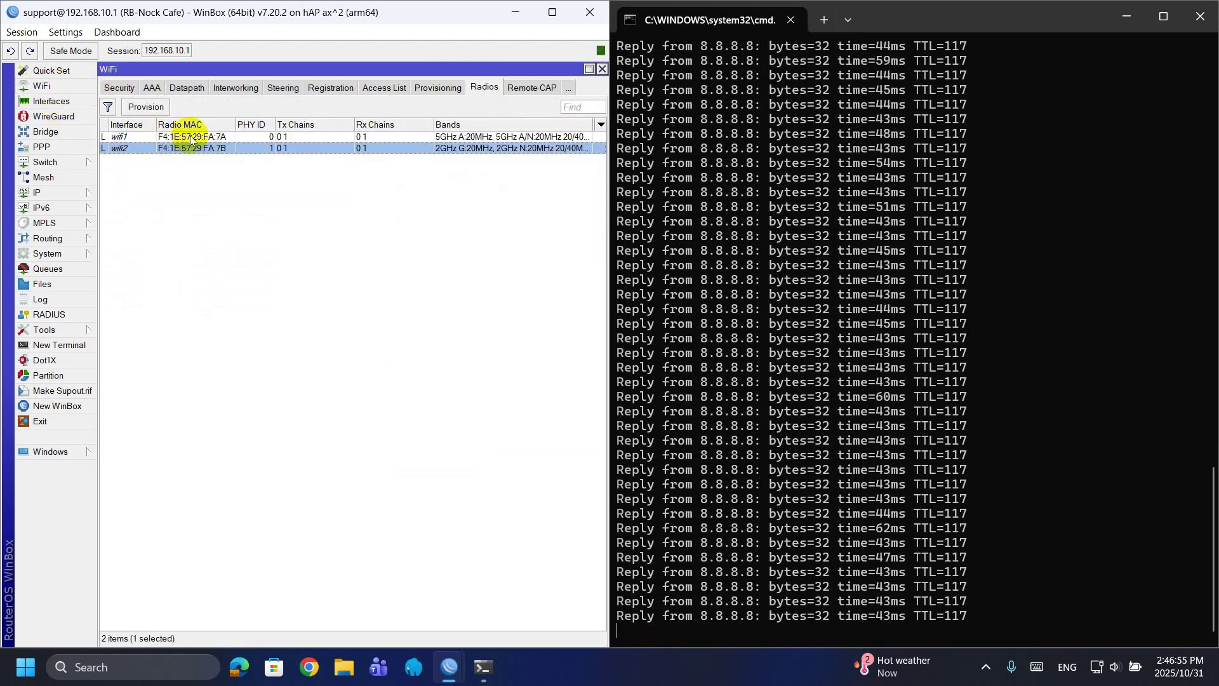
left_click(445, 124)
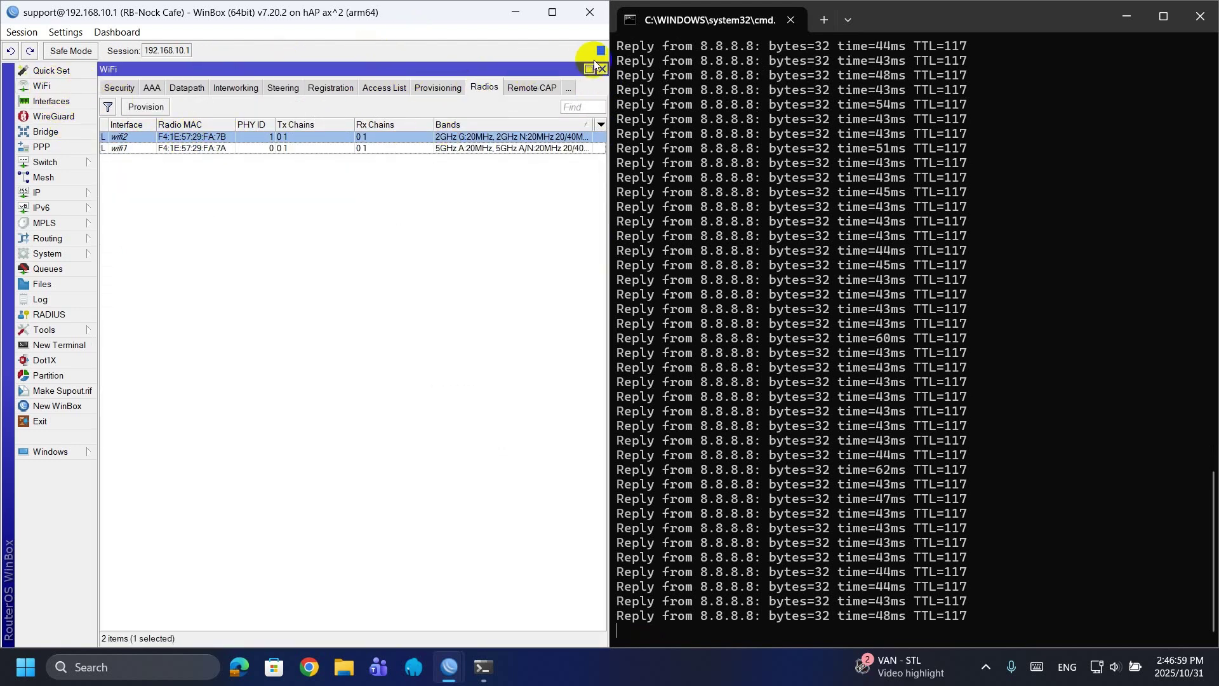
double_click(162, 148)
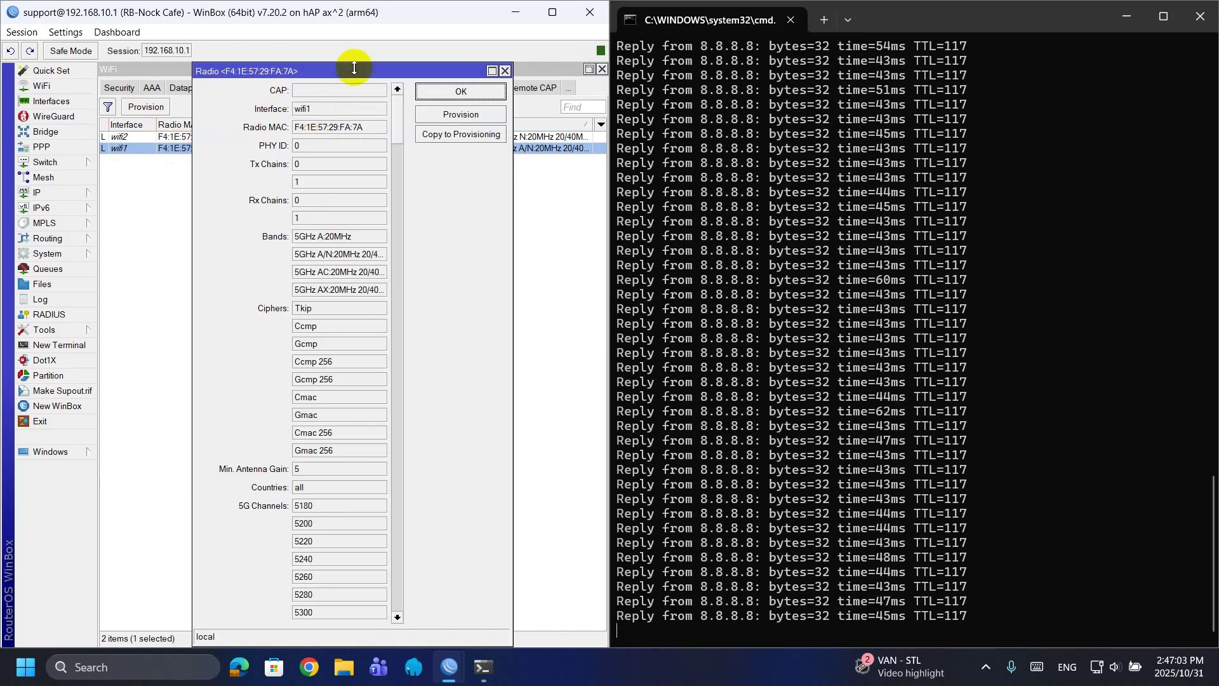
left_click_drag(354, 68, 326, 67)
left_click(466, 71)
left_click(54, 117)
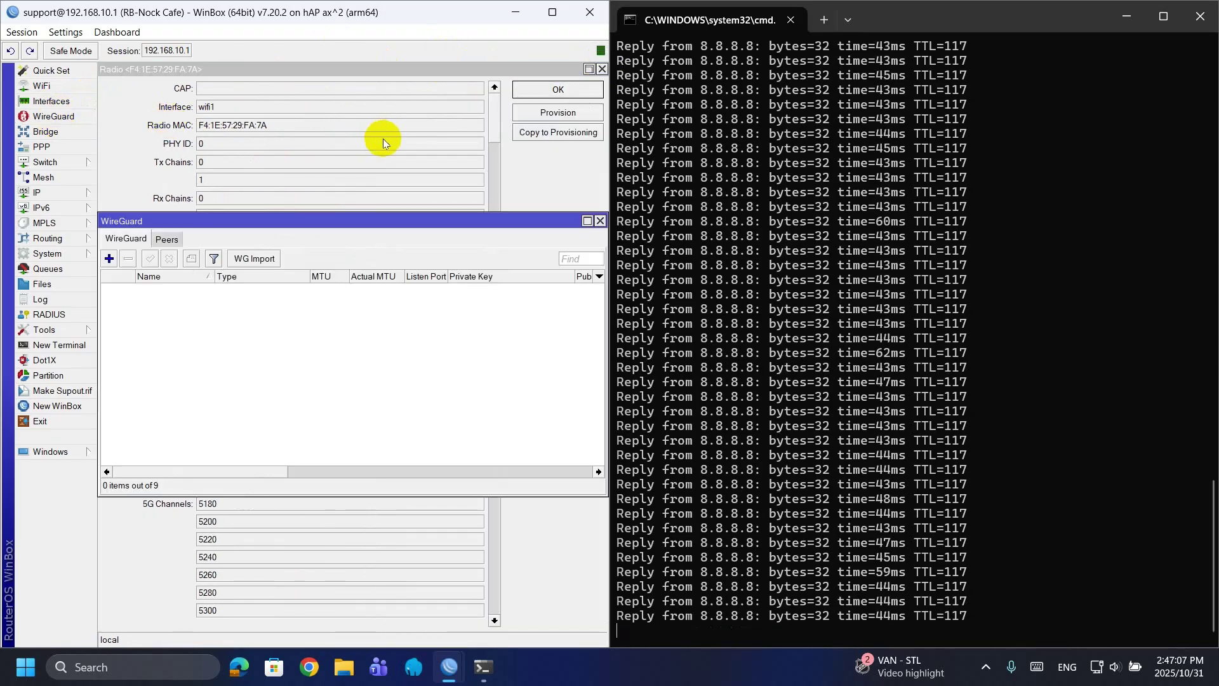
left_click_drag(286, 220, 170, 200)
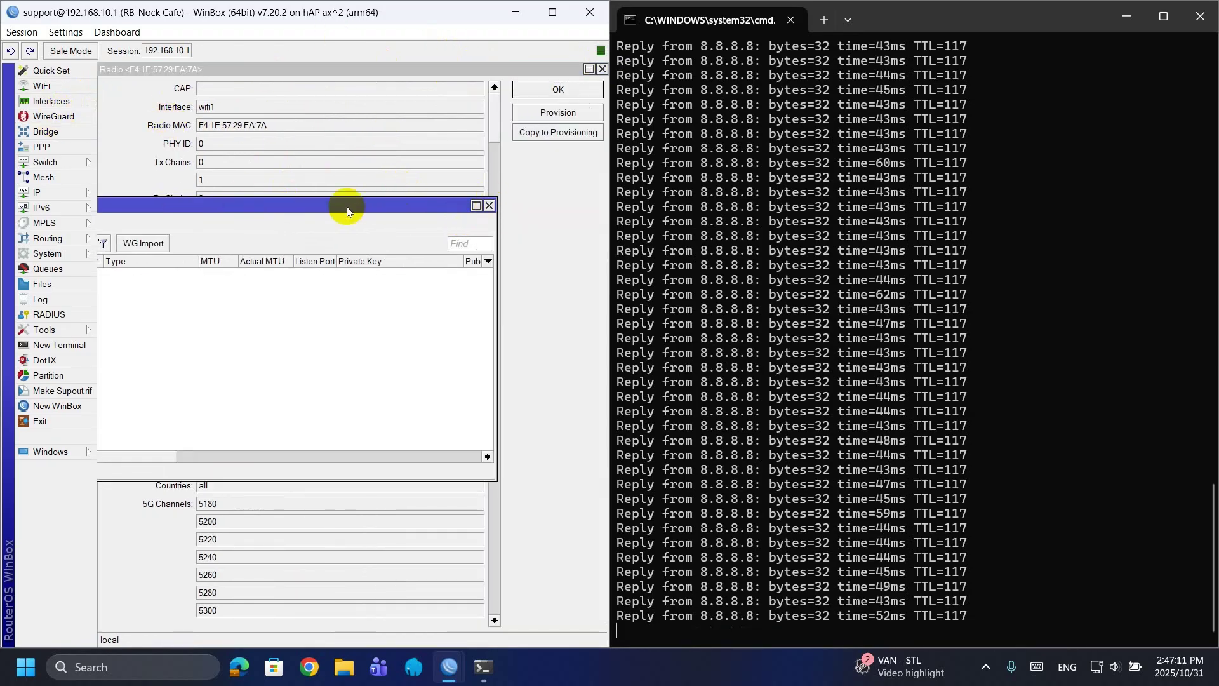
left_click_drag(347, 211, 464, 202)
left_click(173, 228)
left_click(534, 188)
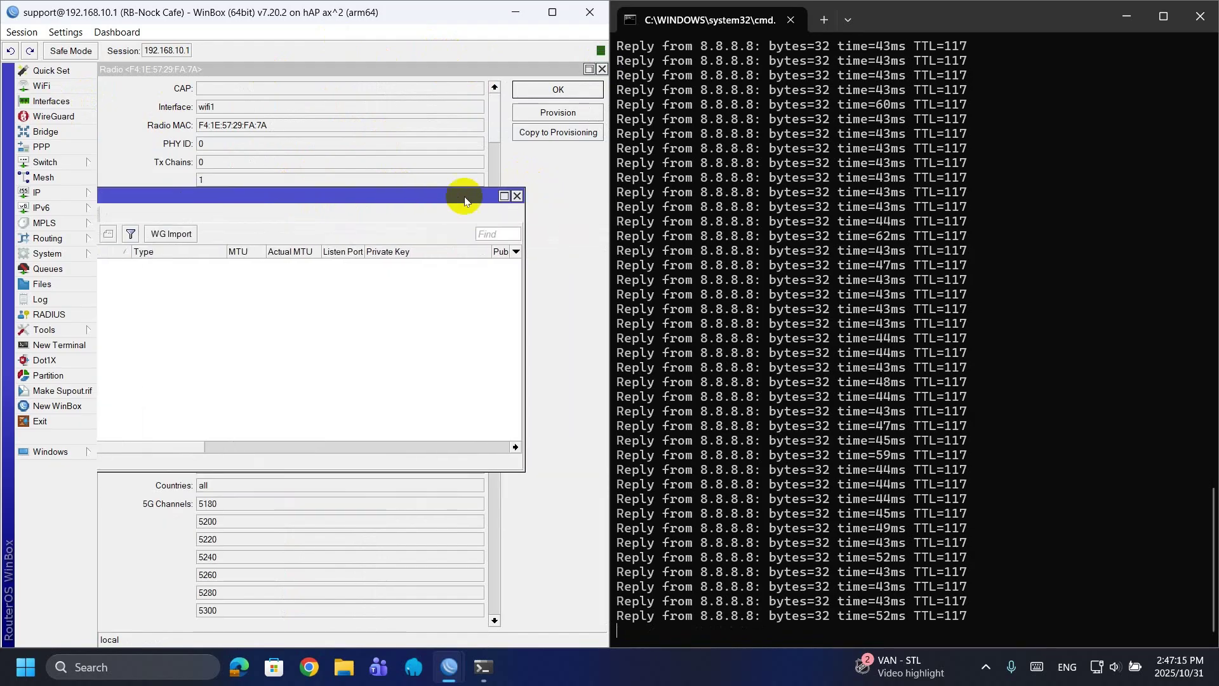
left_click(517, 195)
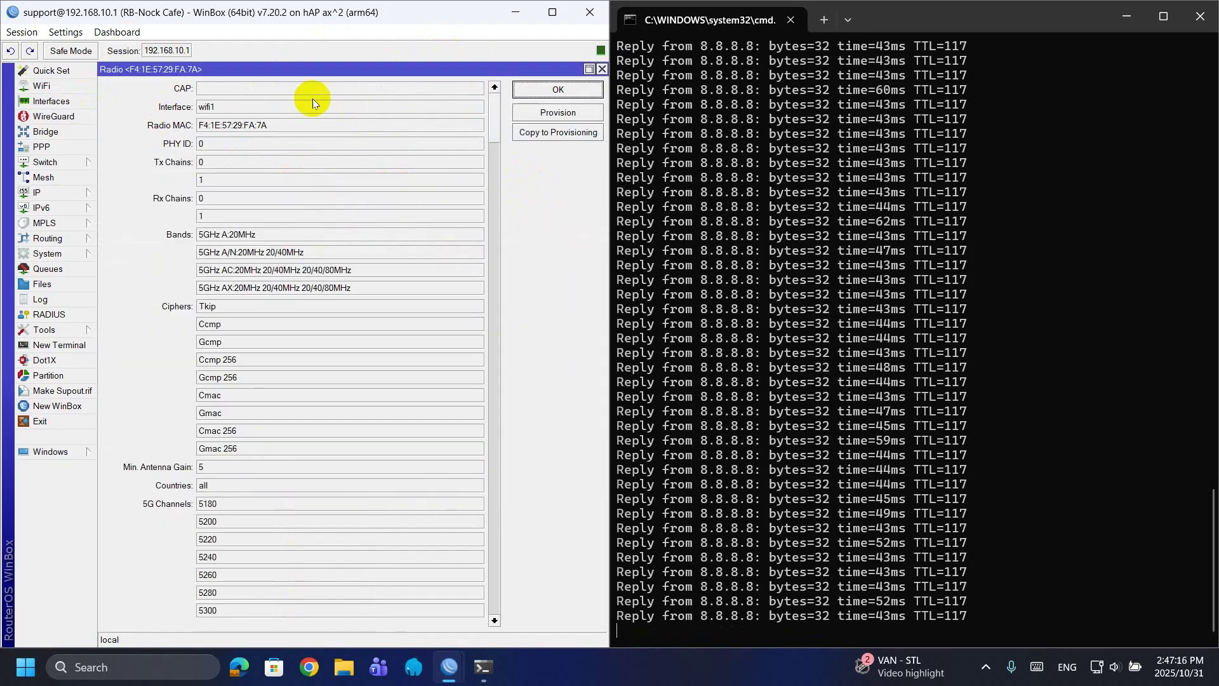
- Close the wifi1 radio details, list the WiFi interfaces and open the settings of wifi2
left_click(601, 69)
left_click(113, 87)
left_click(116, 88)
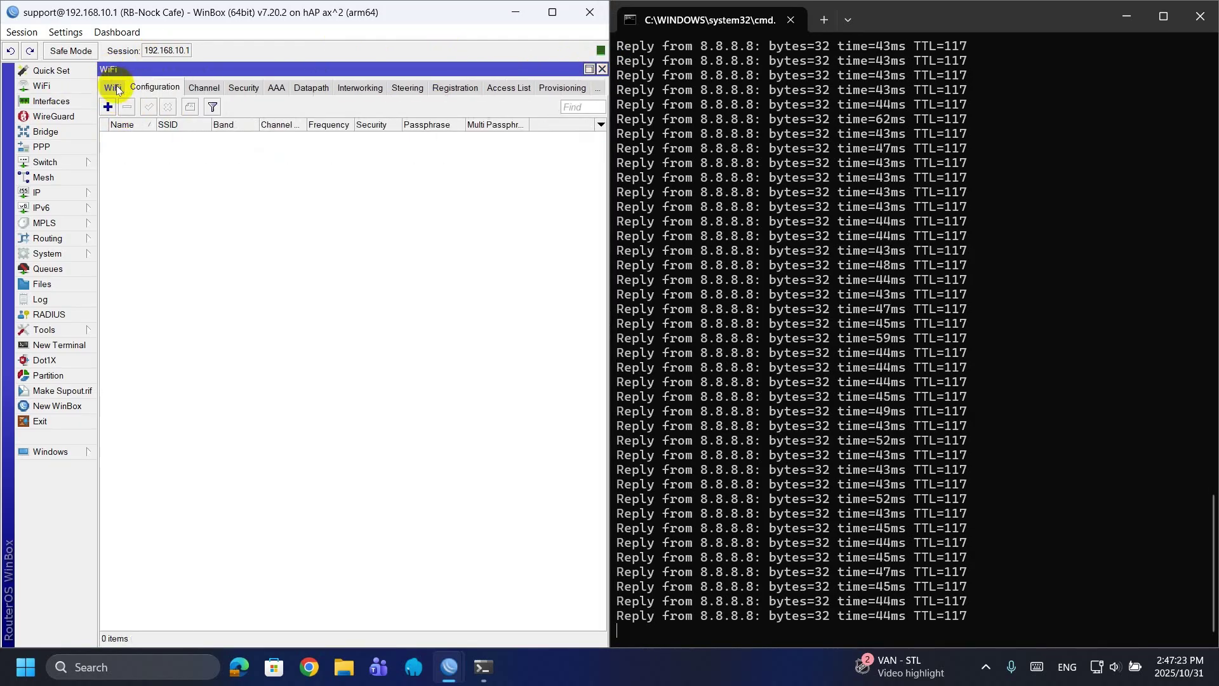
left_click(114, 88)
left_click(197, 137)
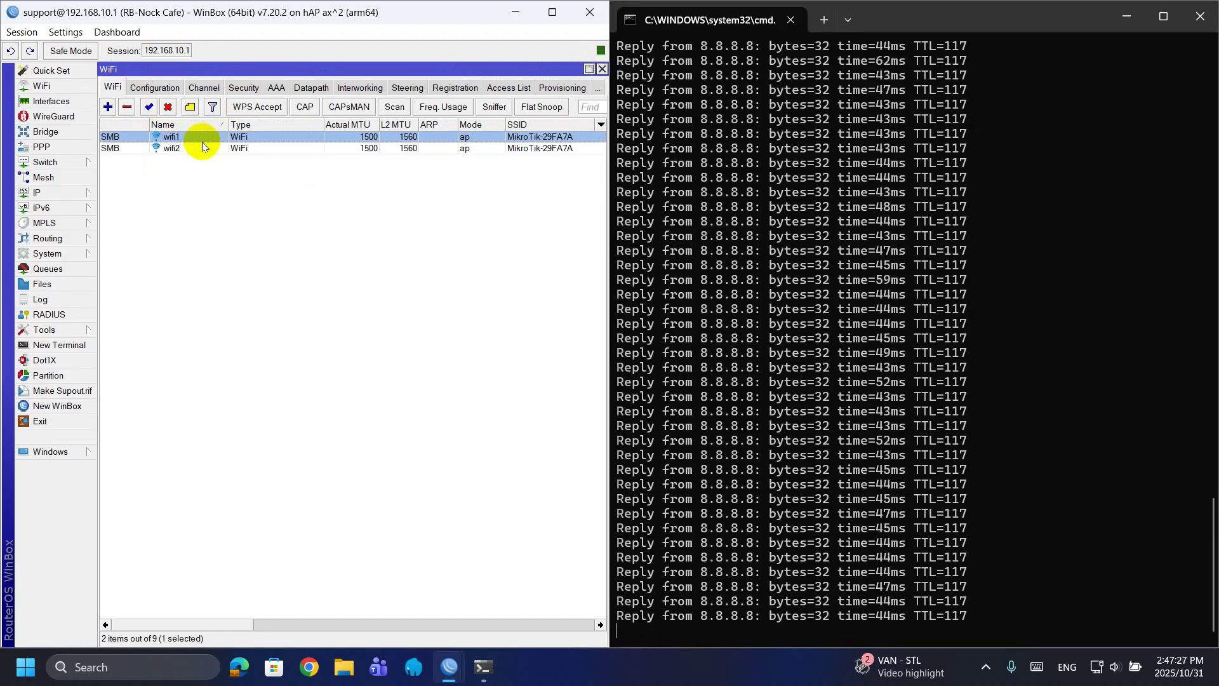
double_click(201, 146)
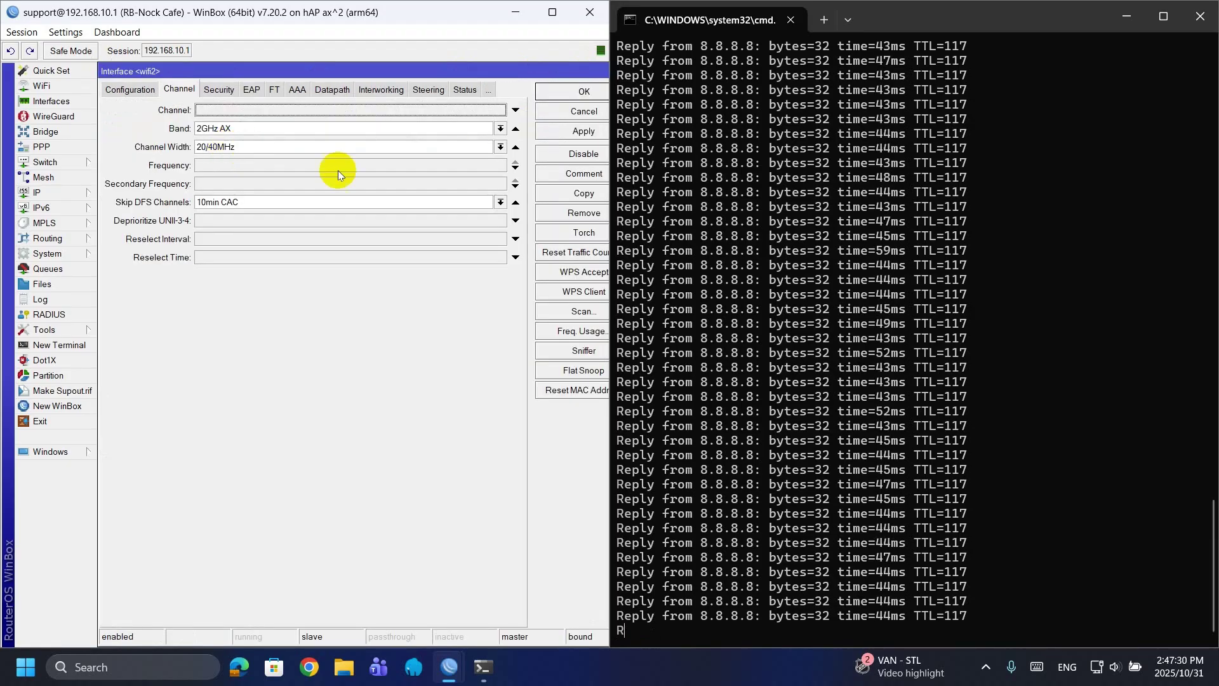
- Review the wifi2 interface's configuration and highlight its SSID
left_click(140, 90)
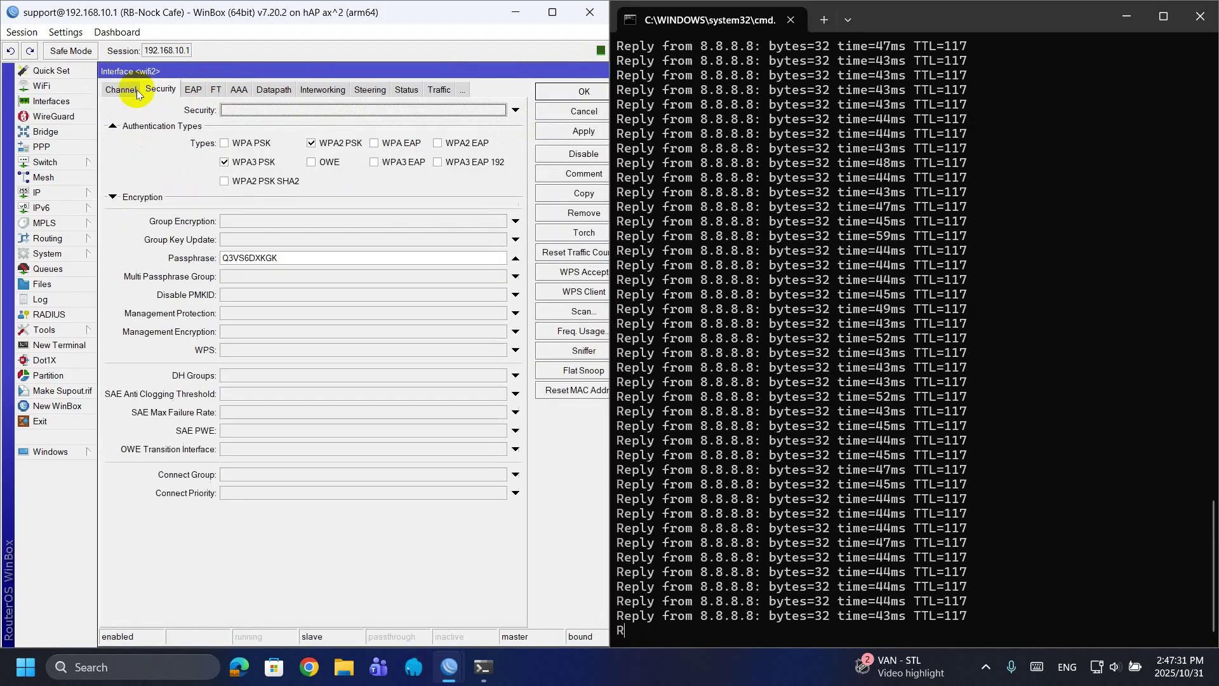
left_click(124, 89)
left_click(119, 88)
left_click(168, 89)
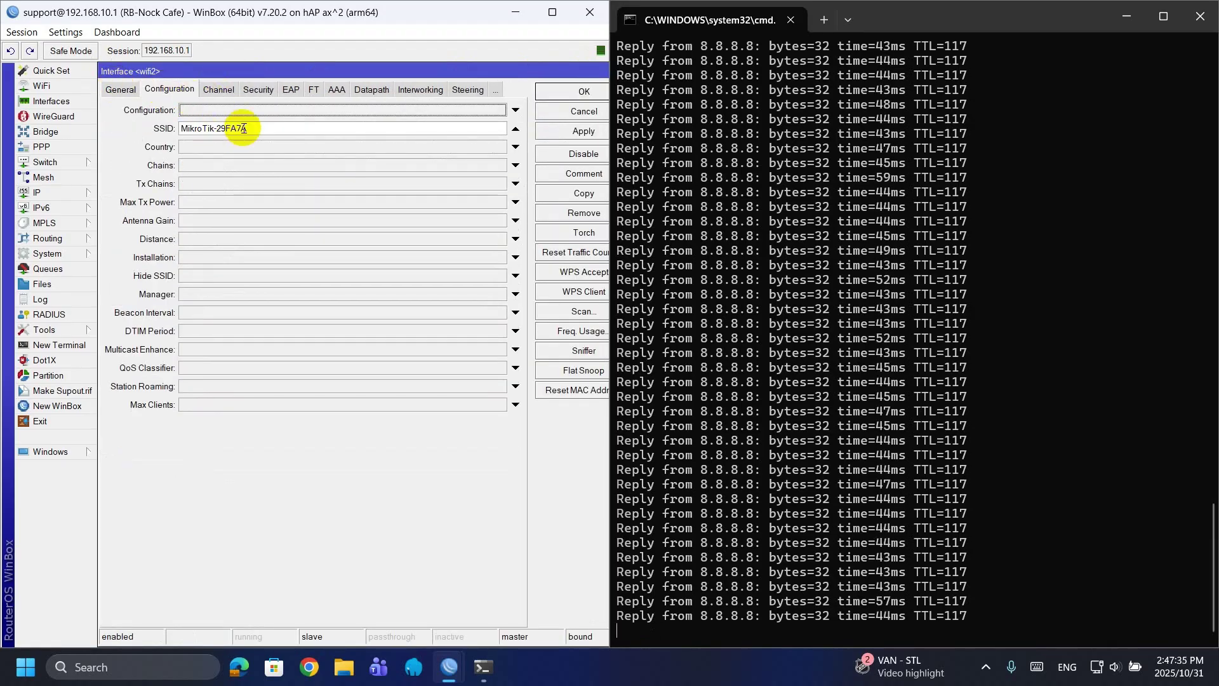
double_click(243, 128)
- Check wifi2's channel, security passphrase and fast transition (FT) settings, then close the interface without changes
left_click(219, 89)
left_click(211, 92)
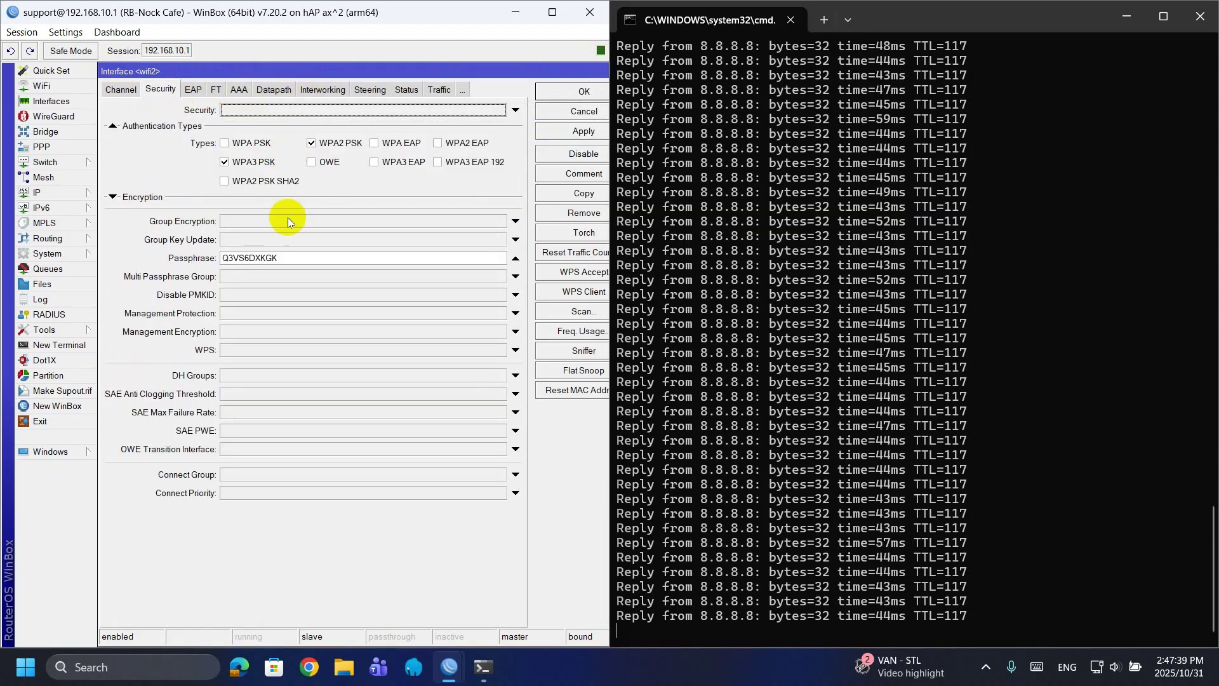
double_click(289, 259)
left_click(273, 89)
left_click(229, 90)
left_click(216, 89)
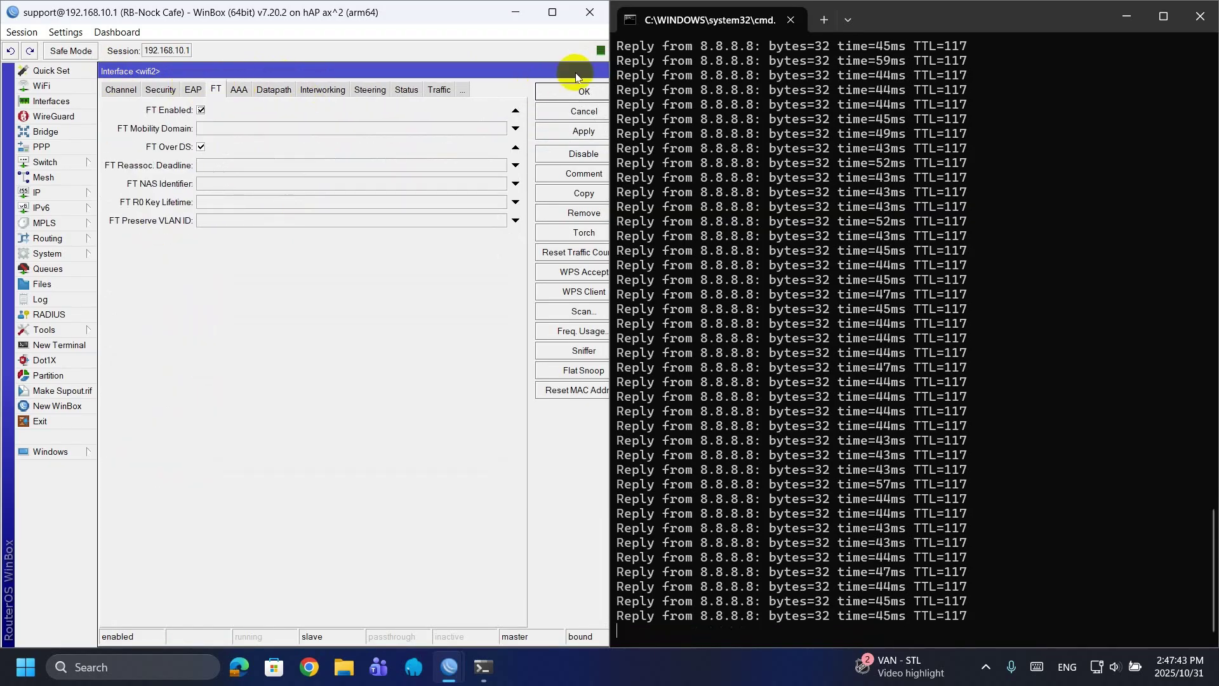
left_click(575, 77)
left_click(503, 89)
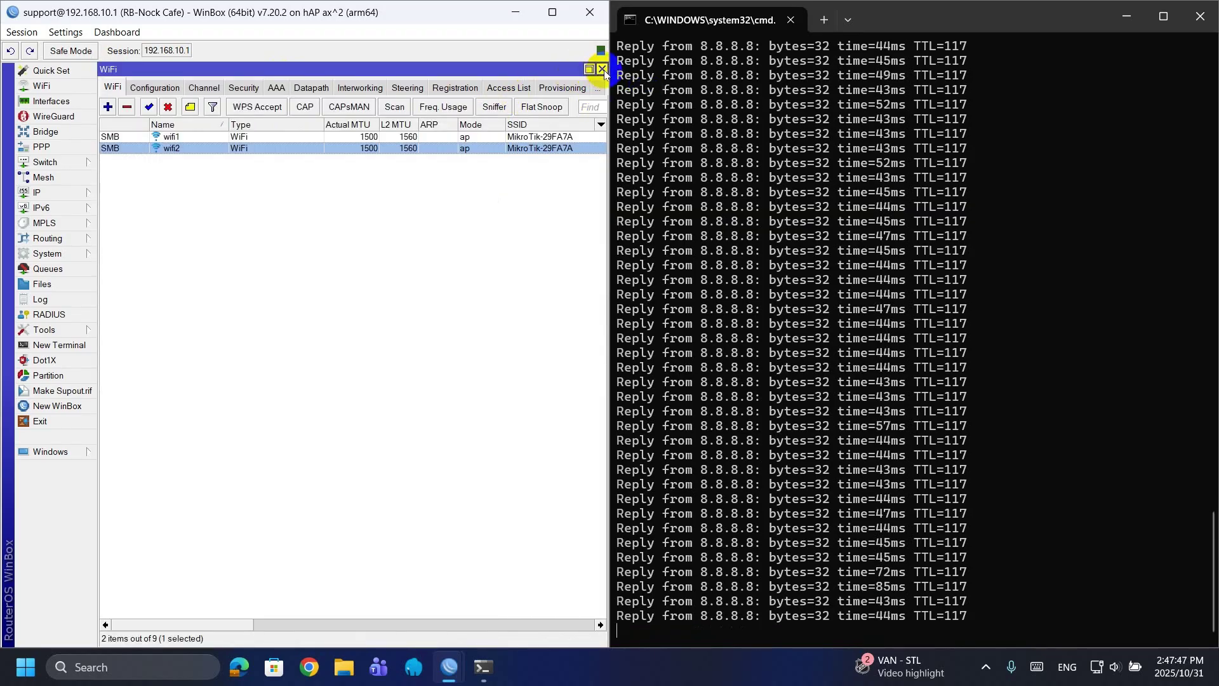
- Close the WiFi, Neighbor List and Interface List windows to clear the router workspace
left_click(602, 69)
left_click(257, 216)
left_click(457, 347)
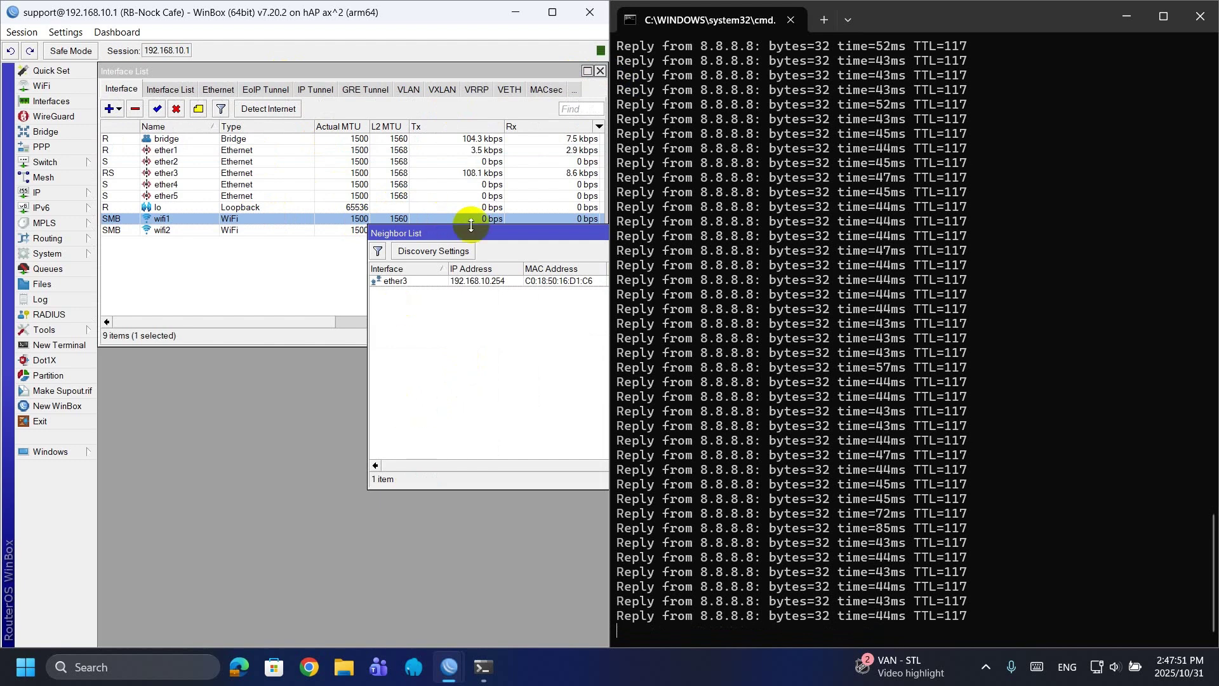
left_click_drag(471, 224, 483, 211)
left_click(565, 213)
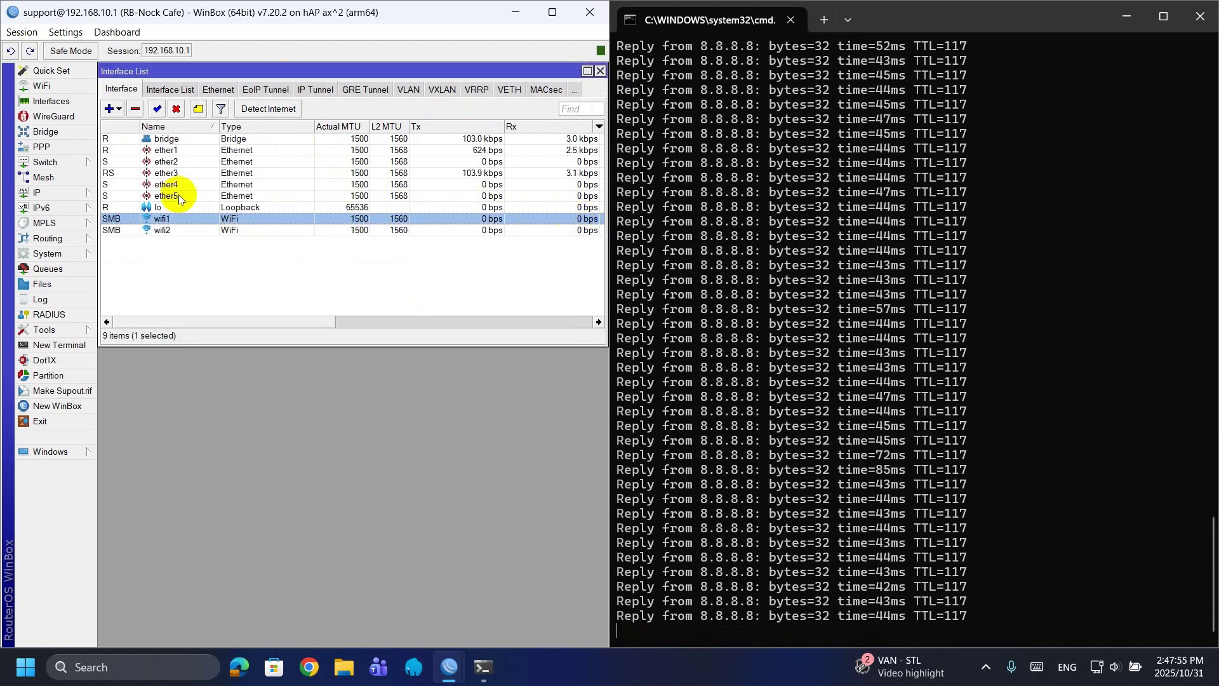
left_click_drag(197, 71, 108, 122)
left_click(510, 122)
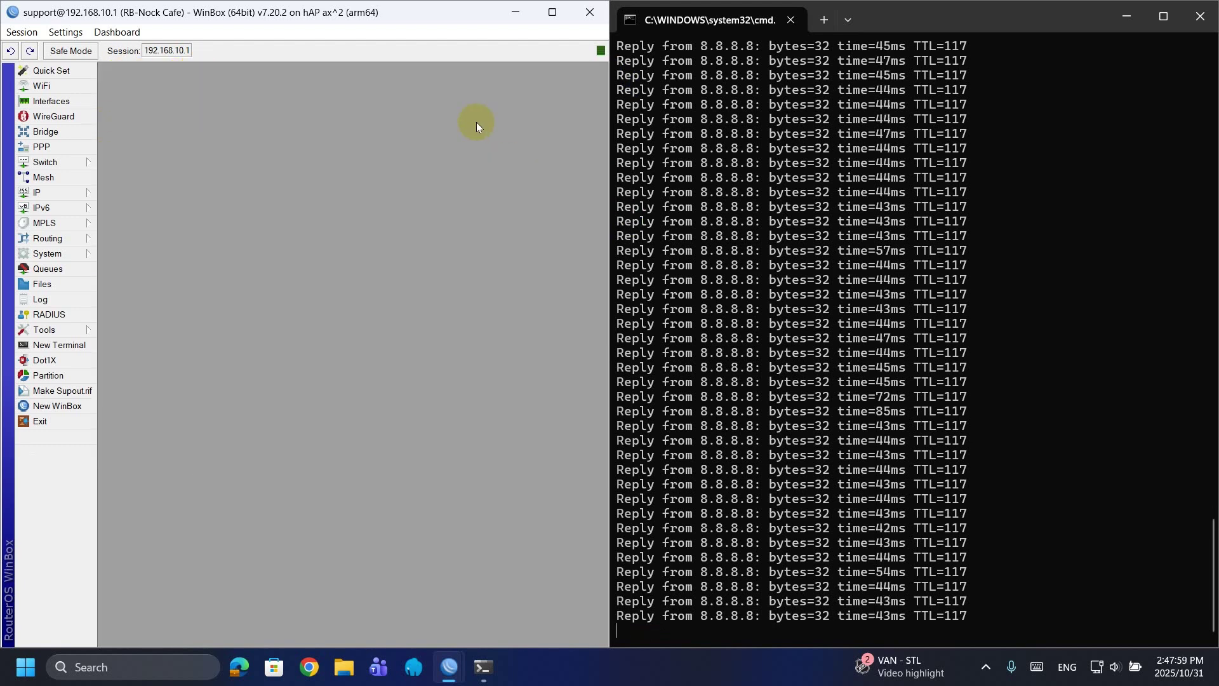